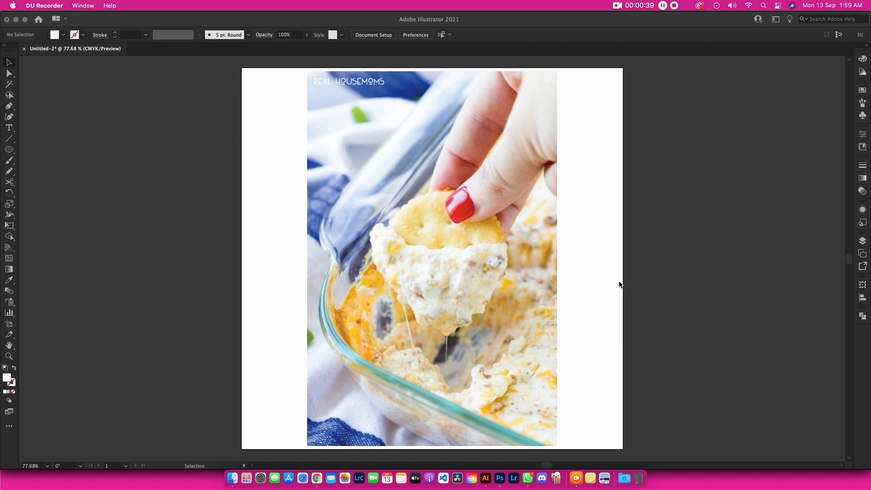
{"action": "left_click", "coordinate": [578, 211]}
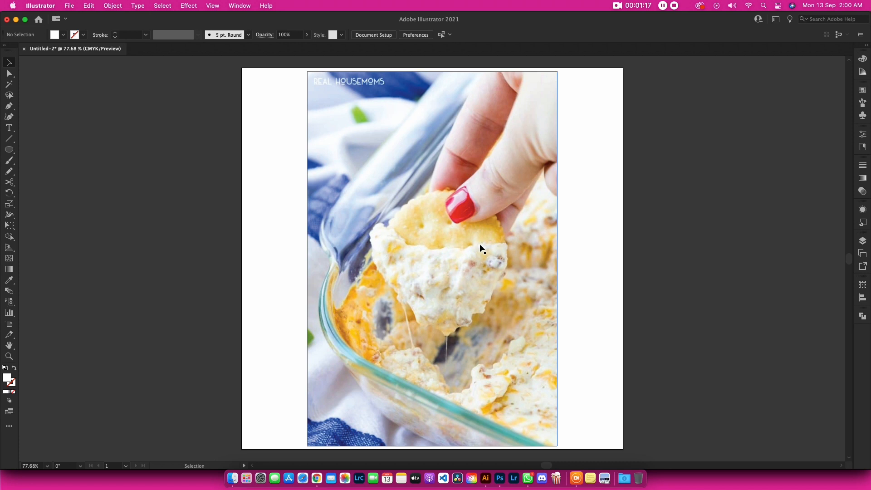
{"action": "left_click", "coordinate": [493, 247]}
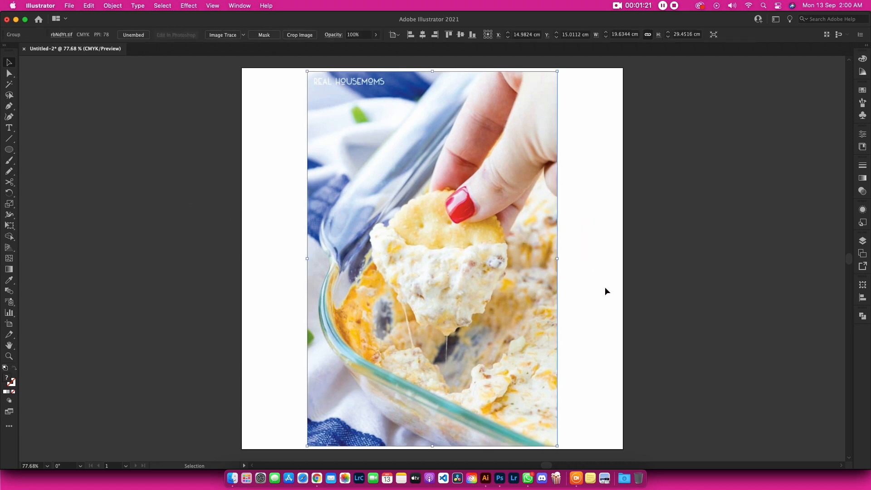
{"action": "left_click", "coordinate": [605, 303]}
{"action": "mouse_move", "coordinate": [592, 309]}
{"action": "left_mouse_down"}
{"action": "mouse_move", "coordinate": [571, 302]}
{"action": "mouse_move", "coordinate": [577, 308]}
{"action": "left_mouse_up"}
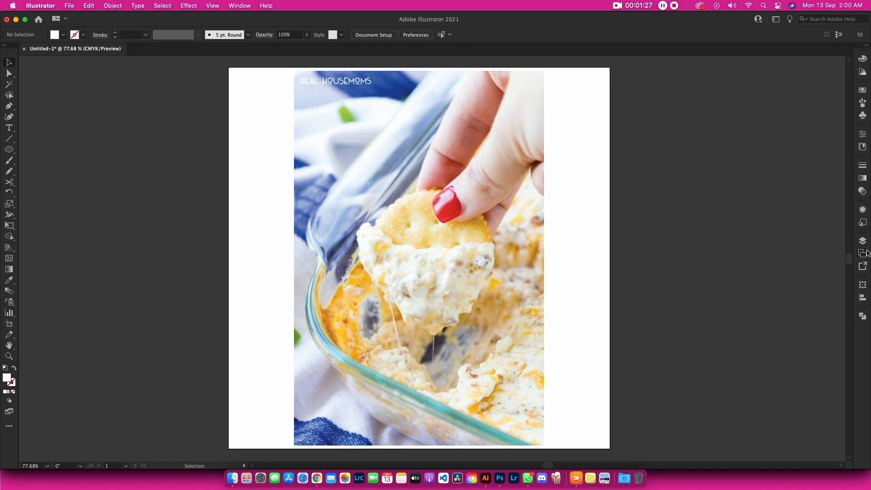
Add a new layer above the layer that holds the cracker photo.
{"action": "left_click", "coordinate": [862, 253]}
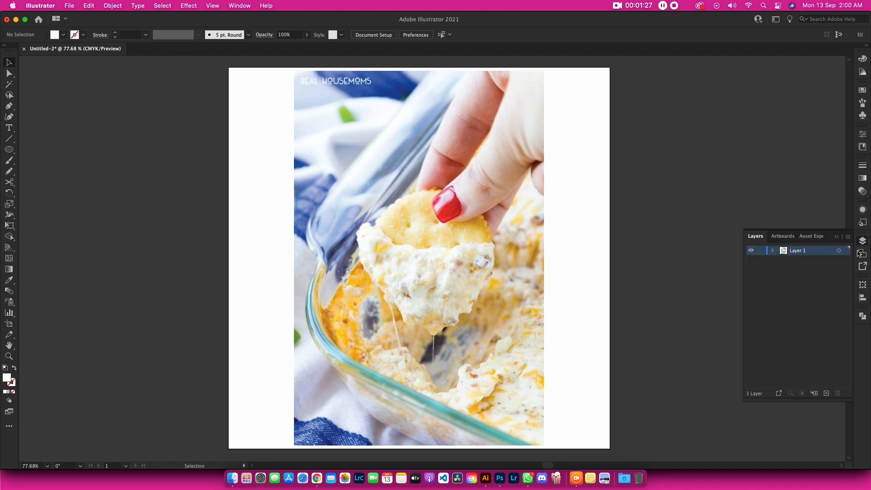
{"action": "left_click", "coordinate": [826, 392]}
{"action": "scroll", "coordinate": [638, 264], "scroll_direction": "down", "scroll_amount": 3}
{"action": "key", "text": "m"}
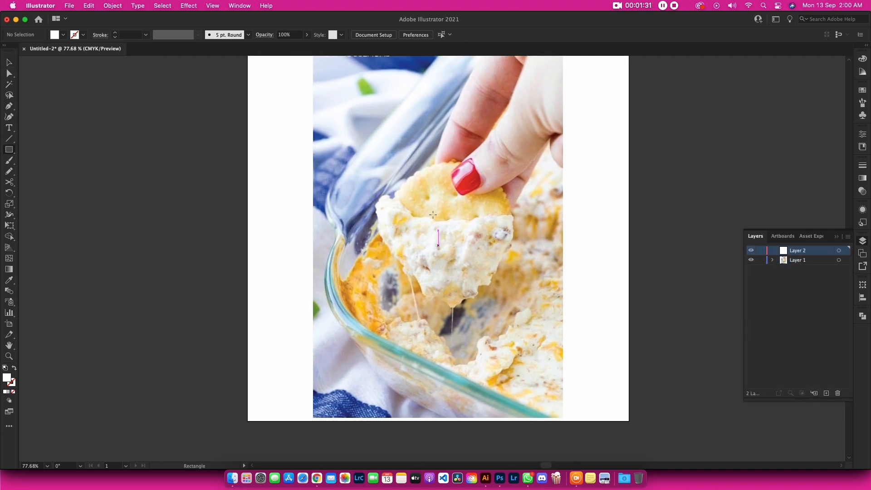
{"action": "left_click_drag", "start_coordinate": [365, 149], "coordinate": [371, 193]}
Reduce the opacity of the cracker photo to 50%.
{"action": "key", "text": "v"}
{"action": "left_click", "coordinate": [425, 216]}
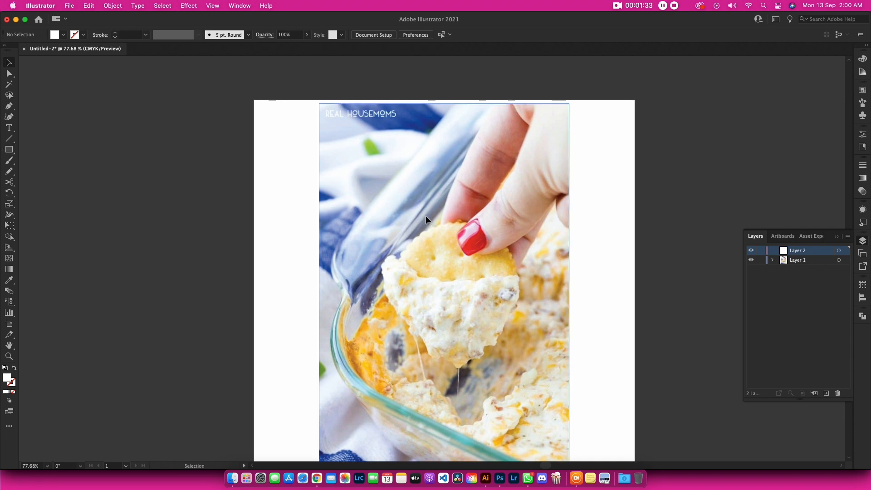
{"action": "left_click", "coordinate": [376, 34]}
{"action": "left_click_drag", "start_coordinate": [375, 47], "coordinate": [361, 48]}
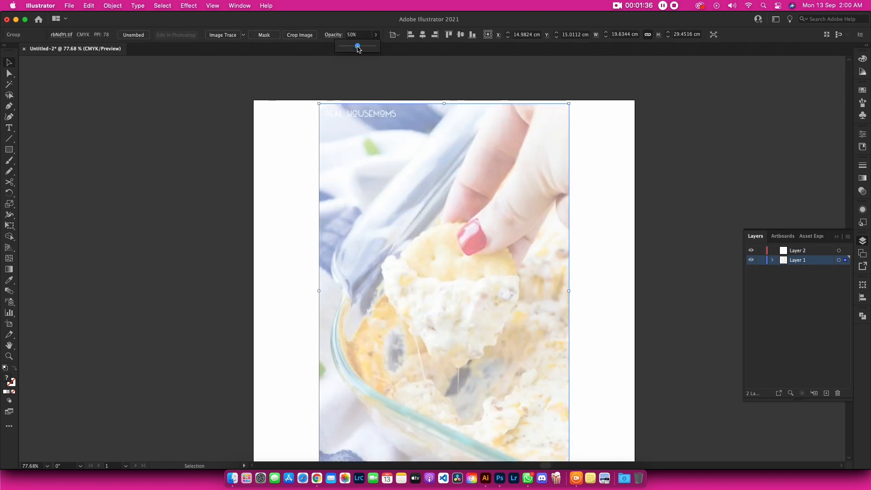
Lock Layer 1 with the photo and make Layer 2 the active layer.
{"action": "left_click", "coordinate": [762, 260]}
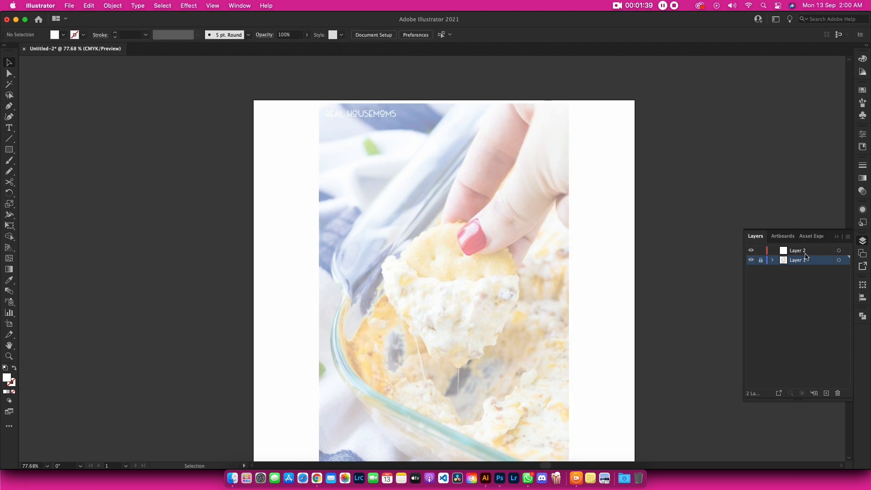
{"action": "left_click", "coordinate": [805, 252]}
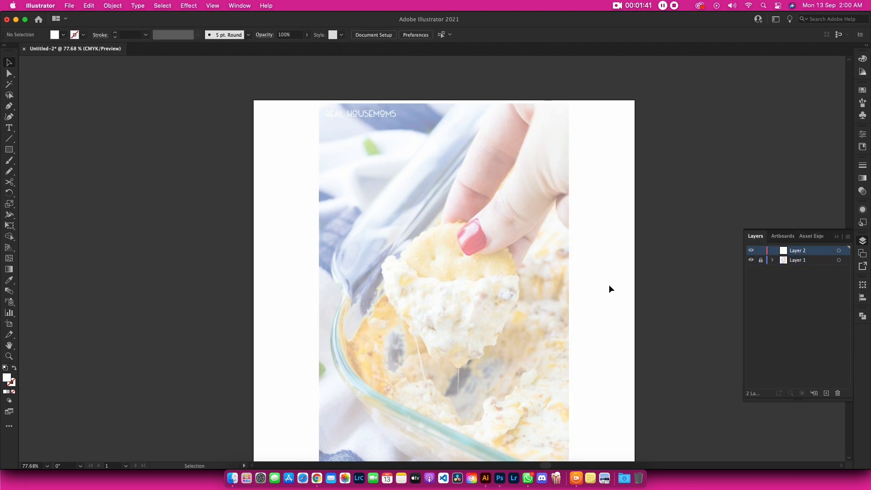
Draw a circle about 10.3 cm in diameter over the cracker and position it to match the cracker's outline.
{"action": "left_click_drag", "start_coordinate": [537, 321], "coordinate": [492, 297]}
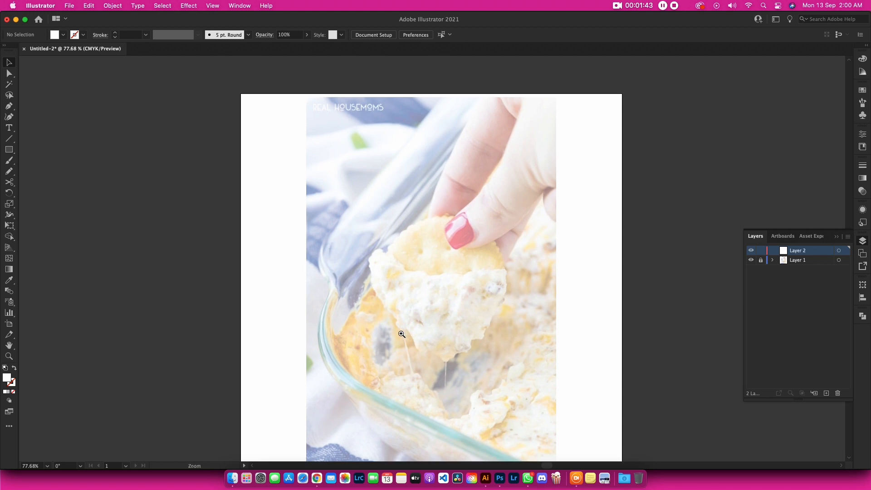
{"action": "left_click", "coordinate": [401, 335]}
{"action": "left_click_drag", "start_coordinate": [519, 179], "coordinate": [433, 204]}
{"action": "key", "text": "l"}
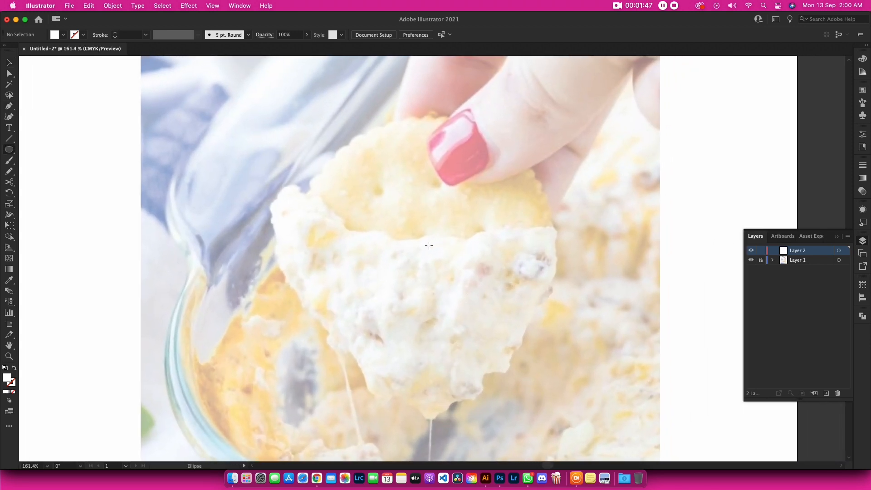
{"action": "left_click_drag", "start_coordinate": [410, 258], "coordinate": [548, 360]}
{"action": "key", "text": "v"}
{"action": "left_click_drag", "start_coordinate": [472, 278], "coordinate": [482, 267]}
Swap the circle's fill and stroke so it has no fill, and make its stroke black.
{"action": "left_click", "coordinate": [10, 151]}
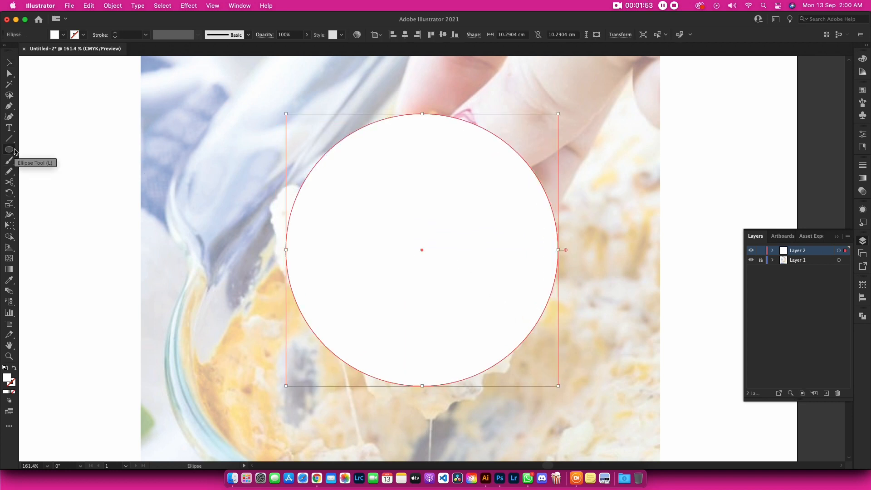
{"action": "key", "text": "v"}
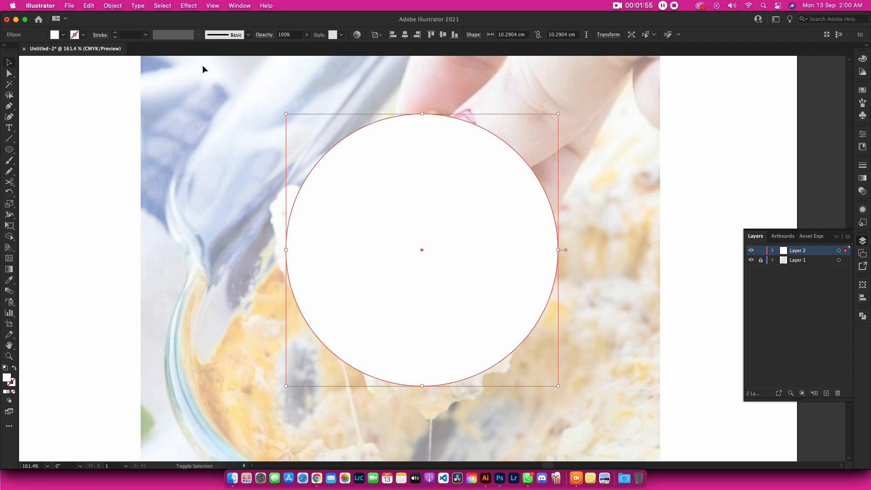
{"action": "key", "text": "shift+x"}
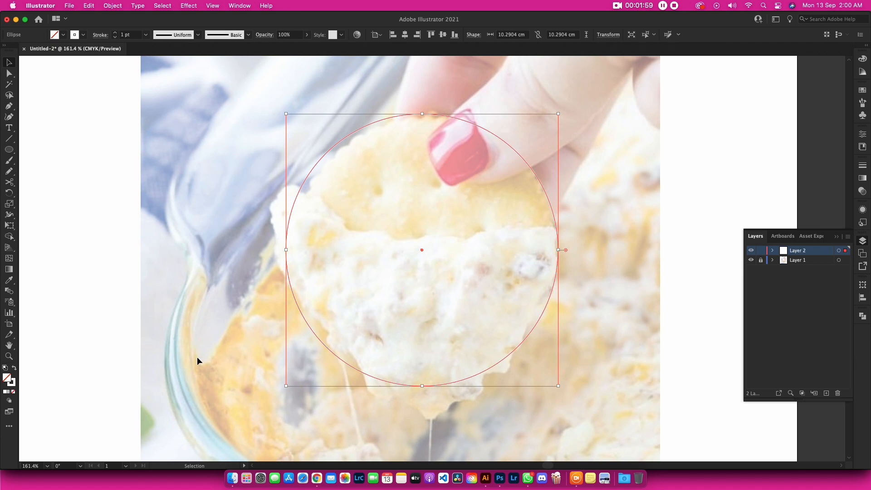
{"action": "left_click", "coordinate": [83, 34]}
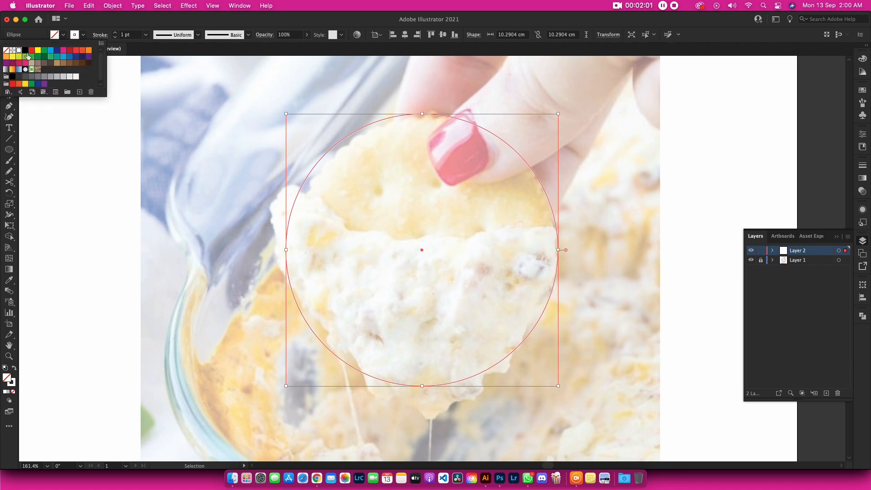
{"action": "left_click", "coordinate": [13, 50]}
Set the circle's stroke weight to 13 pt and deselect it.
{"action": "left_click", "coordinate": [115, 32]}
{"action": "left_click", "coordinate": [115, 33]}
{"action": "left_click", "coordinate": [115, 33]}
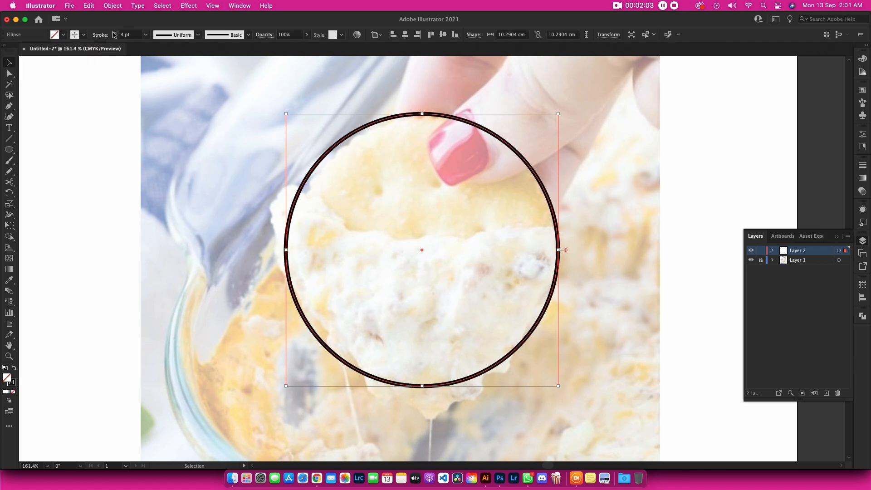
{"action": "left_click", "coordinate": [114, 33]}
{"action": "left_click", "coordinate": [115, 33]}
{"action": "left_click", "coordinate": [115, 33]}
{"action": "left_click", "coordinate": [114, 33]}
{"action": "left_click", "coordinate": [115, 33]}
{"action": "left_click", "coordinate": [114, 33]}
{"action": "left_click", "coordinate": [115, 32]}
{"action": "left_click", "coordinate": [115, 32]}
{"action": "left_click", "coordinate": [115, 33]}
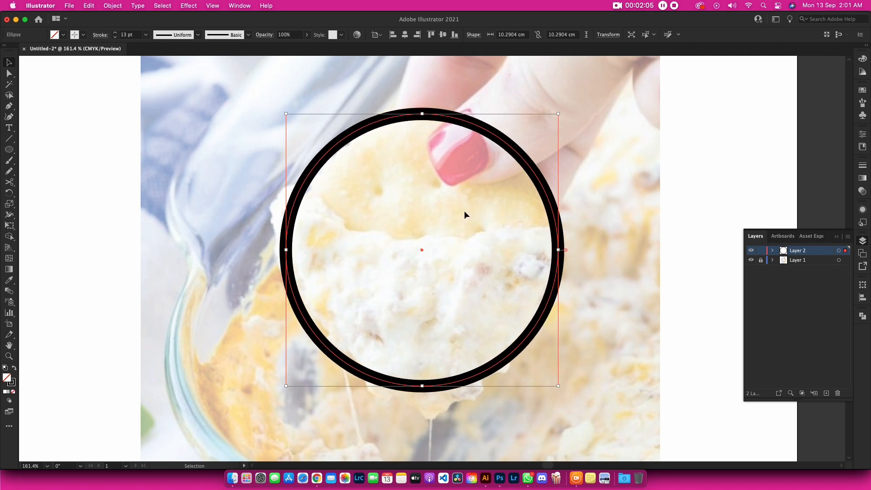
{"action": "left_click", "coordinate": [464, 210]}
{"action": "scroll", "coordinate": [464, 150], "scroll_direction": "right", "scroll_amount": 1}
{"action": "scroll", "coordinate": [471, 142], "scroll_direction": "up", "scroll_amount": 1}
{"action": "left_click_drag", "start_coordinate": [502, 109], "coordinate": [436, 195]}
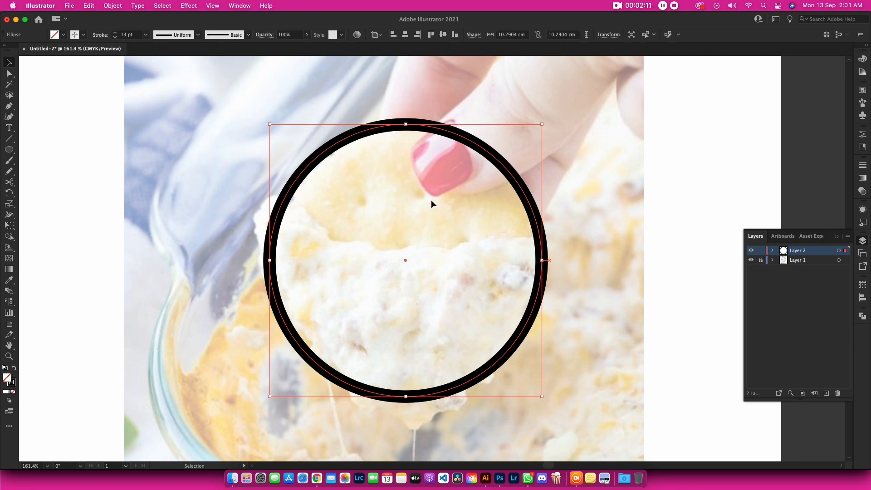
{"action": "left_click", "coordinate": [478, 182]}
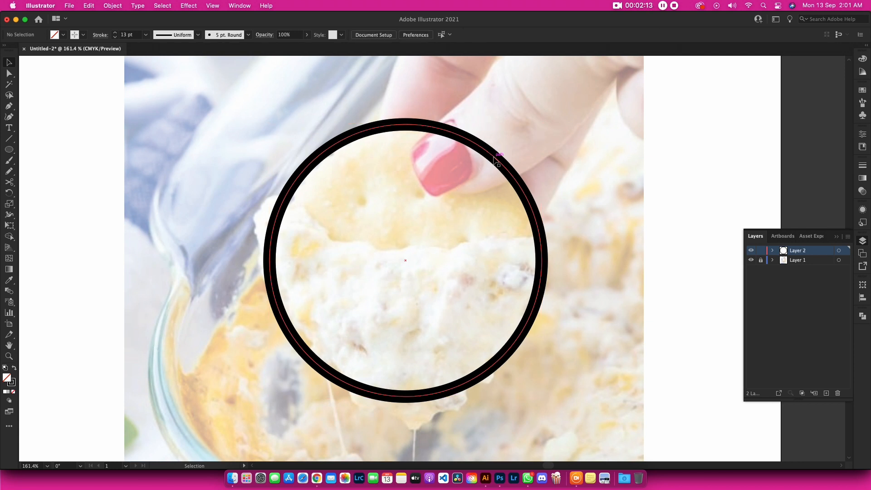
Draw a curved edge with the Pen tool from the circle's top, bulging past its right side, to its lower right.
{"action": "key", "text": "p"}
{"action": "scroll", "coordinate": [408, 241], "scroll_direction": "down", "scroll_amount": 1}
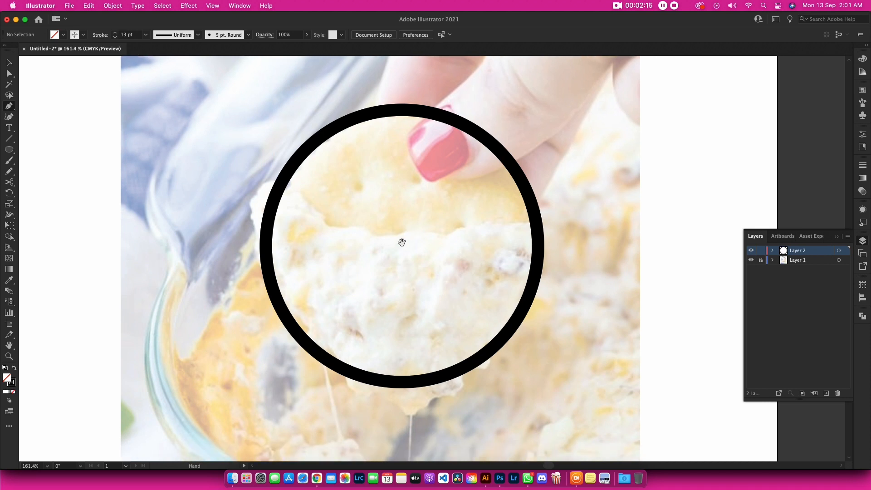
{"action": "scroll", "coordinate": [390, 218], "scroll_direction": "up", "scroll_amount": 2}
{"action": "scroll", "coordinate": [390, 218], "scroll_direction": "right", "scroll_amount": 1}
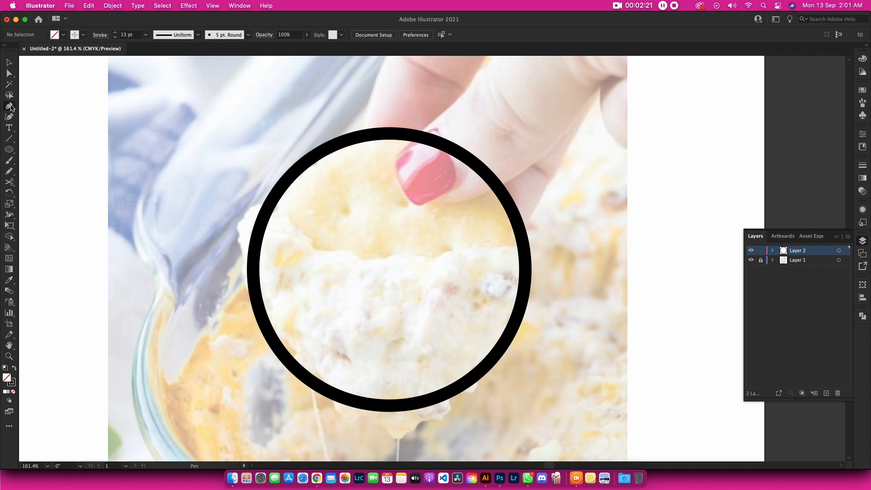
{"action": "left_click", "coordinate": [393, 133]}
{"action": "mouse_move", "coordinate": [517, 164]}
{"action": "left_mouse_down"}
{"action": "mouse_move", "coordinate": [565, 198]}
{"action": "mouse_move", "coordinate": [536, 196]}
{"action": "mouse_move", "coordinate": [568, 245]}
{"action": "left_mouse_up"}
{"action": "key", "text": "super+z"}
{"action": "key", "text": "super+z"}
{"action": "left_click_drag", "start_coordinate": [525, 201], "coordinate": [565, 275]}
{"action": "scroll", "coordinate": [564, 274], "scroll_direction": "down", "scroll_amount": 3}
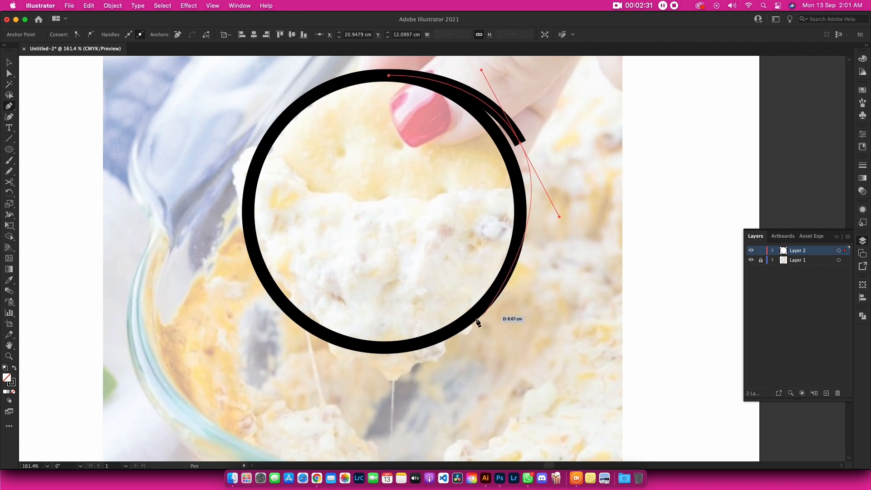
{"action": "mouse_move", "coordinate": [465, 321]}
{"action": "left_mouse_down"}
{"action": "mouse_move", "coordinate": [360, 362]}
{"action": "mouse_move", "coordinate": [407, 340]}
{"action": "left_mouse_up"}
{"action": "key", "text": "v"}
{"action": "left_click", "coordinate": [569, 179]}
Trace the dip's wavy upper edge with the Pen tool from left of the circle across to the cracker's outer right edge.
{"action": "left_click_drag", "start_coordinate": [568, 180], "coordinate": [591, 199]}
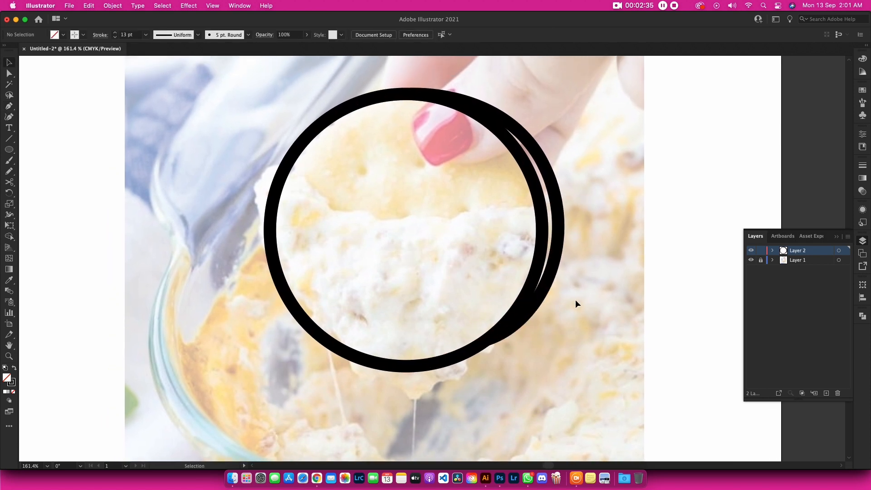
{"action": "scroll", "coordinate": [575, 300], "scroll_direction": "up", "scroll_amount": 1}
{"action": "key", "text": "p"}
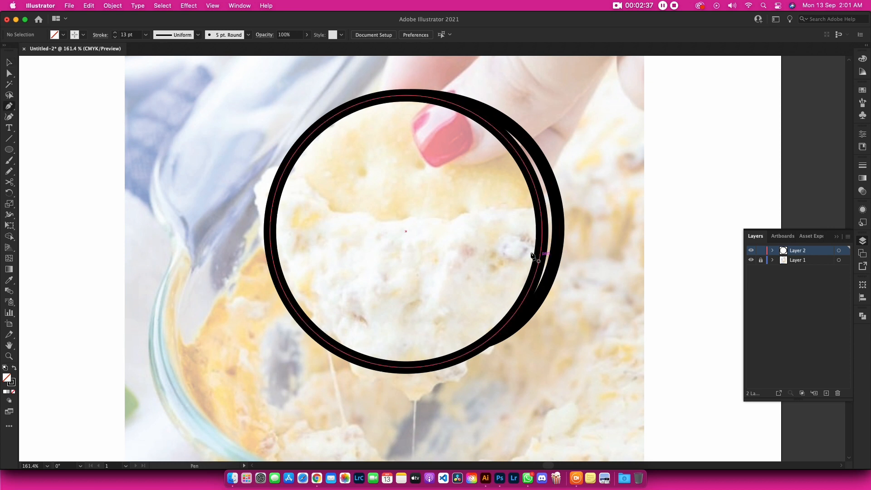
{"action": "scroll", "coordinate": [318, 247], "scroll_direction": "up", "scroll_amount": 3}
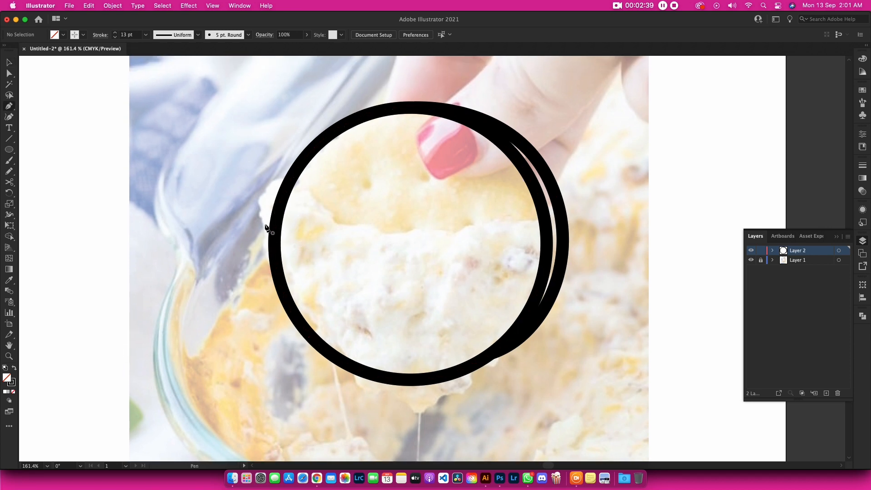
{"action": "mouse_move", "coordinate": [264, 233]}
{"action": "left_mouse_down"}
{"action": "mouse_move", "coordinate": [262, 209]}
{"action": "mouse_move", "coordinate": [283, 177]}
{"action": "mouse_move", "coordinate": [349, 225]}
{"action": "mouse_move", "coordinate": [460, 246]}
{"action": "mouse_move", "coordinate": [529, 221]}
{"action": "mouse_move", "coordinate": [530, 186]}
{"action": "left_mouse_up"}
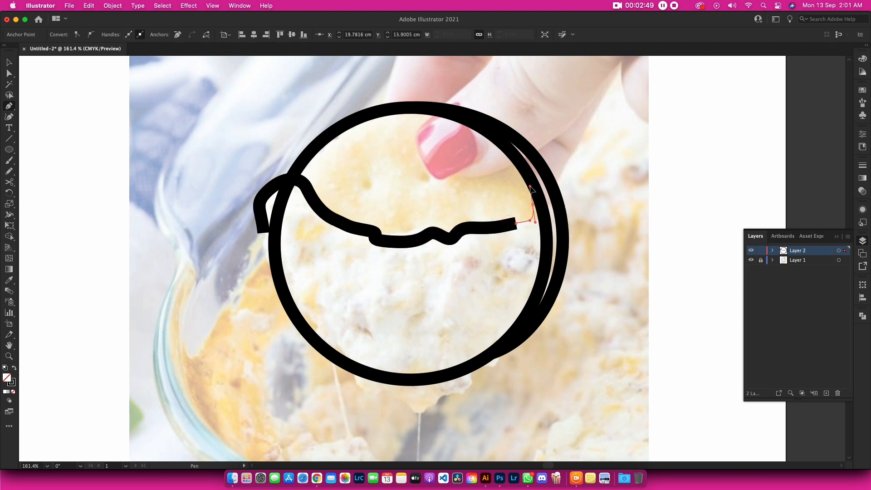
{"action": "mouse_move", "coordinate": [543, 215]}
{"action": "left_mouse_down"}
{"action": "mouse_move", "coordinate": [546, 254]}
{"action": "mouse_move", "coordinate": [561, 260]}
{"action": "left_mouse_up"}
{"action": "left_click", "coordinate": [563, 235]}
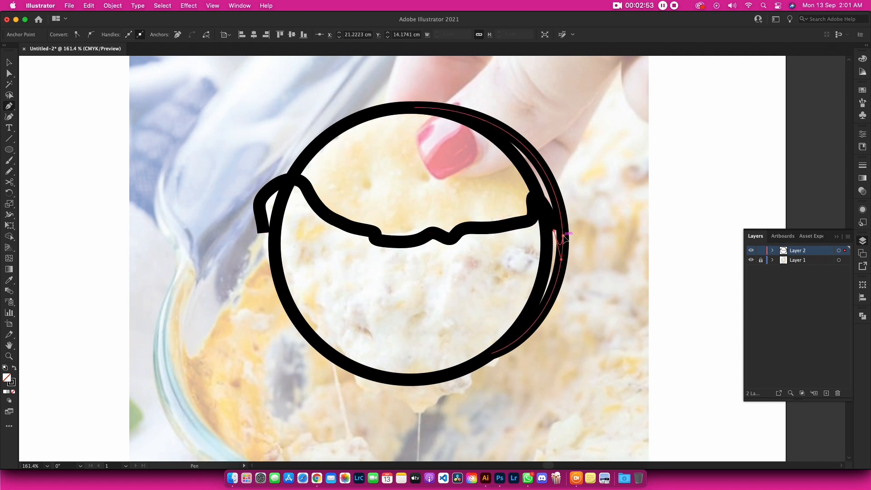
Continue the dip outline down the right side, along the dripping lower edge and up the left side, closing the path.
{"action": "mouse_move", "coordinate": [555, 299]}
{"action": "left_mouse_down"}
{"action": "mouse_move", "coordinate": [506, 376]}
{"action": "mouse_move", "coordinate": [455, 381]}
{"action": "mouse_move", "coordinate": [469, 388]}
{"action": "mouse_move", "coordinate": [392, 407]}
{"action": "mouse_move", "coordinate": [341, 387]}
{"action": "mouse_move", "coordinate": [286, 311]}
{"action": "mouse_move", "coordinate": [261, 315]}
{"action": "left_mouse_up"}
{"action": "key", "text": "super+z"}
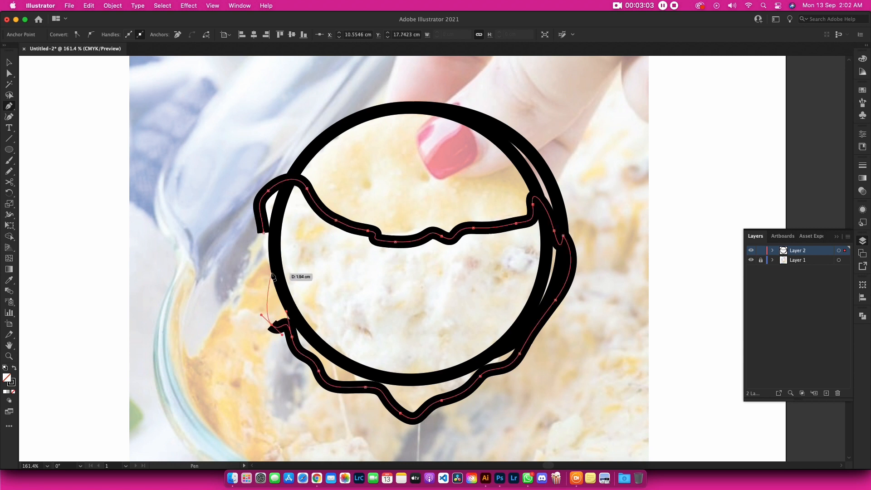
{"action": "left_click_drag", "start_coordinate": [263, 231], "coordinate": [252, 184]}
{"action": "key", "text": "v"}
{"action": "left_click", "coordinate": [455, 186]}
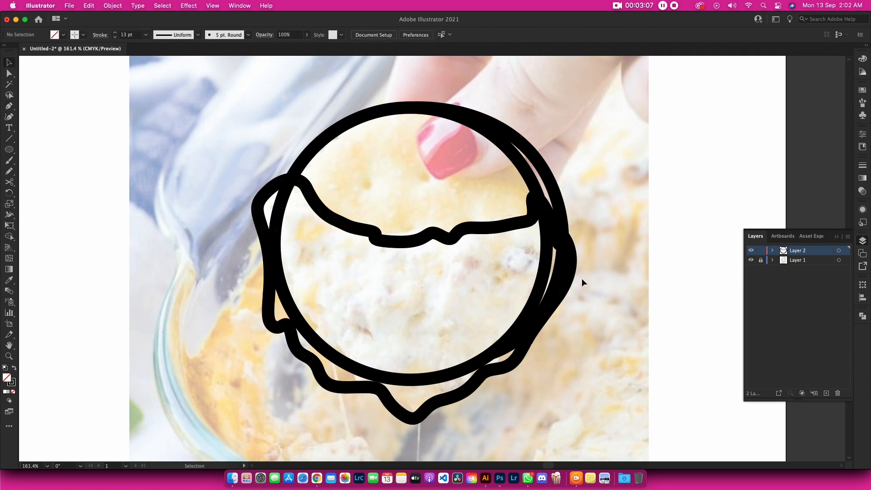
Fill the closed dip shape with white and deselect it.
{"action": "left_click", "coordinate": [574, 273]}
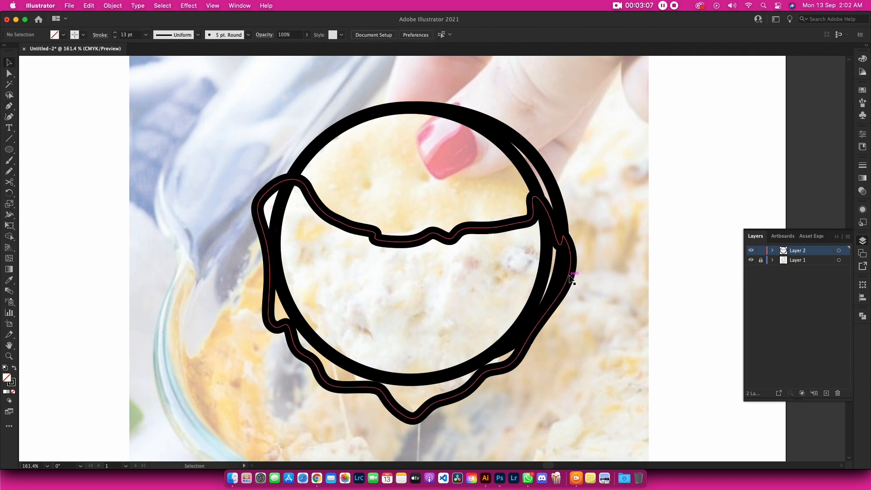
{"action": "left_click", "coordinate": [864, 91]}
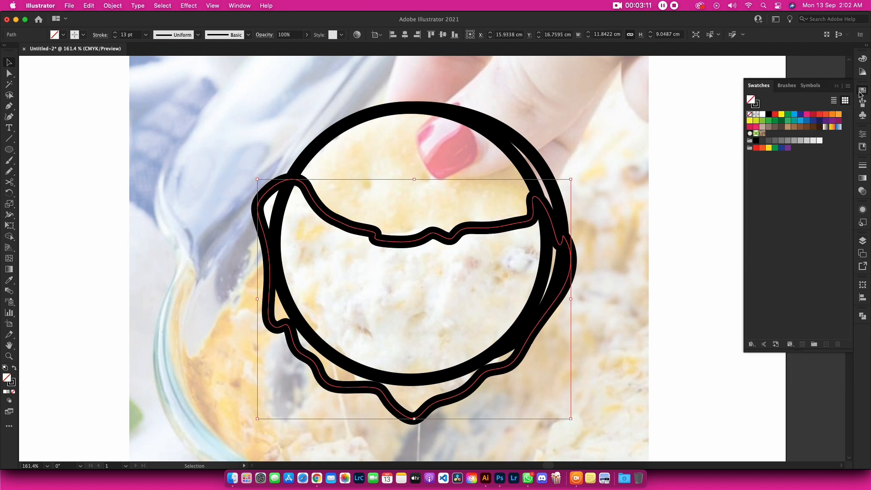
{"action": "left_click", "coordinate": [764, 115]}
{"action": "left_click", "coordinate": [615, 185]}
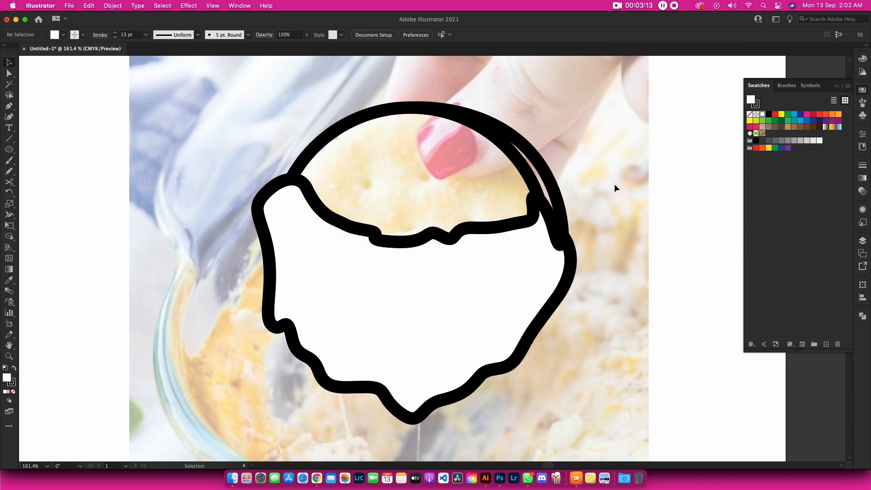
Move the white dip shape straight down by about 0.8 cm.
{"action": "scroll", "coordinate": [484, 321], "scroll_direction": "down", "scroll_amount": 1}
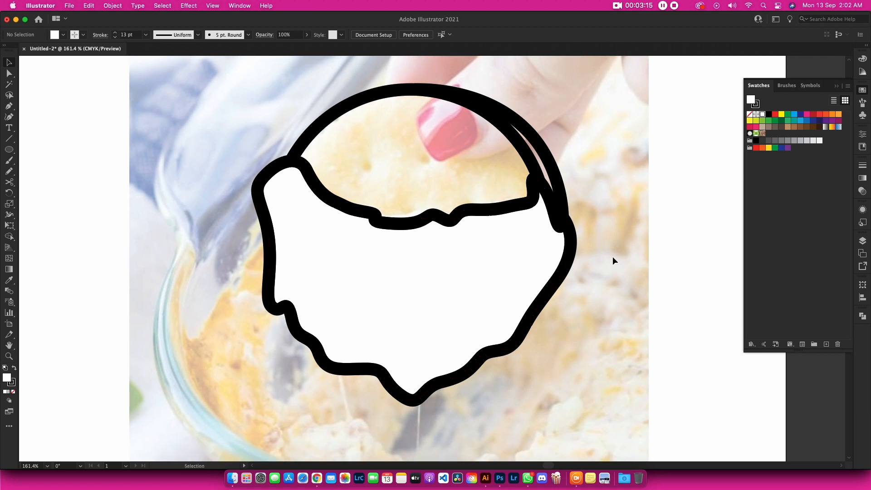
{"action": "left_click", "coordinate": [467, 243]}
{"action": "left_click_drag", "start_coordinate": [467, 243], "coordinate": [472, 290]}
Reshape the dip outline's upper right corner by moving its tip anchor slightly outward and the notch anchor below it further down.
{"action": "key", "text": "a"}
{"action": "left_click", "coordinate": [532, 208]}
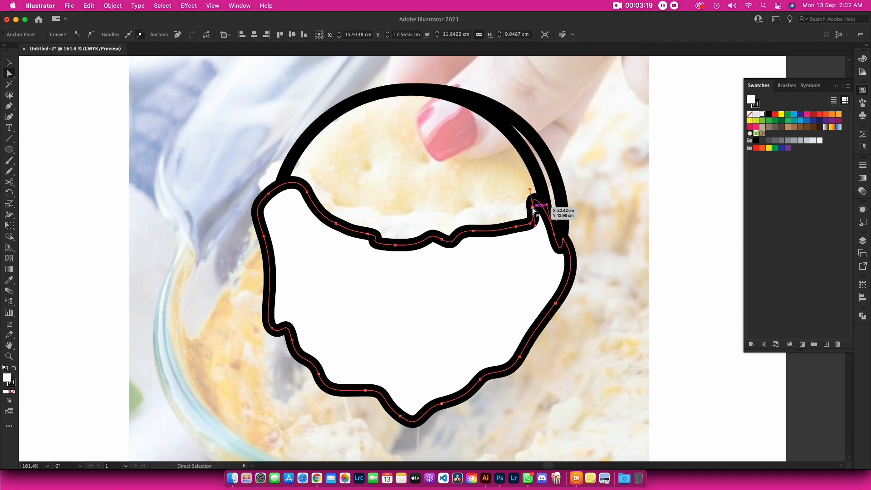
{"action": "left_click", "coordinate": [631, 177]}
{"action": "left_click", "coordinate": [534, 206]}
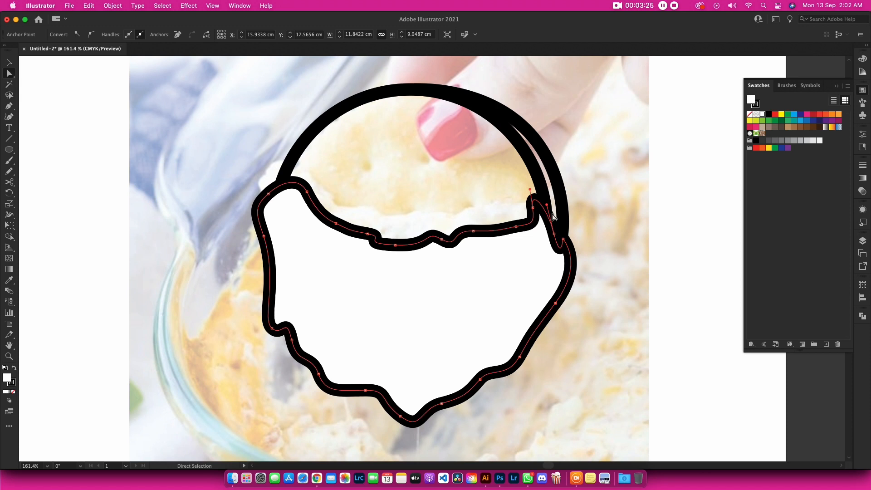
{"action": "left_click", "coordinate": [534, 208]}
{"action": "left_click_drag", "start_coordinate": [534, 209], "coordinate": [542, 206]}
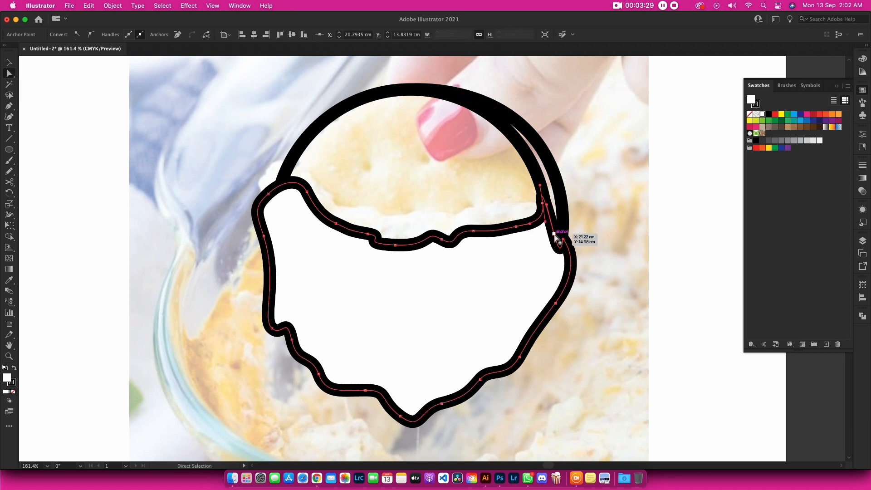
{"action": "left_click", "coordinate": [554, 234]}
{"action": "left_click_drag", "start_coordinate": [554, 234], "coordinate": [558, 269]}
{"action": "left_click", "coordinate": [596, 172]}
{"action": "left_click_drag", "start_coordinate": [596, 171], "coordinate": [600, 192]}
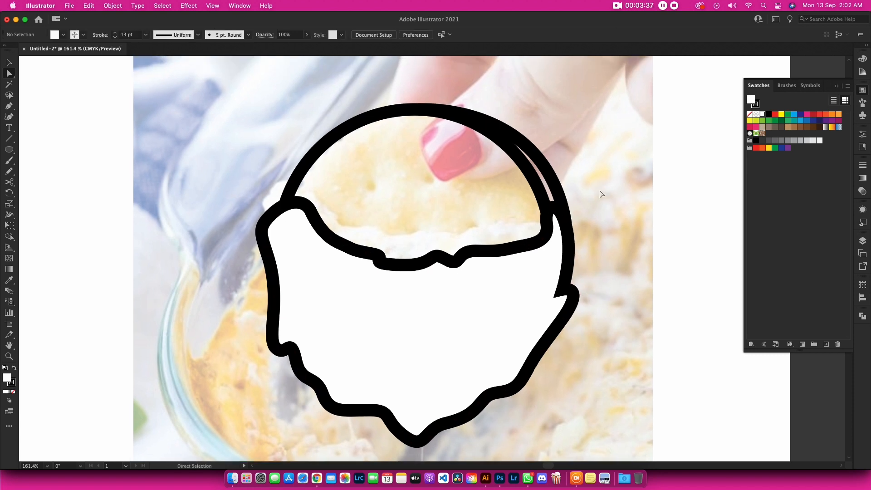
Move the cracker's circular double outline straight up by about 1 cm and deselect it.
{"action": "key", "text": "v"}
{"action": "left_click", "coordinate": [534, 134]}
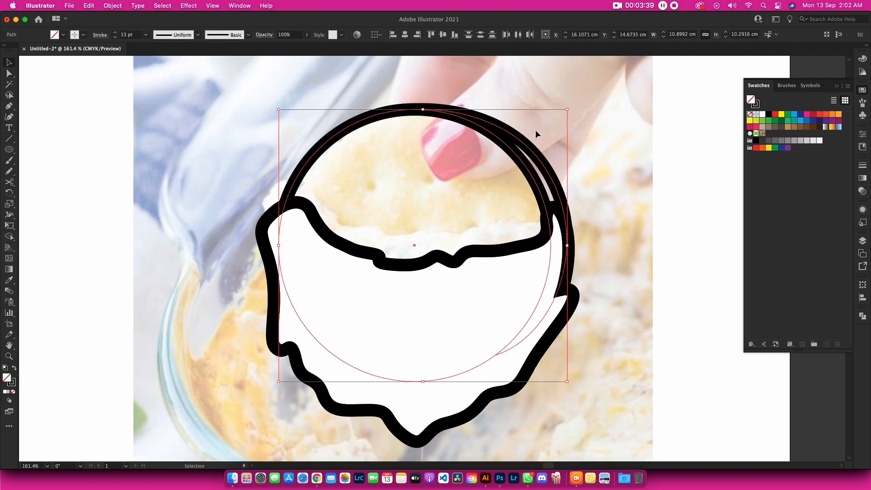
{"action": "key", "text": "shift+Up"}
{"action": "key", "text": "shift+Up"}
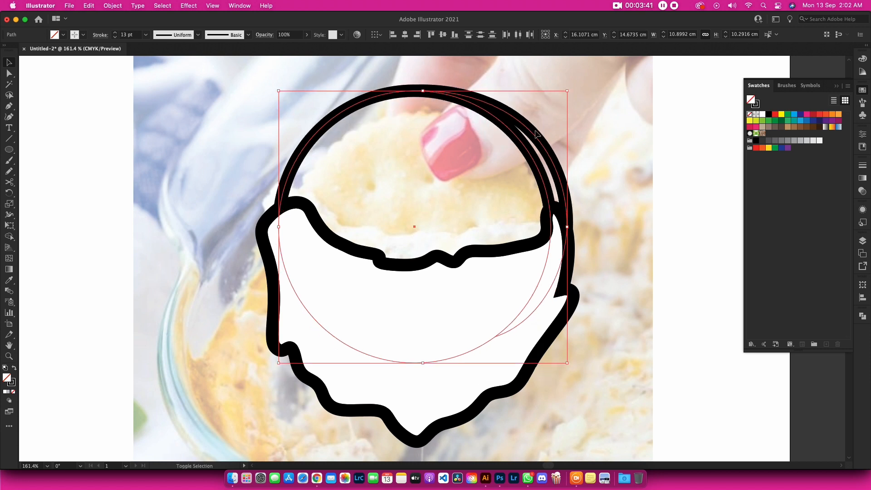
{"action": "key", "text": "shift+Up"}
{"action": "key", "text": "shift+Down"}
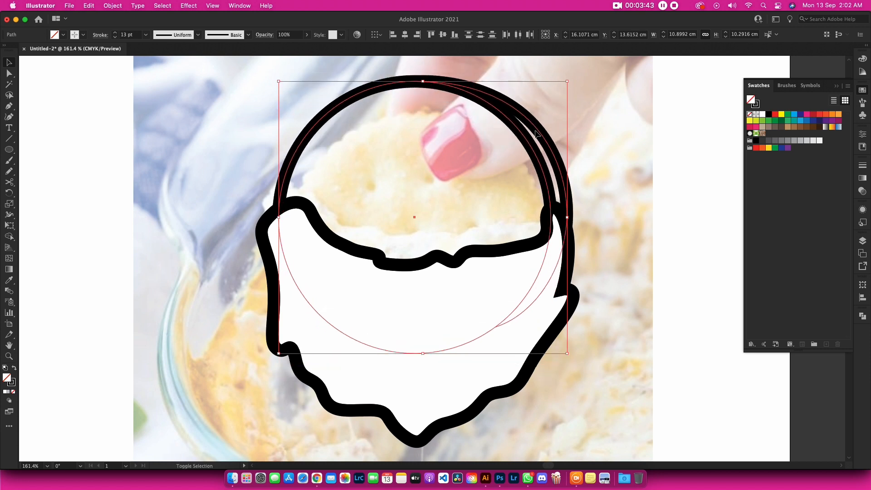
{"action": "left_click", "coordinate": [602, 215]}
{"action": "left_click_drag", "start_coordinate": [602, 215], "coordinate": [605, 223]}
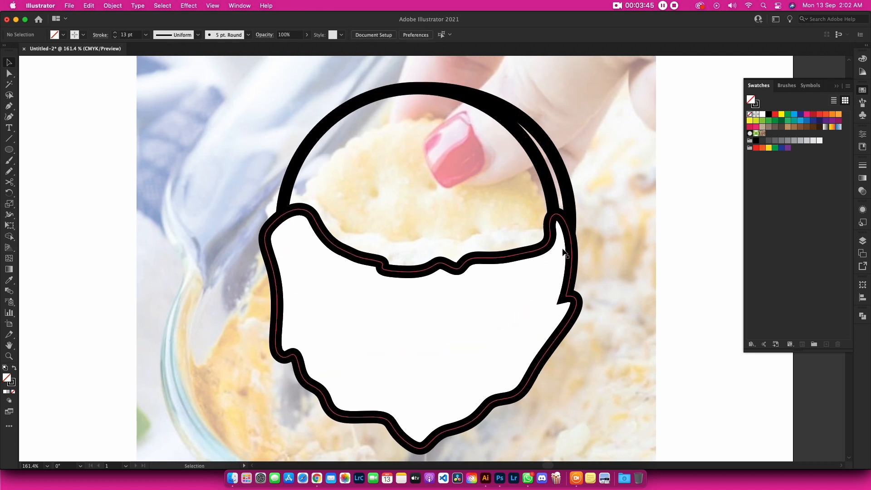
Draw a small circle about 0.61 cm wide over the hole on the cracker's upper left area.
{"action": "key", "text": "p"}
{"action": "left_click_drag", "start_coordinate": [506, 200], "coordinate": [517, 191]}
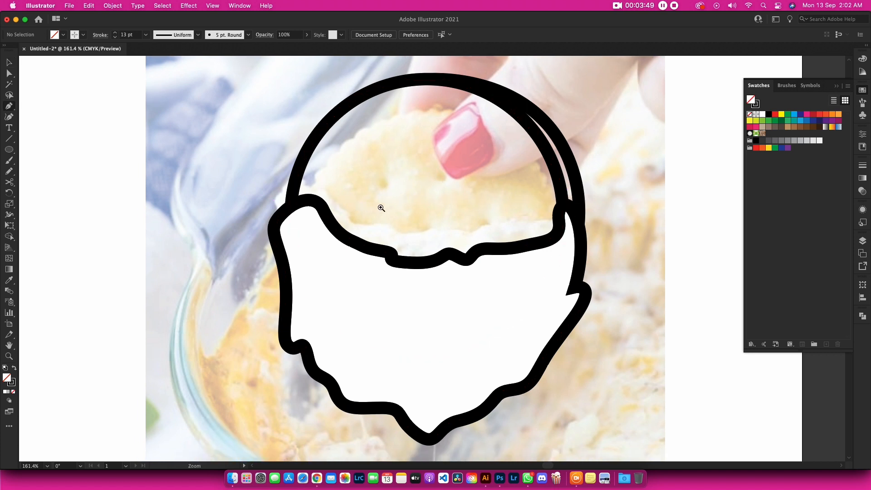
{"action": "scroll", "coordinate": [381, 205], "scroll_direction": "up", "scroll_amount": 1}
{"action": "key", "text": "l"}
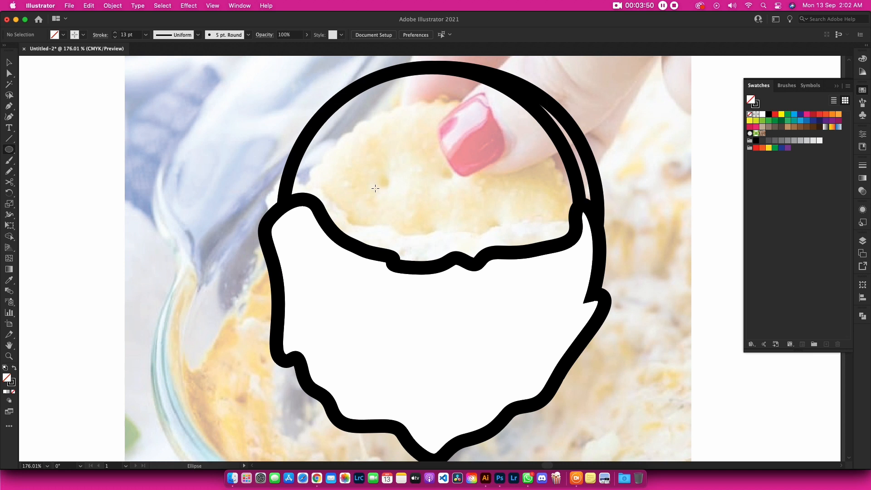
{"action": "left_click", "coordinate": [9, 150]}
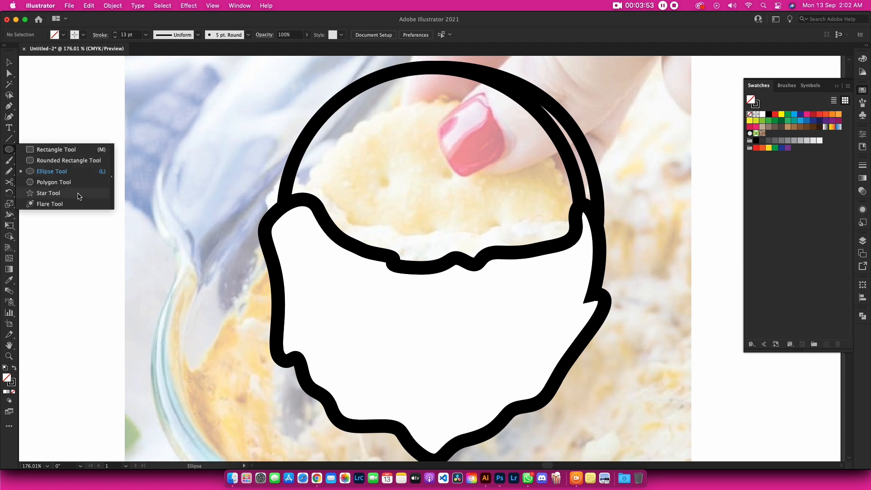
{"action": "left_click", "coordinate": [80, 171]}
{"action": "left_click_drag", "start_coordinate": [382, 180], "coordinate": [397, 187]}
{"action": "left_click_drag", "start_coordinate": [396, 186], "coordinate": [393, 188]}
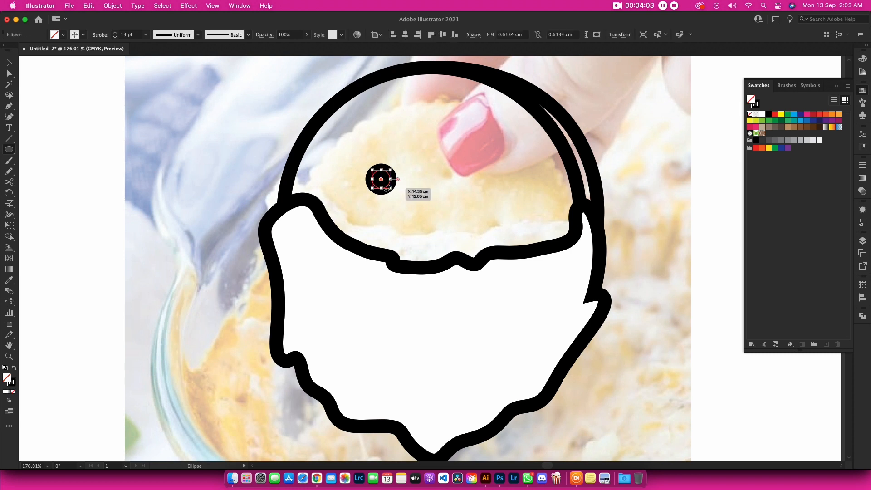
Give the small circle a solid black fill with no stroke and deselect it.
{"action": "key", "text": "shift+x"}
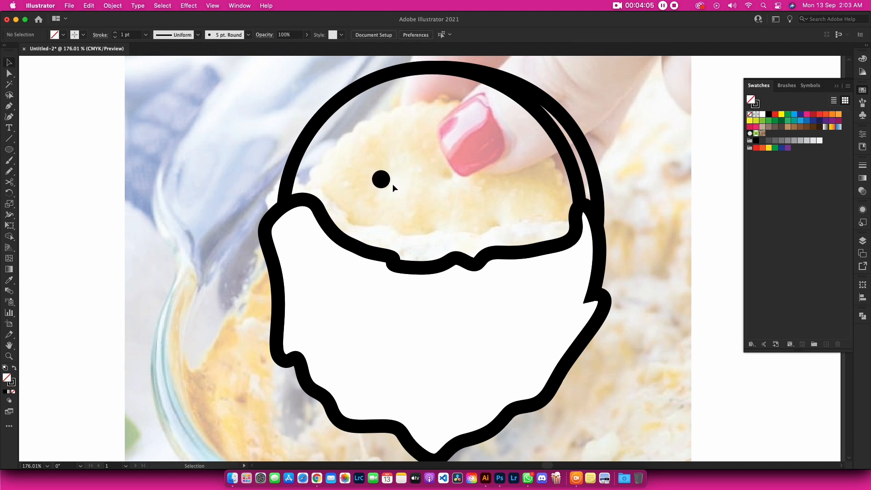
{"action": "left_click", "coordinate": [15, 370]}
{"action": "left_click", "coordinate": [14, 370]}
{"action": "left_click", "coordinate": [15, 370]}
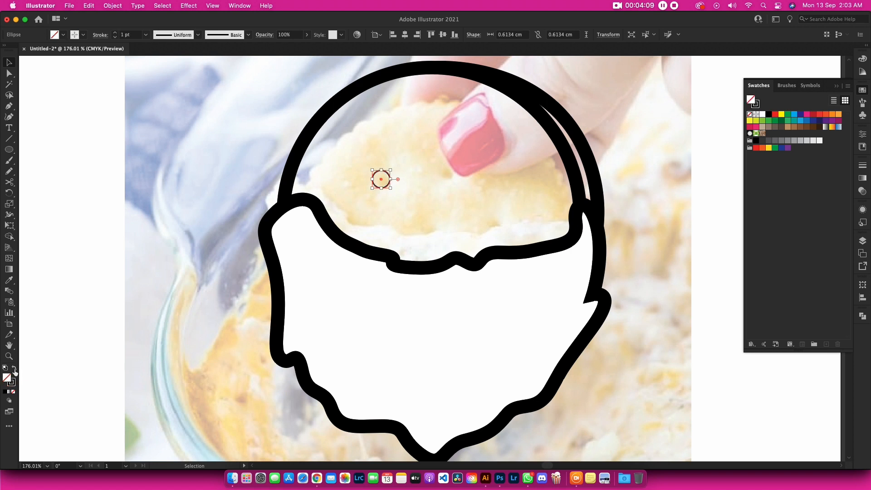
{"action": "left_click", "coordinate": [15, 371]}
{"action": "left_click", "coordinate": [364, 181]}
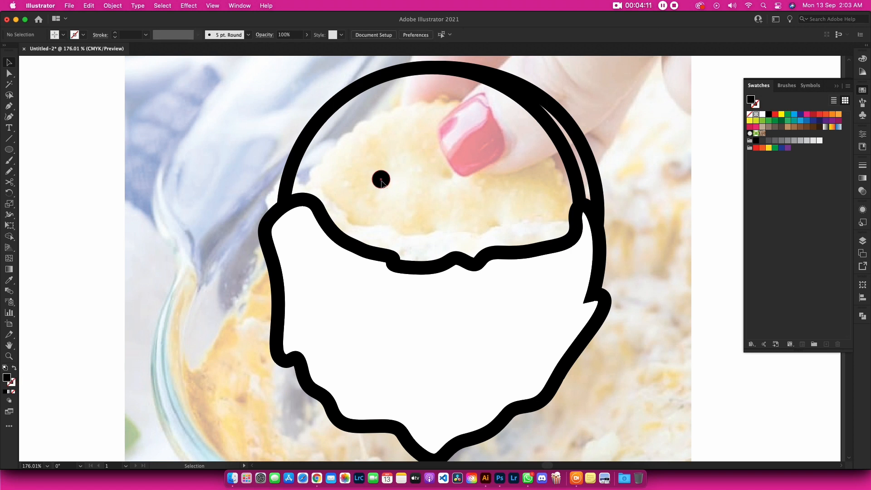
Duplicate the black dot across the cracker, adding four more large dots and three smaller ones between them.
{"action": "left_click_drag", "start_coordinate": [382, 182], "coordinate": [470, 182]}
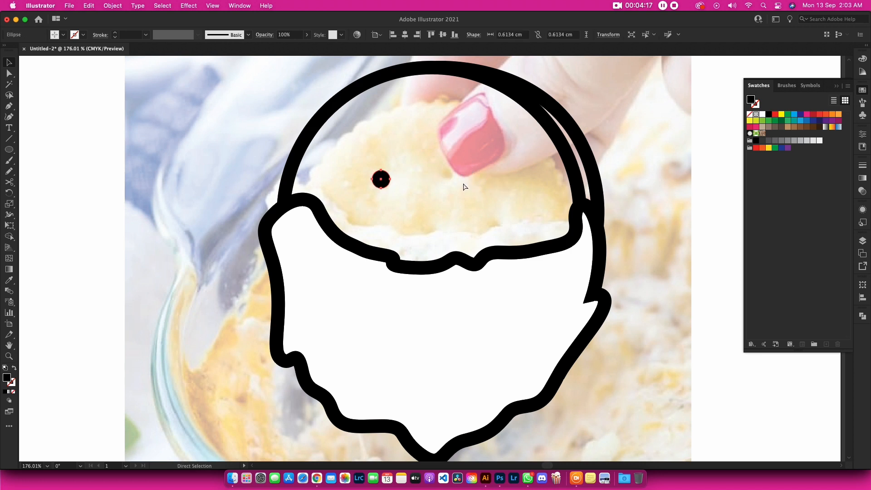
{"action": "left_click_drag", "start_coordinate": [435, 261], "coordinate": [430, 223]}
{"action": "left_click_drag", "start_coordinate": [427, 222], "coordinate": [436, 149]}
{"action": "left_click", "coordinate": [560, 185]}
{"action": "left_click", "coordinate": [526, 177]}
{"action": "scroll", "coordinate": [527, 181], "scroll_direction": "down", "scroll_amount": 5}
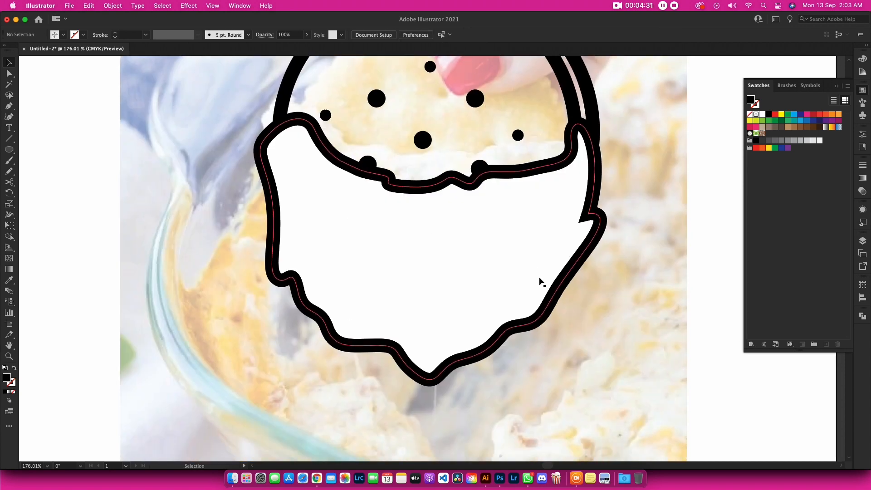
Reshape the dip's lower left edge into a rounded drip by raising one bottom anchor and moving its left neighbour.
{"action": "scroll", "coordinate": [532, 337], "scroll_direction": "up", "scroll_amount": 2}
{"action": "key", "text": "a"}
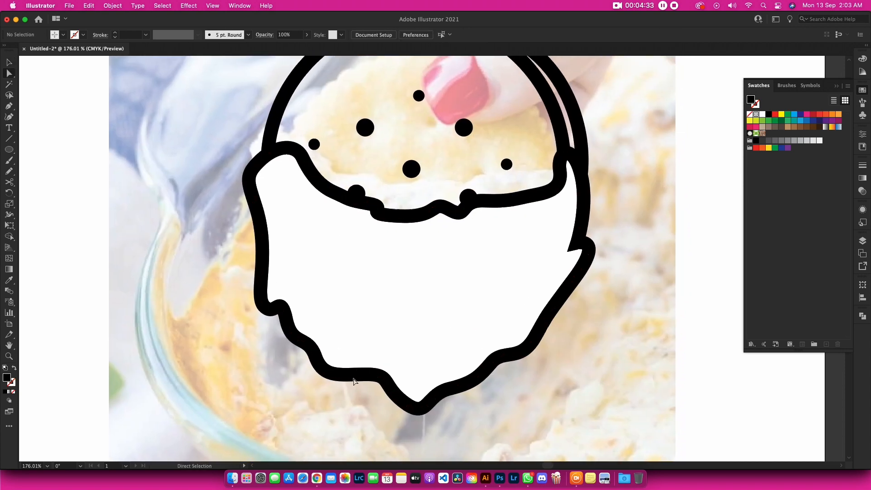
{"action": "left_click", "coordinate": [376, 380]}
{"action": "left_click_drag", "start_coordinate": [367, 374], "coordinate": [360, 337]}
{"action": "left_click_drag", "start_coordinate": [324, 377], "coordinate": [350, 378]}
{"action": "left_click", "coordinate": [498, 370]}
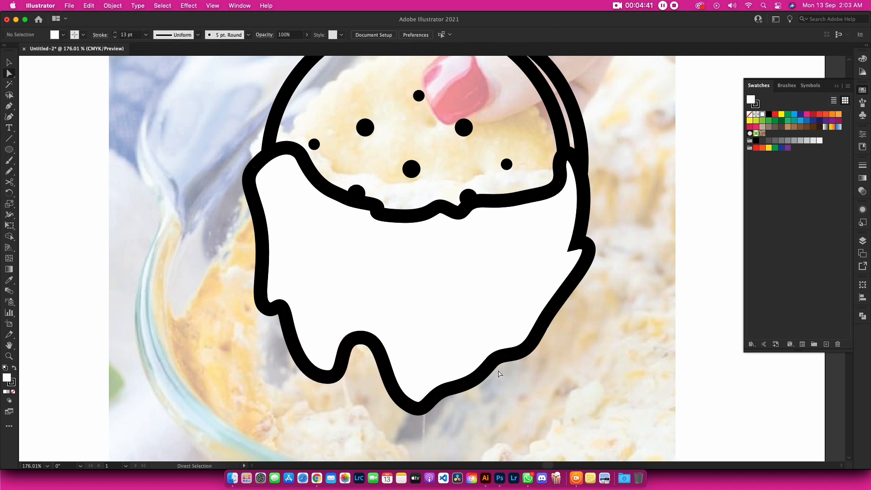
Form a rounded drip on the dip's lower right edge by raising one anchor, lowering the next and adjusting their handles.
{"action": "left_click_drag", "start_coordinate": [492, 363], "coordinate": [509, 301]}
{"action": "left_click_drag", "start_coordinate": [536, 341], "coordinate": [525, 356]}
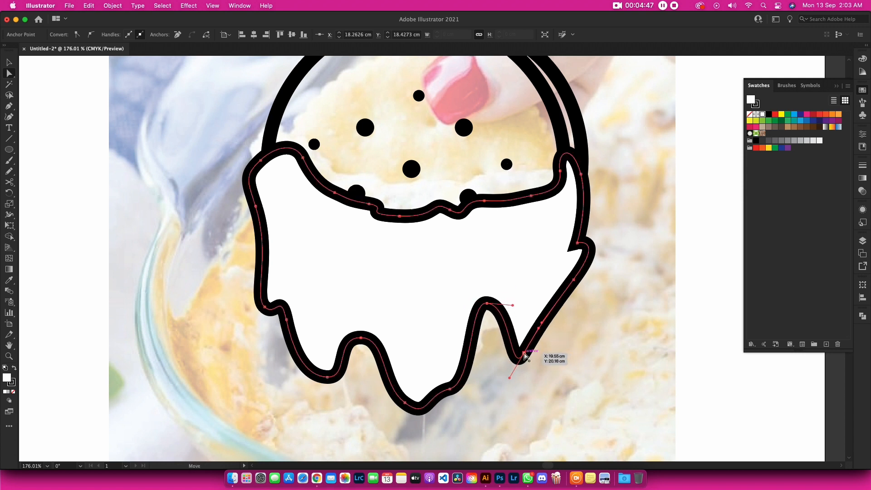
{"action": "left_click_drag", "start_coordinate": [574, 282], "coordinate": [548, 299]}
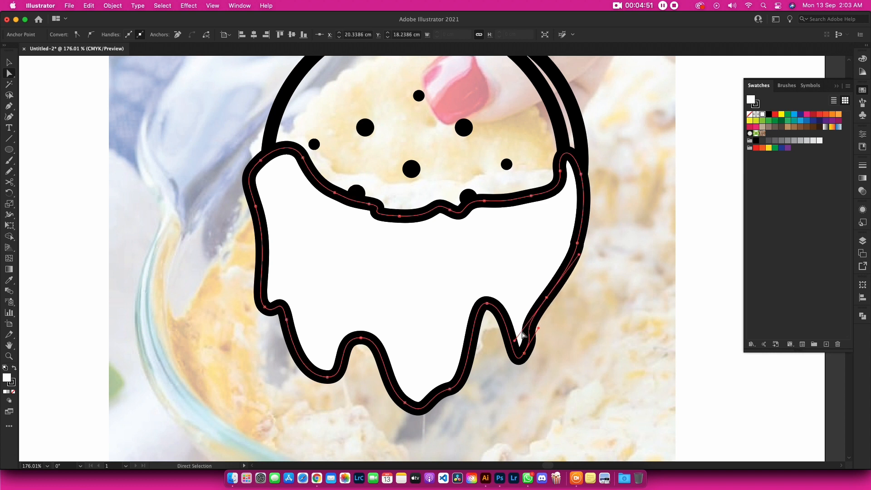
{"action": "left_click_drag", "start_coordinate": [514, 343], "coordinate": [536, 317]}
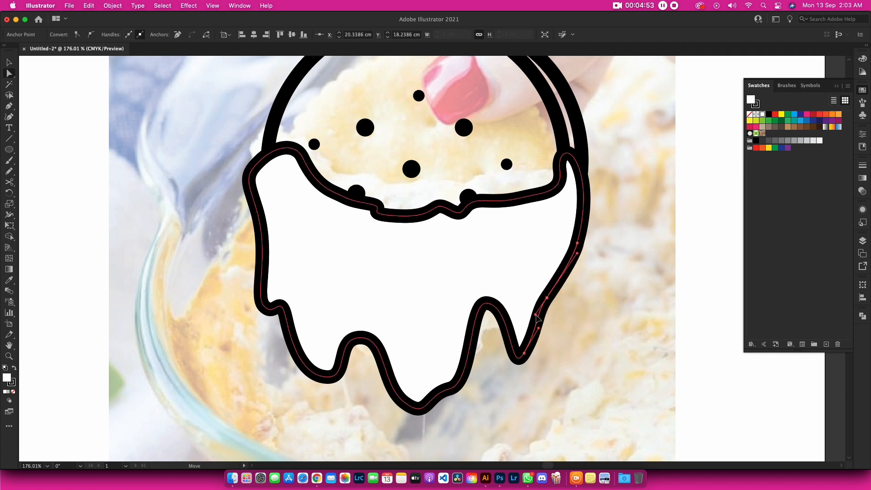
{"action": "left_click", "coordinate": [536, 338]}
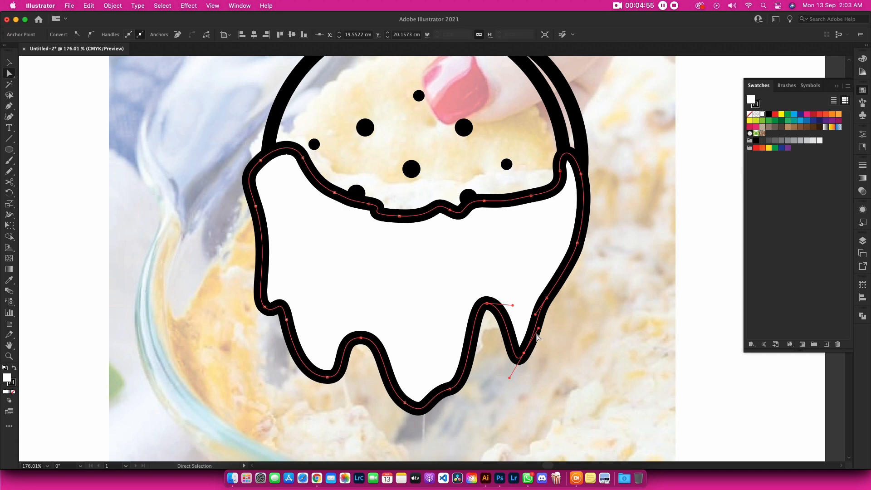
{"action": "left_click_drag", "start_coordinate": [538, 328], "coordinate": [544, 354]}
{"action": "left_click", "coordinate": [570, 275]}
Smooth the curve of the dip's upper edge just right of its rounded left corner and deselect the shape.
{"action": "left_click_drag", "start_coordinate": [569, 275], "coordinate": [477, 341]}
{"action": "left_click", "coordinate": [188, 241]}
{"action": "left_click_drag", "start_coordinate": [212, 226], "coordinate": [167, 208]}
{"action": "left_click", "coordinate": [326, 163]}
{"action": "scroll", "coordinate": [403, 132], "scroll_direction": "left", "scroll_amount": 2}
{"action": "key", "text": "v"}
{"action": "left_click", "coordinate": [432, 204]}
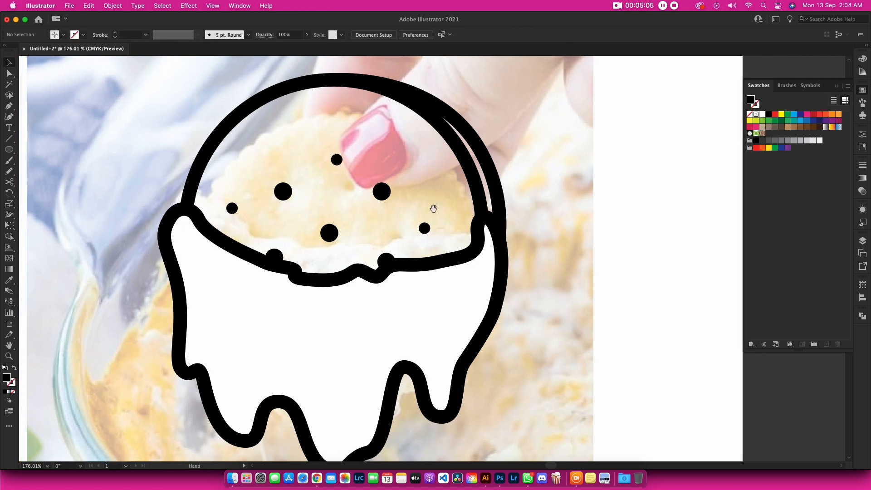
Draw a tapering black crease with the Pen tool from the dip's left edge curving down towards the left drip.
{"action": "left_click_drag", "start_coordinate": [433, 209], "coordinate": [448, 164]}
{"action": "key", "text": "p"}
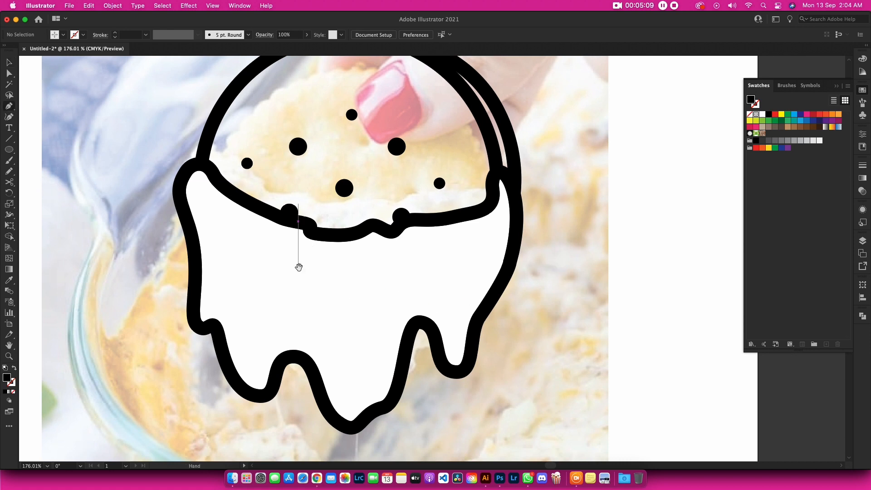
{"action": "left_click_drag", "start_coordinate": [299, 267], "coordinate": [340, 250]}
{"action": "left_click_drag", "start_coordinate": [238, 203], "coordinate": [228, 234]}
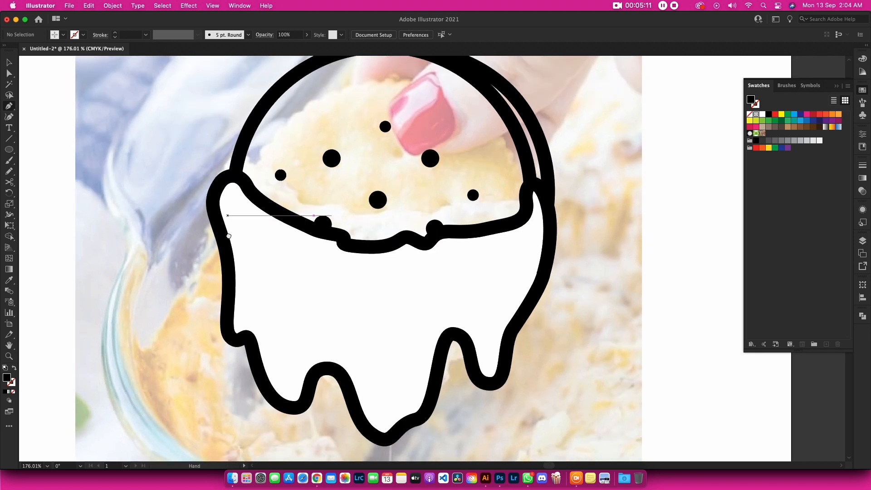
{"action": "left_click", "coordinate": [211, 199]}
{"action": "left_click_drag", "start_coordinate": [273, 280], "coordinate": [281, 284]}
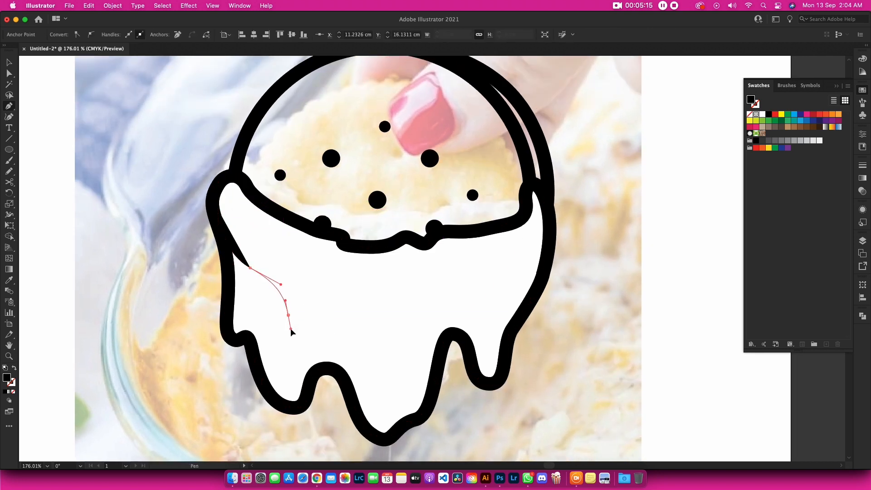
{"action": "left_click_drag", "start_coordinate": [290, 328], "coordinate": [290, 333]}
{"action": "left_click", "coordinate": [288, 340]}
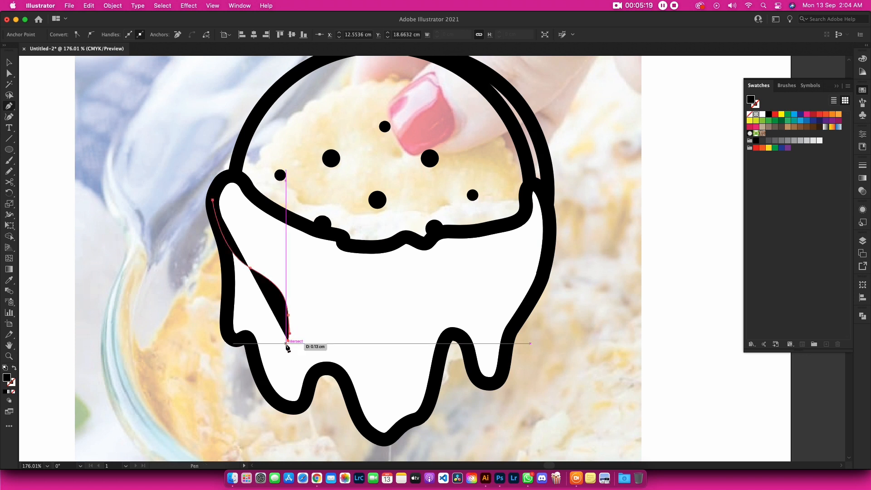
{"action": "left_click", "coordinate": [268, 300]}
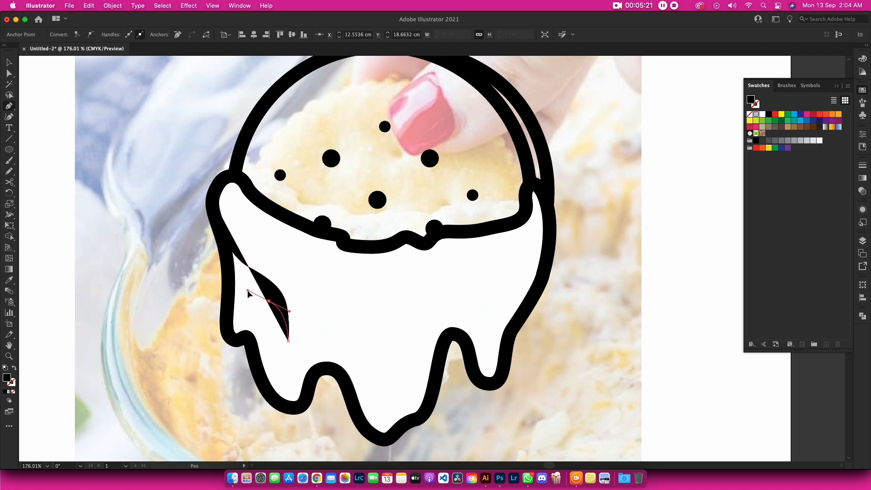
{"action": "left_click_drag", "start_coordinate": [247, 291], "coordinate": [235, 269]}
{"action": "left_click", "coordinate": [228, 287]}
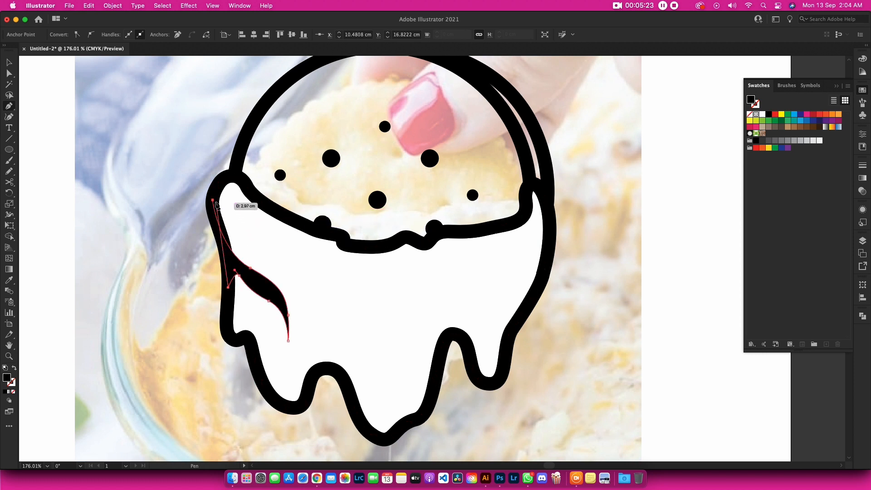
{"action": "left_click", "coordinate": [206, 181], "text": "super"}
Draw a wavy tapering black crease across the right half of the dip, rising towards its right edge, and deselect it.
{"action": "scroll", "coordinate": [414, 269], "scroll_direction": "down", "scroll_amount": 3}
{"action": "scroll", "coordinate": [413, 269], "scroll_direction": "right", "scroll_amount": 2}
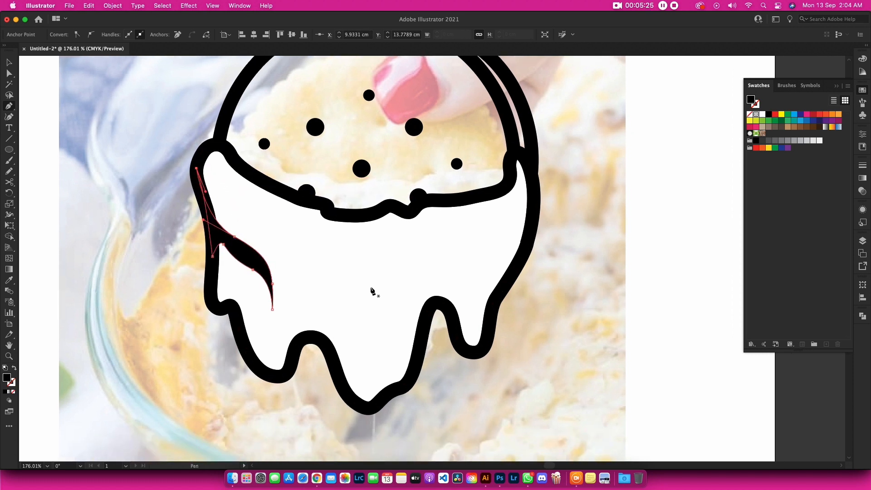
{"action": "left_click_drag", "start_coordinate": [366, 293], "coordinate": [377, 275]}
{"action": "mouse_move", "coordinate": [463, 244]}
{"action": "left_mouse_down"}
{"action": "mouse_move", "coordinate": [467, 260]}
{"action": "mouse_move", "coordinate": [505, 226]}
{"action": "mouse_move", "coordinate": [483, 253]}
{"action": "mouse_move", "coordinate": [429, 279]}
{"action": "mouse_move", "coordinate": [388, 284]}
{"action": "mouse_move", "coordinate": [344, 306]}
{"action": "left_mouse_up"}
{"action": "key", "text": "v"}
{"action": "left_click", "coordinate": [592, 325]}
Draw a curved black crease with the Pen tool from the left part of the dip's upper edge down towards its centre.
{"action": "left_click_drag", "start_coordinate": [558, 312], "coordinate": [567, 322]}
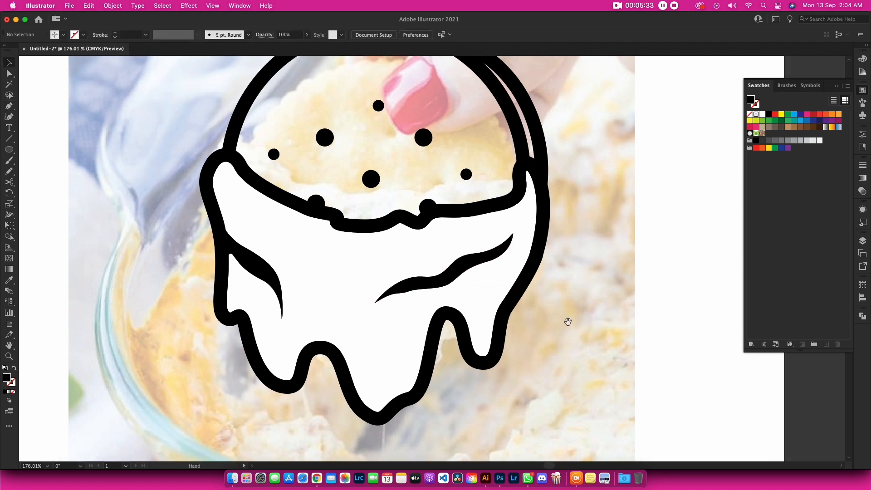
{"action": "key", "text": "p"}
{"action": "left_click_drag", "start_coordinate": [460, 256], "coordinate": [525, 248]}
{"action": "left_click", "coordinate": [327, 178]}
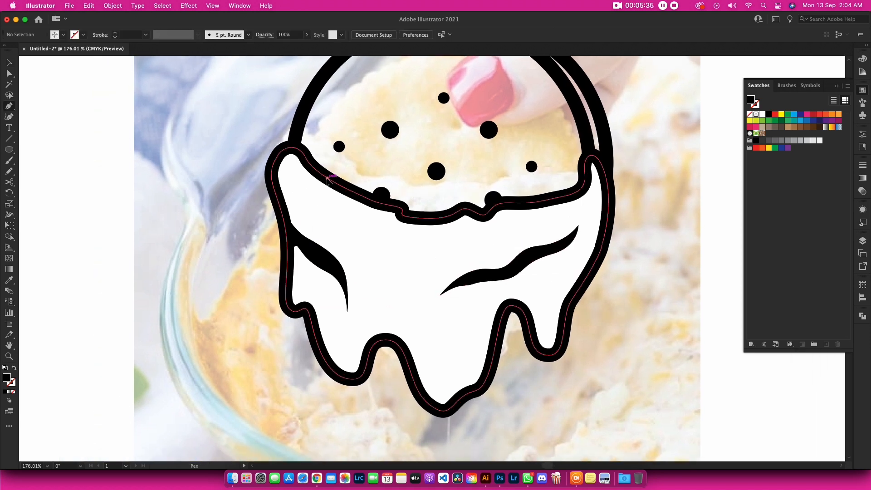
{"action": "left_click_drag", "start_coordinate": [352, 200], "coordinate": [368, 211]}
{"action": "left_click_drag", "start_coordinate": [379, 239], "coordinate": [440, 249]}
{"action": "left_click", "coordinate": [420, 257]}
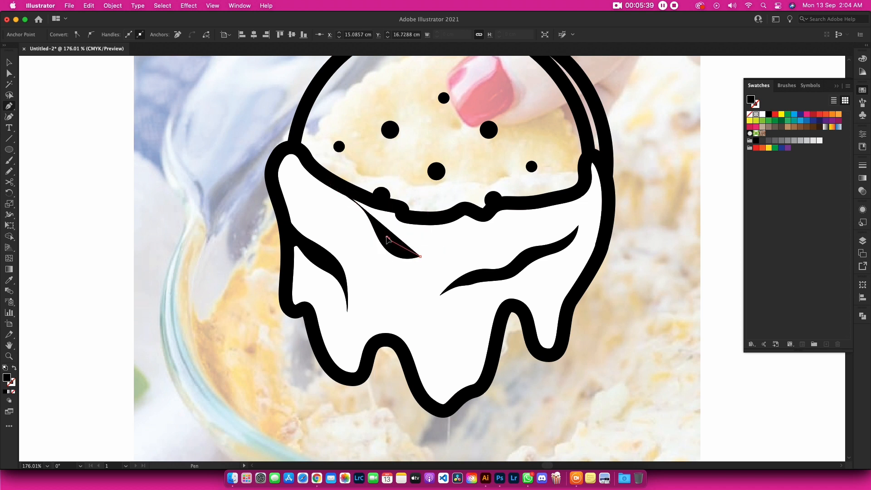
{"action": "left_click_drag", "start_coordinate": [380, 221], "coordinate": [380, 219]}
{"action": "left_click", "coordinate": [375, 201]}
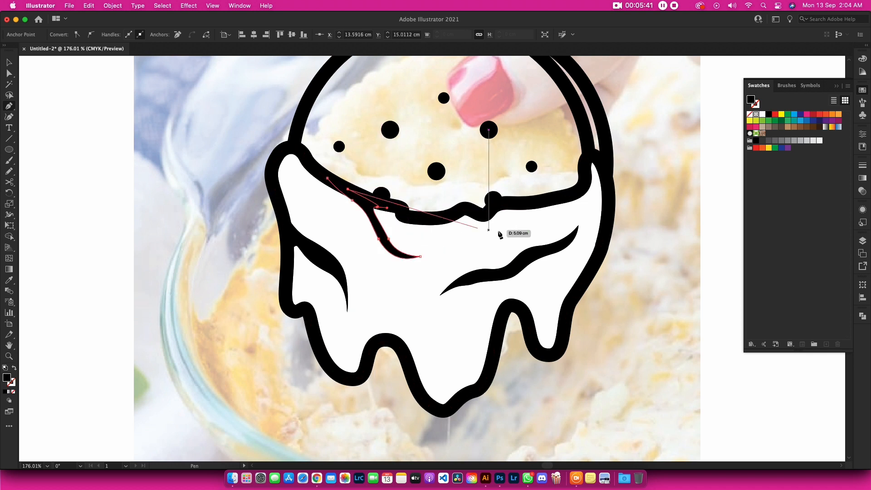
Draw a tapering black crease with the Pen tool just below the right end of the dip's upper edge and deselect it.
{"action": "key", "text": "v"}
{"action": "left_click", "coordinate": [632, 257]}
{"action": "left_click_drag", "start_coordinate": [633, 257], "coordinate": [553, 311]}
{"action": "key", "text": "p"}
{"action": "scroll", "coordinate": [522, 254], "scroll_direction": "down", "scroll_amount": 3}
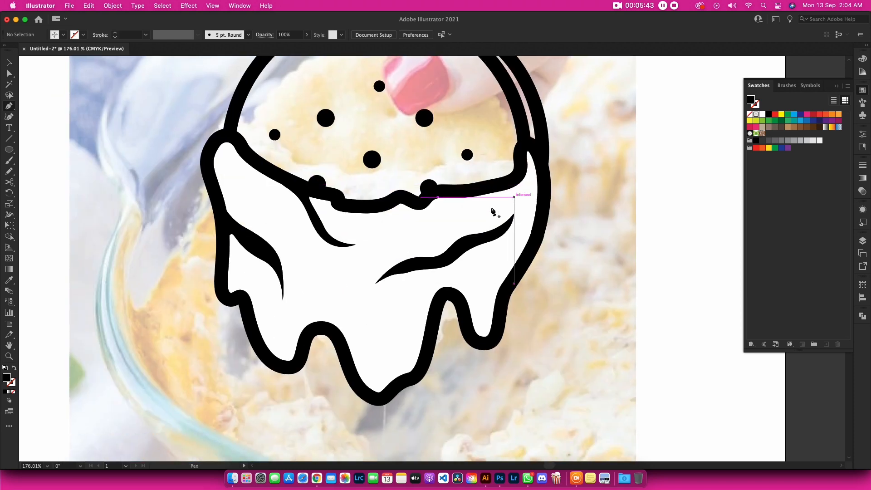
{"action": "left_click", "coordinate": [461, 213]}
{"action": "mouse_move", "coordinate": [507, 197]}
{"action": "left_mouse_down"}
{"action": "mouse_move", "coordinate": [521, 187]}
{"action": "mouse_move", "coordinate": [521, 161]}
{"action": "left_mouse_up"}
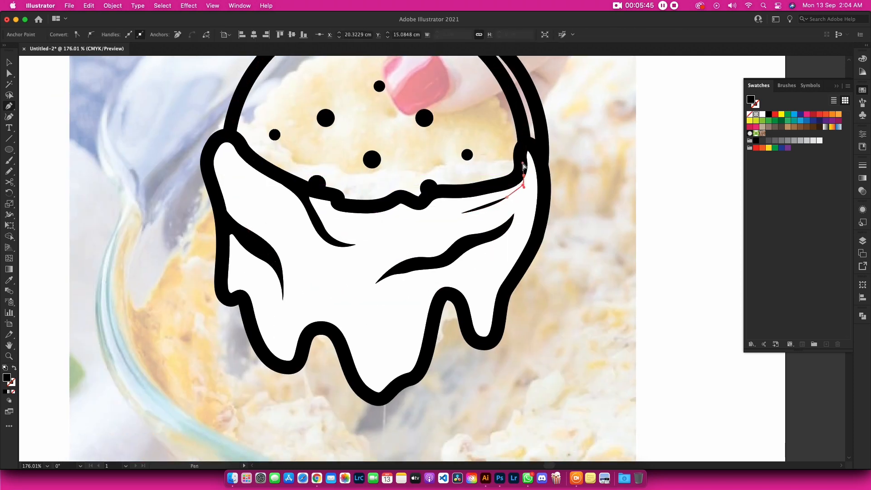
{"action": "left_click", "coordinate": [525, 154]}
{"action": "left_click", "coordinate": [461, 213]}
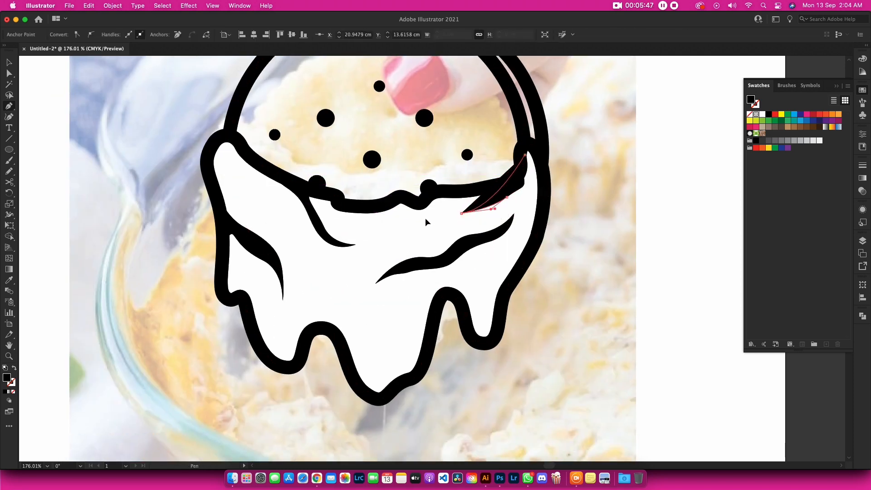
{"action": "left_click_drag", "start_coordinate": [409, 235], "coordinate": [405, 239]}
{"action": "key", "text": "v"}
{"action": "left_click", "coordinate": [560, 222]}
Adjust the curve at the wide right end of the new crease so it blends into the dip's outline, and deselect it.
{"action": "key", "text": "a"}
{"action": "left_click", "coordinate": [518, 183]}
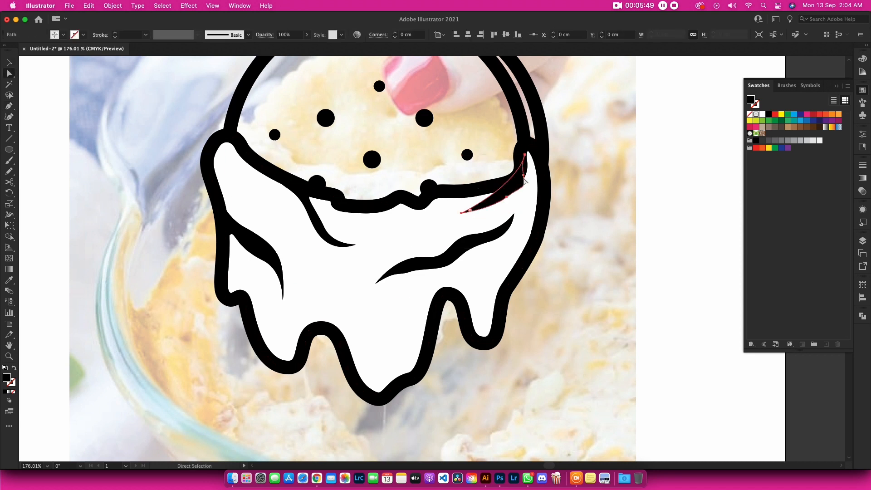
{"action": "left_click_drag", "start_coordinate": [524, 177], "coordinate": [527, 169]}
{"action": "left_click", "coordinate": [550, 325]}
Draw a curved tapering black crease with the Pen tool above the gap between the left and middle drips, and deselect it.
{"action": "scroll", "coordinate": [570, 298], "scroll_direction": "down", "scroll_amount": 5}
{"action": "key", "text": "p"}
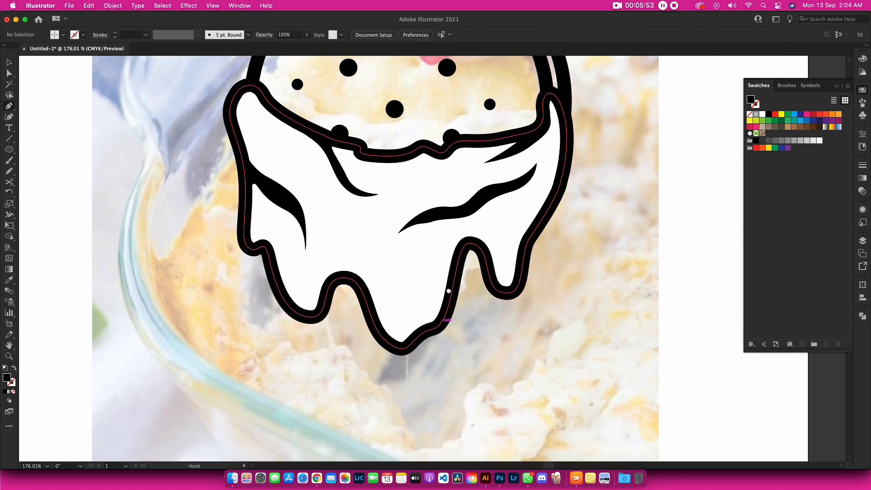
{"action": "left_click", "coordinate": [382, 279]}
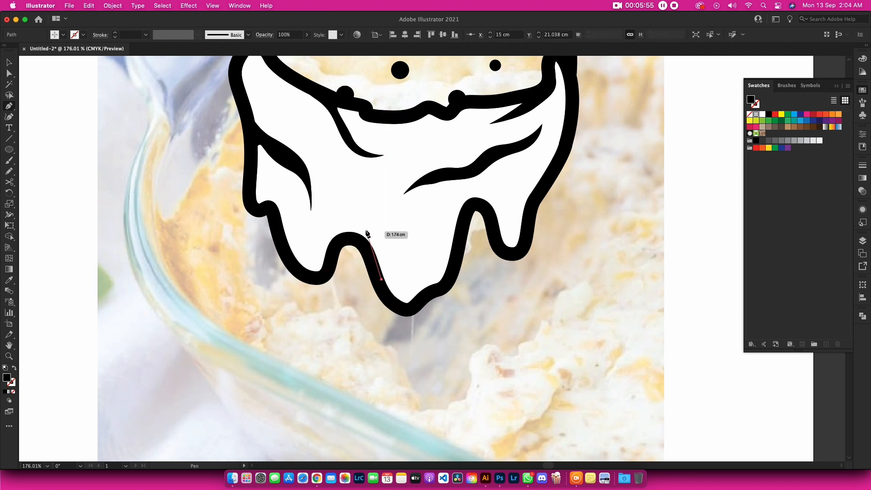
{"action": "left_click_drag", "start_coordinate": [351, 203], "coordinate": [350, 203]}
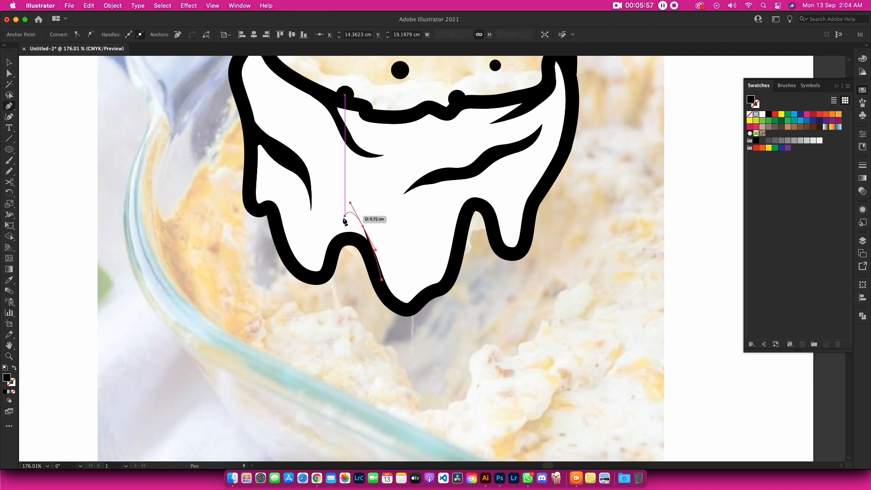
{"action": "left_click_drag", "start_coordinate": [320, 248], "coordinate": [384, 284]}
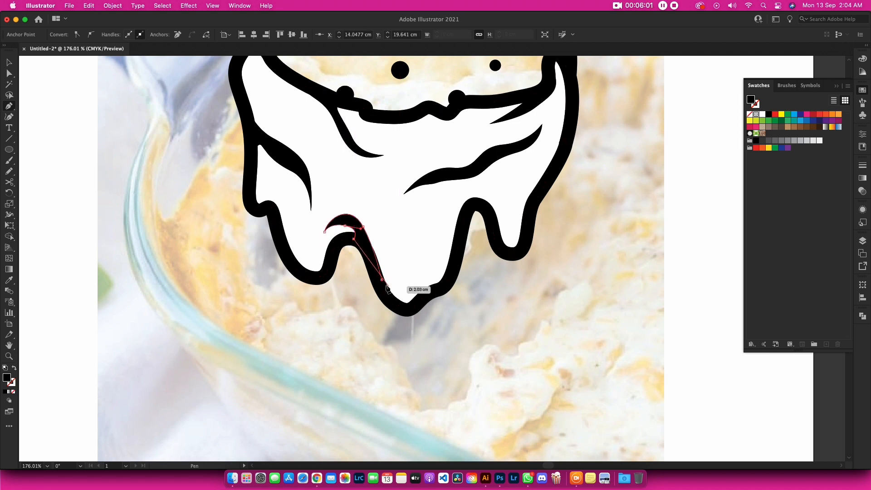
{"action": "left_click", "coordinate": [382, 280]}
{"action": "scroll", "coordinate": [483, 294], "scroll_direction": "up", "scroll_amount": 4}
{"action": "key", "text": "v"}
{"action": "left_click", "coordinate": [487, 345]}
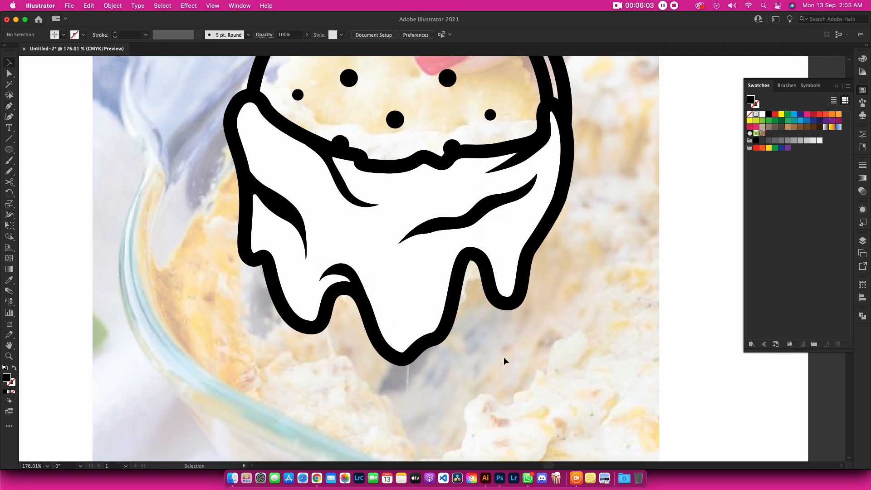
Draw a wavy tapering black crease with the Pen tool rising from the tip of the middle drip into the dip, and deselect it.
{"action": "key", "text": "p"}
{"action": "scroll", "coordinate": [530, 287], "scroll_direction": "right", "scroll_amount": 1}
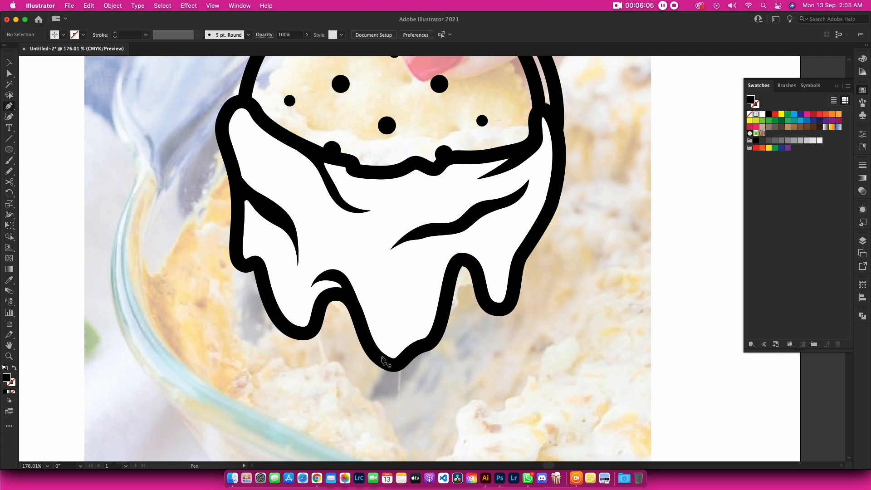
{"action": "left_click_drag", "start_coordinate": [378, 357], "coordinate": [412, 321]}
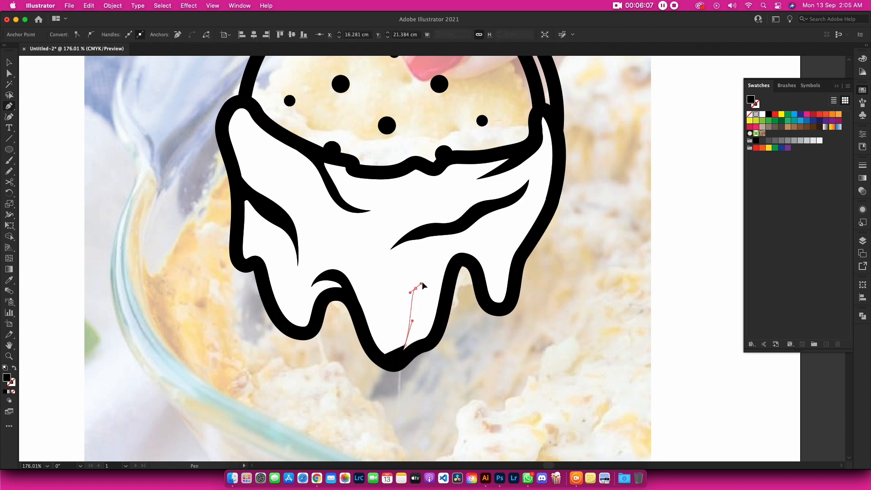
{"action": "left_click_drag", "start_coordinate": [415, 287], "coordinate": [425, 340]}
{"action": "left_click", "coordinate": [380, 357]}
{"action": "key", "text": "v"}
{"action": "left_click", "coordinate": [539, 321]}
Hide Layer 1 with the reference photo so only the line art on Layer 2 shows.
{"action": "left_click_drag", "start_coordinate": [558, 297], "coordinate": [577, 372]}
{"action": "key", "text": "super+0"}
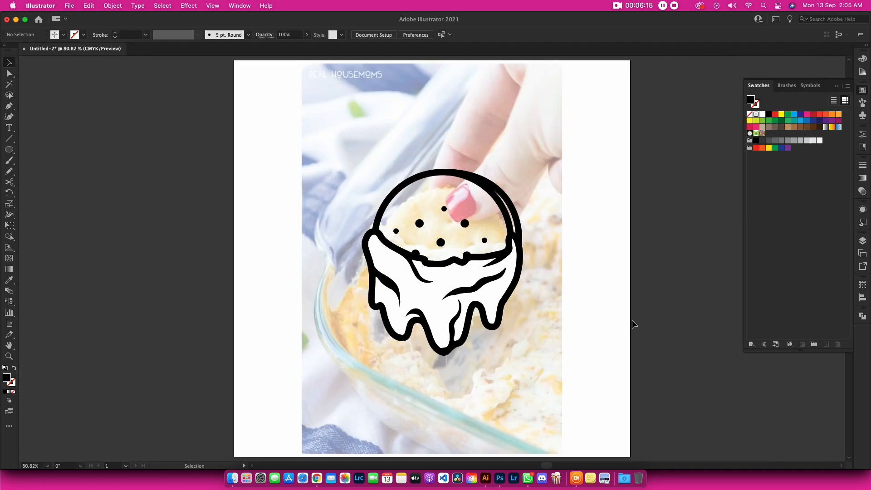
{"action": "left_click_drag", "start_coordinate": [500, 261], "coordinate": [479, 287]}
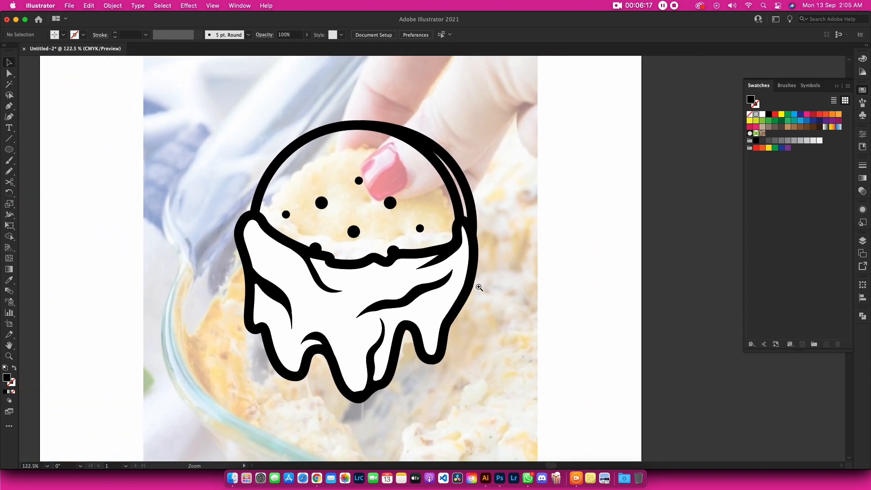
{"action": "left_click_drag", "start_coordinate": [410, 316], "coordinate": [389, 355]}
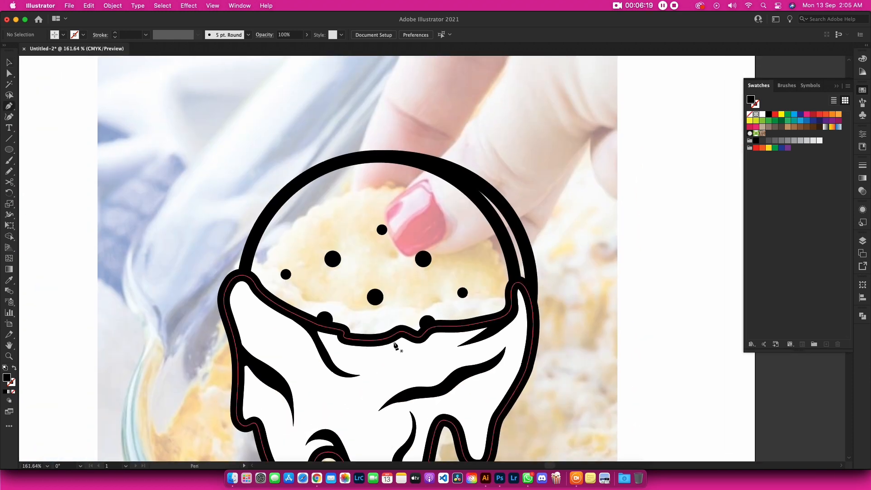
{"action": "left_click_drag", "start_coordinate": [497, 224], "coordinate": [601, 240]}
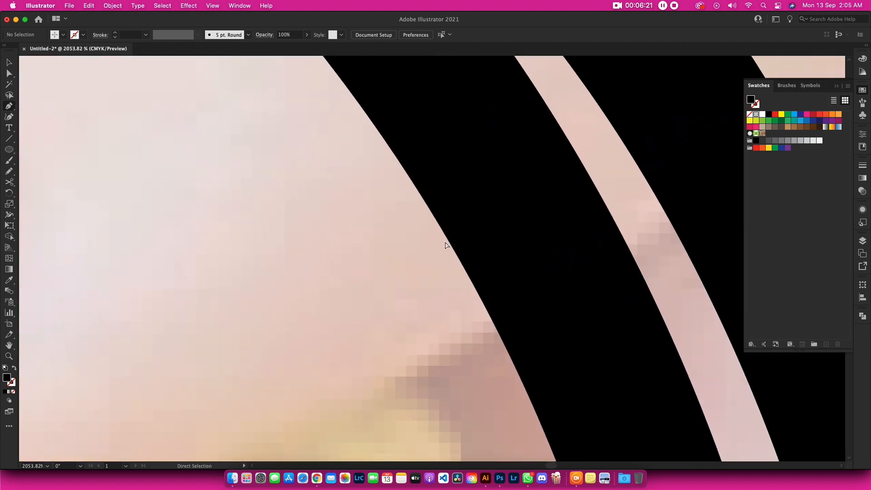
{"action": "key", "text": "super+0"}
{"action": "left_click_drag", "start_coordinate": [447, 245], "coordinate": [479, 238]}
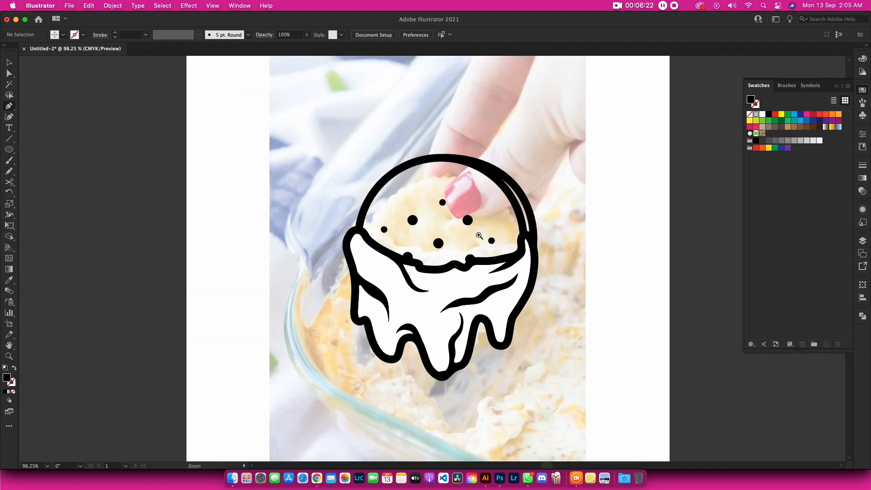
{"action": "left_click", "coordinate": [858, 241]}
{"action": "left_click", "coordinate": [751, 260]}
{"action": "key", "text": "v"}
{"action": "scroll", "coordinate": [581, 216], "scroll_direction": "right", "scroll_amount": 2}
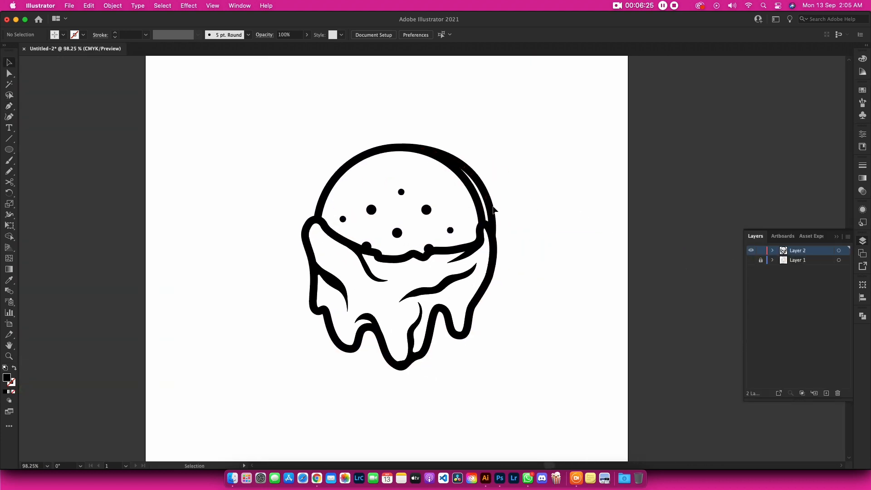
Reshape the dip outline's right side so it bulges slightly outwards beyond the cracker's edge, and deselect it.
{"action": "left_click", "coordinate": [485, 242]}
{"action": "key", "text": "a"}
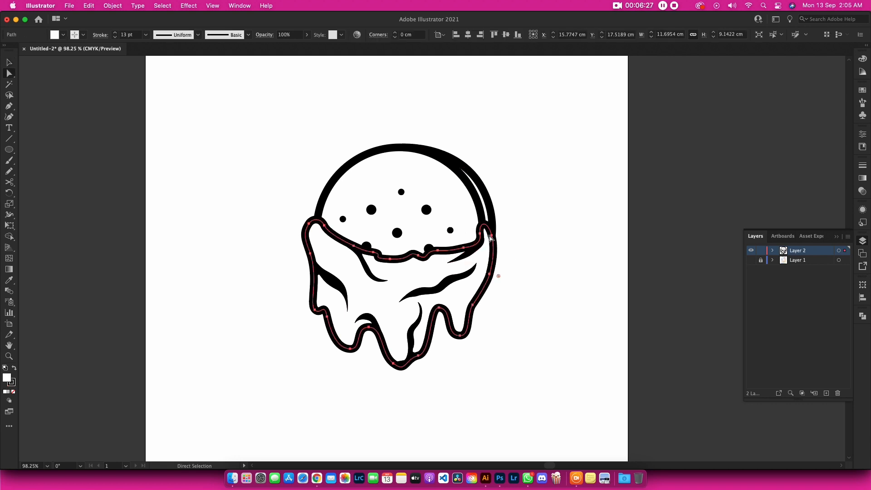
{"action": "left_click_drag", "start_coordinate": [492, 236], "coordinate": [497, 242]}
{"action": "key", "text": "v"}
{"action": "left_click", "coordinate": [502, 196]}
{"action": "key", "text": "space"}
{"action": "left_click_drag", "start_coordinate": [511, 189], "coordinate": [514, 185]}
{"action": "scroll", "coordinate": [526, 254], "scroll_direction": "up", "scroll_amount": 2}
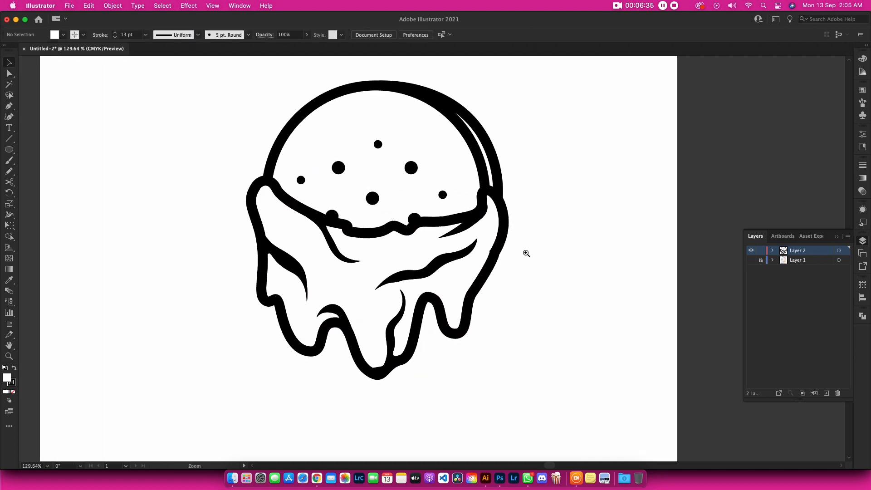
Draw a small closed oval drop with the Pen tool just below the right drip, about 0.8 by 1.2 cm.
{"action": "key", "text": "p"}
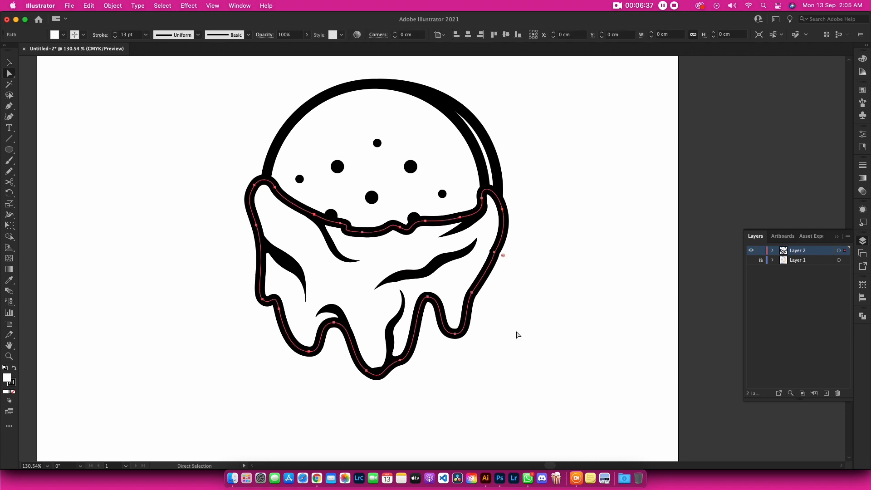
{"action": "left_click_drag", "start_coordinate": [465, 331], "coordinate": [497, 300]}
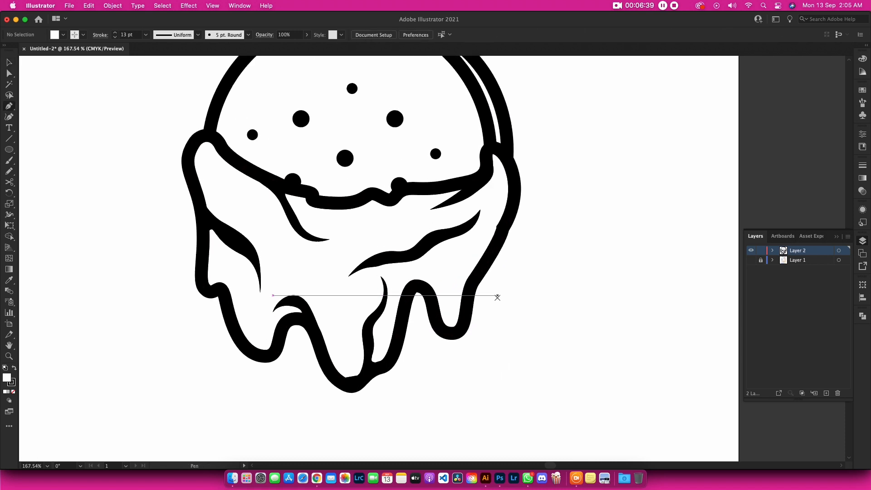
{"action": "key", "text": "space"}
{"action": "left_click_drag", "start_coordinate": [446, 350], "coordinate": [480, 307]}
{"action": "left_click", "coordinate": [452, 274]}
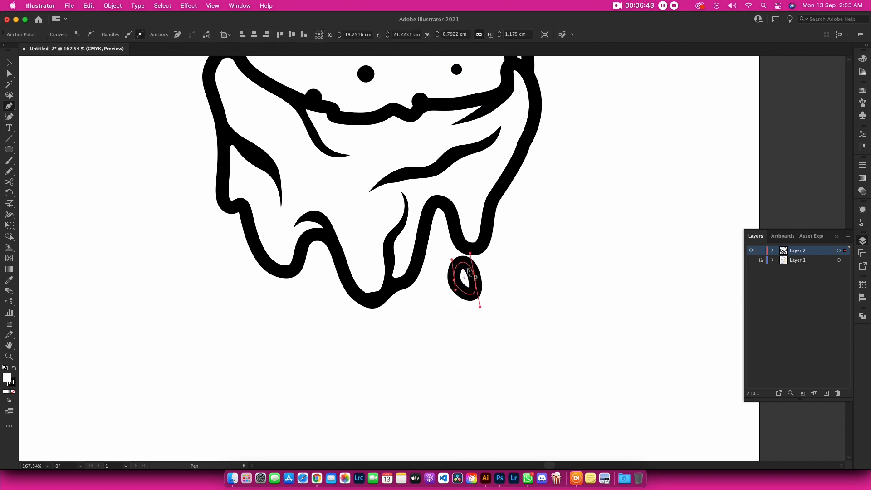
{"action": "key", "text": "shift+w"}
{"action": "key", "text": "v"}
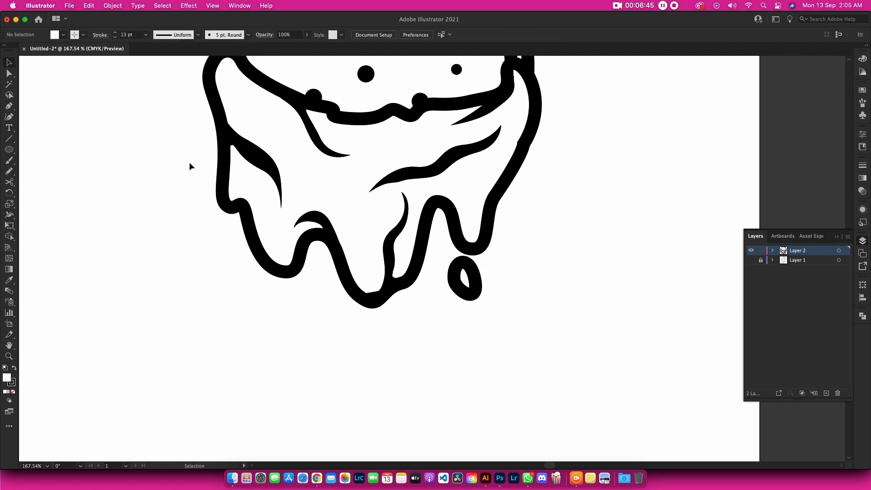
Vary the drop's outline thickness with the Width tool and rotate the drop to tilt the other way.
{"action": "left_click", "coordinate": [459, 281]}
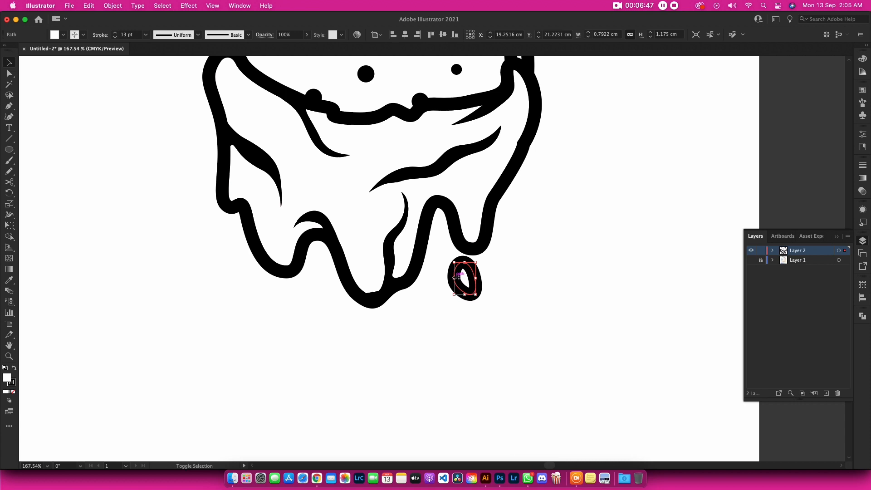
{"action": "key", "text": "shift+w"}
{"action": "mouse_move", "coordinate": [475, 268]}
{"action": "left_mouse_down"}
{"action": "mouse_move", "coordinate": [500, 258]}
{"action": "mouse_move", "coordinate": [480, 282]}
{"action": "mouse_move", "coordinate": [503, 286]}
{"action": "mouse_move", "coordinate": [468, 290]}
{"action": "left_mouse_up"}
{"action": "key", "text": "r"}
{"action": "left_click", "coordinate": [507, 279]}
Place a copy of the drop on the left part of the dip's upper edge and rotate it to follow the edge.
{"action": "left_click_drag", "start_coordinate": [507, 280], "coordinate": [252, 164]}
{"action": "key", "text": "r"}
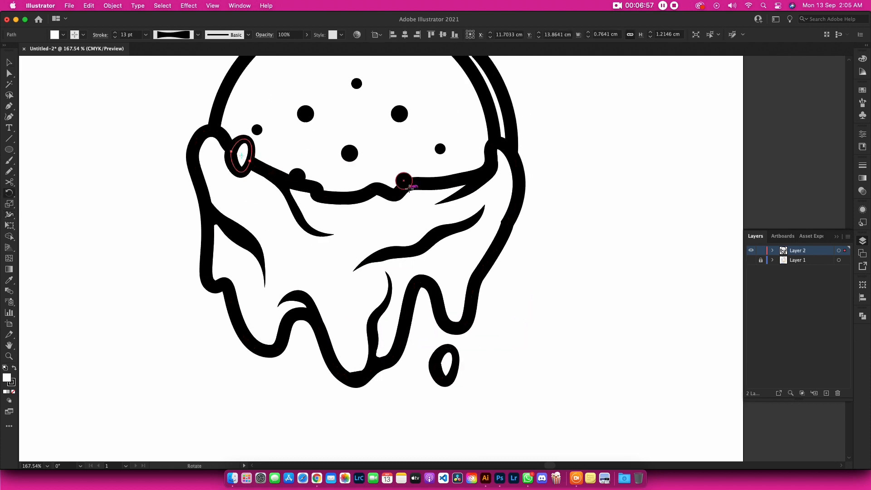
{"action": "left_click_drag", "start_coordinate": [405, 186], "coordinate": [369, 109]}
{"action": "key", "text": "v"}
{"action": "left_click", "coordinate": [419, 156]}
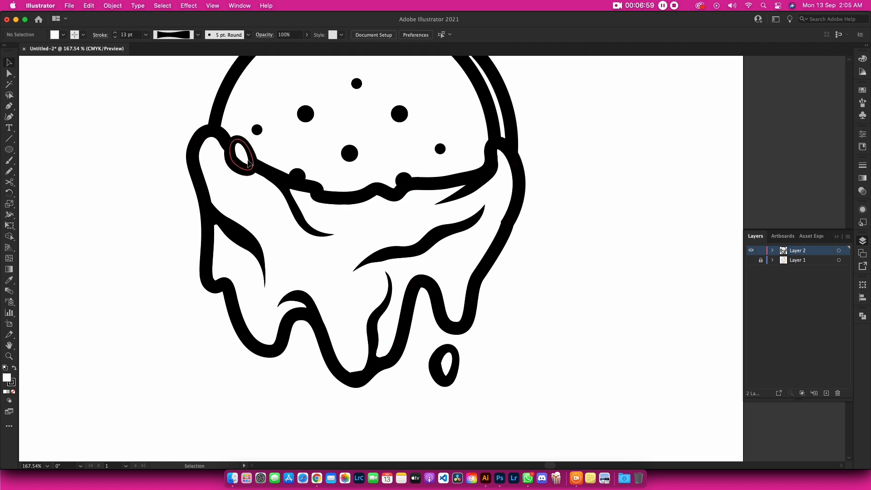
Place a copy of the drop on the wavy crease in the dip's right half and rotate it along the crease.
{"action": "left_click_drag", "start_coordinate": [248, 165], "coordinate": [399, 154]}
{"action": "key", "text": "r"}
{"action": "key", "text": "v"}
Place a copy of the drop on the left drip's outer edge, rotate it to follow the outline and nudge it left.
{"action": "left_click_drag", "start_coordinate": [327, 279], "coordinate": [257, 317]}
{"action": "left_click", "coordinate": [589, 272]}
{"action": "left_click", "coordinate": [410, 243]}
{"action": "key", "text": "r"}
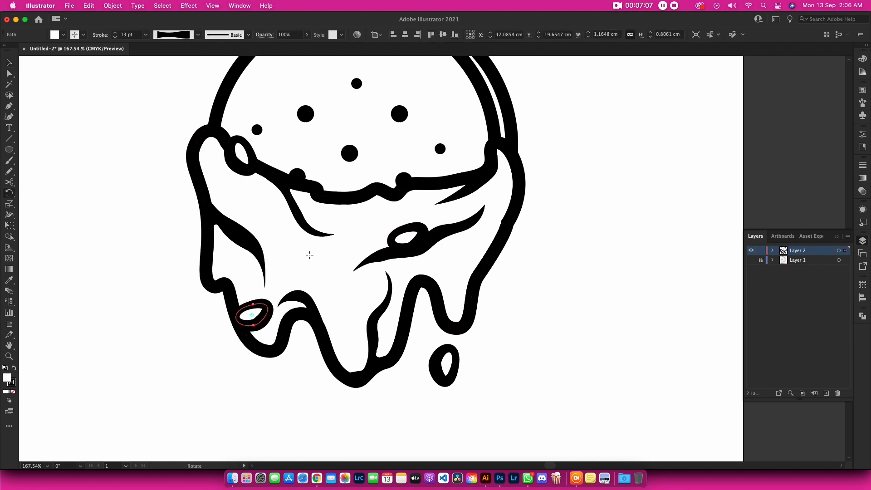
{"action": "left_click_drag", "start_coordinate": [308, 251], "coordinate": [199, 232]}
{"action": "key", "text": "v"}
{"action": "left_click_drag", "start_coordinate": [251, 315], "coordinate": [243, 317]}
{"action": "scroll", "coordinate": [568, 290], "scroll_direction": "up", "scroll_amount": 4}
Place another copy of the drop on the dip's upper right corner beside the cracker's edge and deselect it.
{"action": "left_click_drag", "start_coordinate": [240, 349], "coordinate": [564, 226]}
{"action": "left_click", "coordinate": [556, 162]}
{"action": "left_click_drag", "start_coordinate": [583, 180], "coordinate": [599, 145]}
Select the whole illustration, rotate it about 3.3° counterclockwise and deselect it.
{"action": "key", "text": "ctrl+a"}
{"action": "key", "text": "r"}
{"action": "left_click_drag", "start_coordinate": [596, 132], "coordinate": [598, 134]}
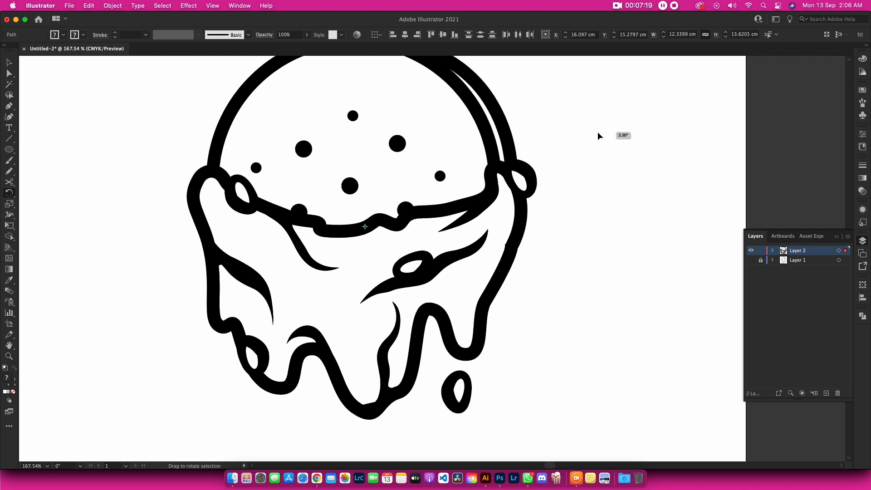
{"action": "key", "text": "v"}
{"action": "left_click", "coordinate": [597, 159]}
{"action": "left_click_drag", "start_coordinate": [596, 166], "coordinate": [637, 252]}
{"action": "left_click_drag", "start_coordinate": [544, 149], "coordinate": [452, 216]}
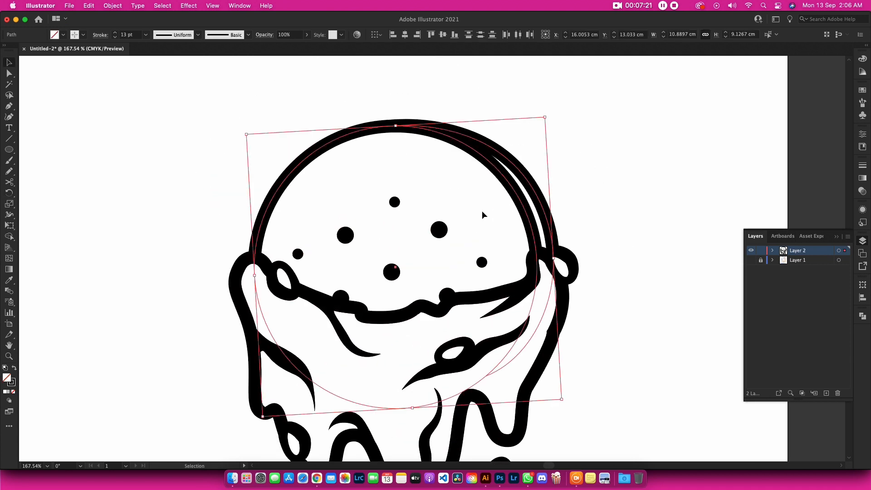
{"action": "left_click", "coordinate": [642, 186]}
Draw a closed crescent shadow inside the cracker's right edge with the Pen tool, about 1.3 by 4.4 cm, filled black without a stroke.
{"action": "key", "text": "p"}
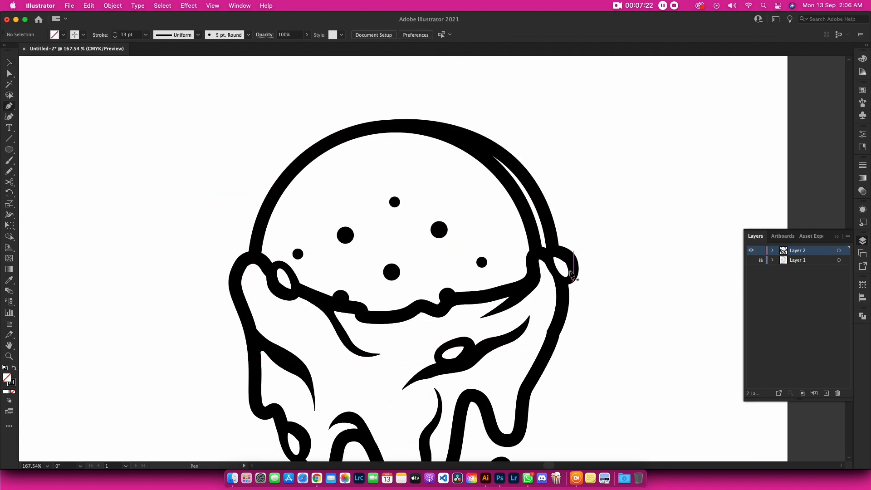
{"action": "left_click", "coordinate": [525, 284]}
{"action": "key", "text": "super+z"}
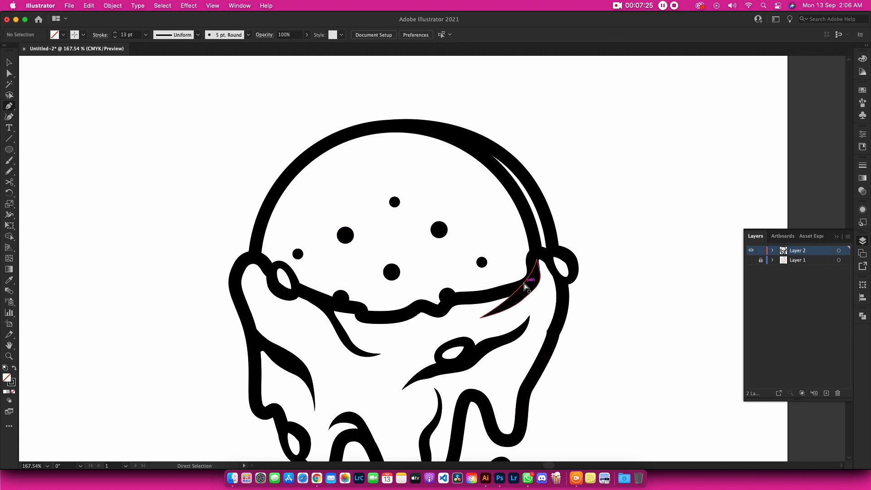
{"action": "left_click", "coordinate": [517, 284]}
{"action": "left_click_drag", "start_coordinate": [505, 213], "coordinate": [486, 179]}
{"action": "left_click", "coordinate": [482, 177]}
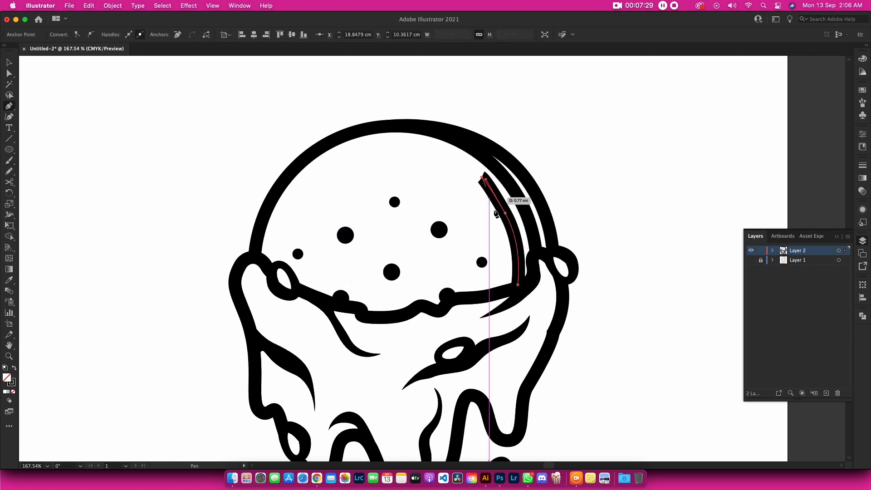
{"action": "left_click_drag", "start_coordinate": [508, 247], "coordinate": [530, 265]}
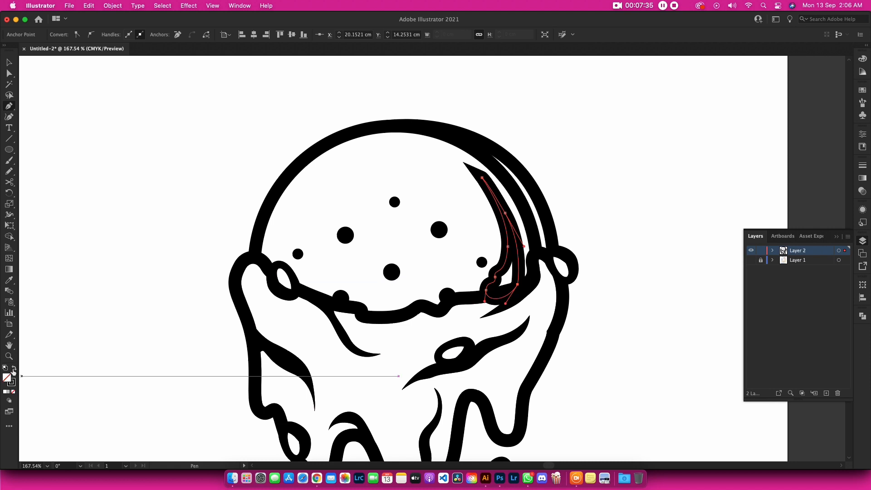
{"action": "left_click", "coordinate": [14, 369]}
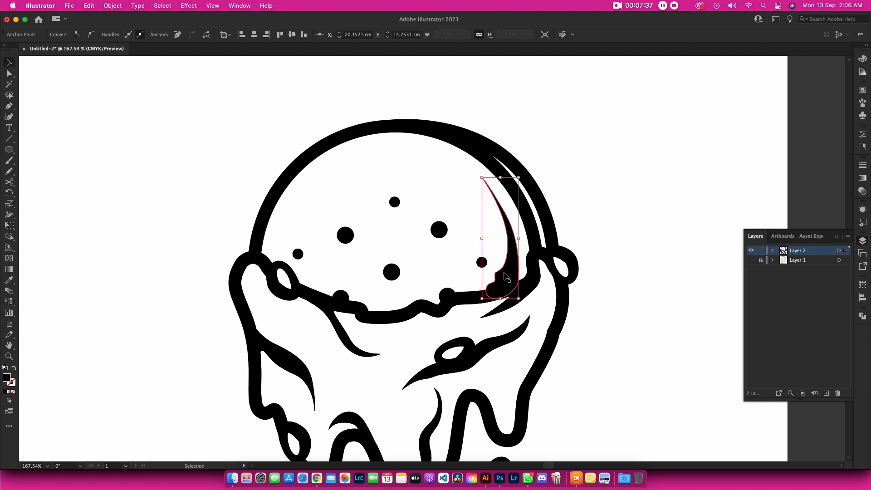
{"action": "key", "text": "v"}
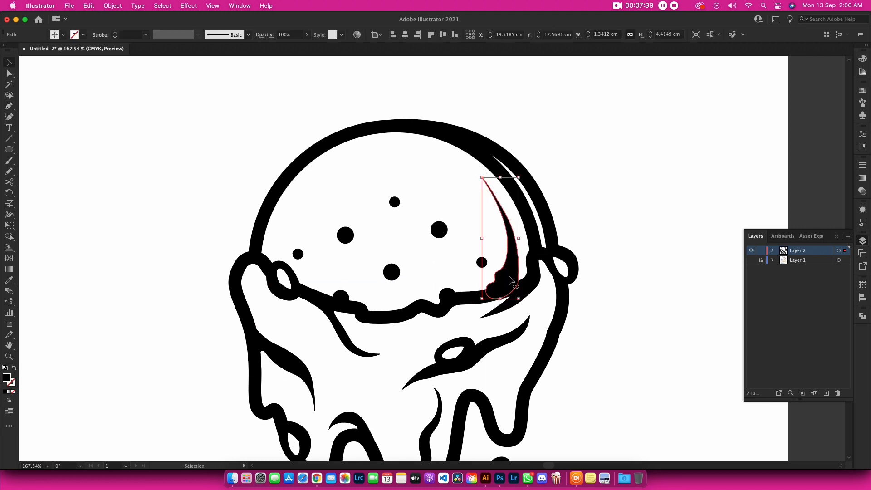
Place a mirrored copy of the crescent shadow inside the cracker's left edge and deselect it.
{"action": "key", "text": "super+x"}
{"action": "key", "text": "super+f"}
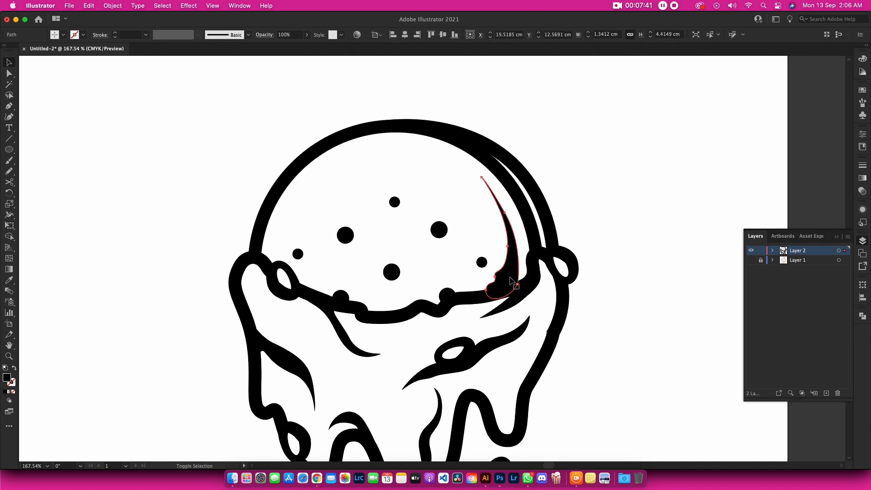
{"action": "left_click", "coordinate": [562, 154]}
{"action": "left_click_drag", "start_coordinate": [505, 285], "coordinate": [286, 289]}
{"action": "key", "text": "o"}
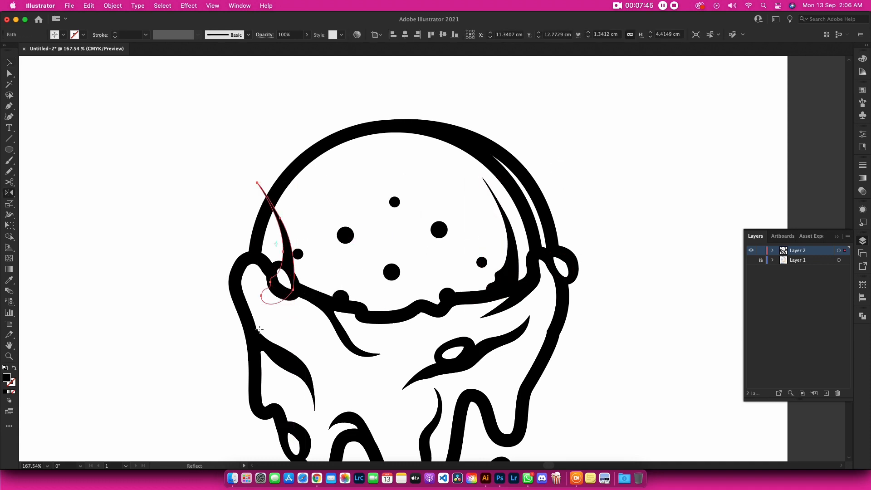
{"action": "left_click_drag", "start_coordinate": [234, 304], "coordinate": [340, 247]}
{"action": "key", "text": "v"}
{"action": "left_click_drag", "start_coordinate": [270, 243], "coordinate": [282, 238]}
{"action": "left_click", "coordinate": [583, 176]}
{"action": "mouse_move", "coordinate": [580, 178]}
{"action": "left_mouse_down"}
{"action": "mouse_move", "coordinate": [585, 233]}
{"action": "mouse_move", "coordinate": [589, 167]}
{"action": "left_mouse_up"}
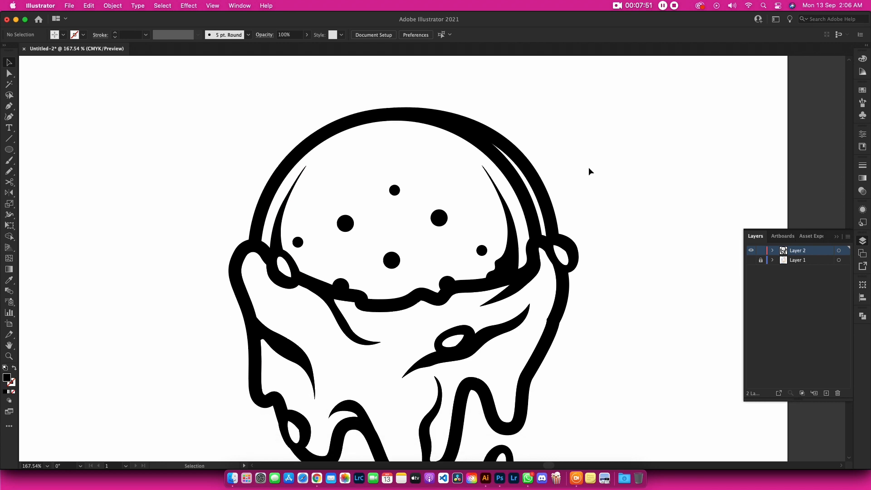
{"action": "key", "text": "p"}
{"action": "scroll", "coordinate": [563, 157], "scroll_direction": "up", "scroll_amount": 1}
{"action": "scroll", "coordinate": [491, 333], "scroll_direction": "down", "scroll_amount": 5}
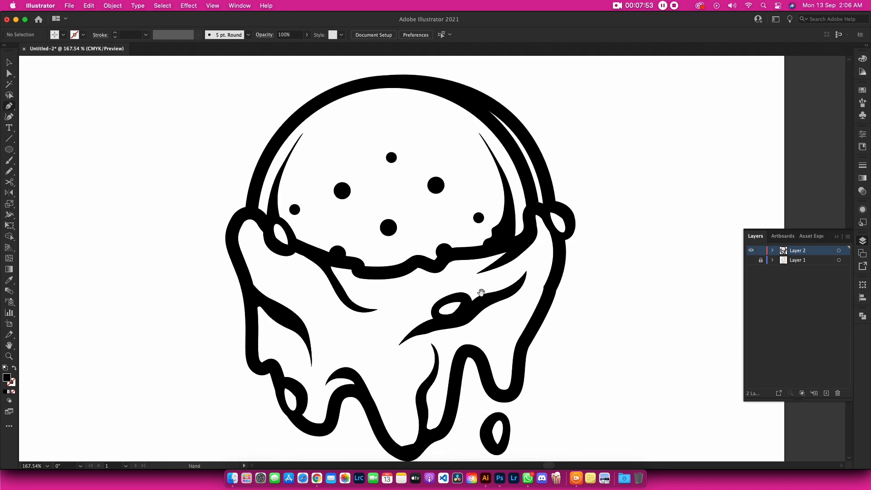
{"action": "scroll", "coordinate": [469, 353], "scroll_direction": "up", "scroll_amount": 4}
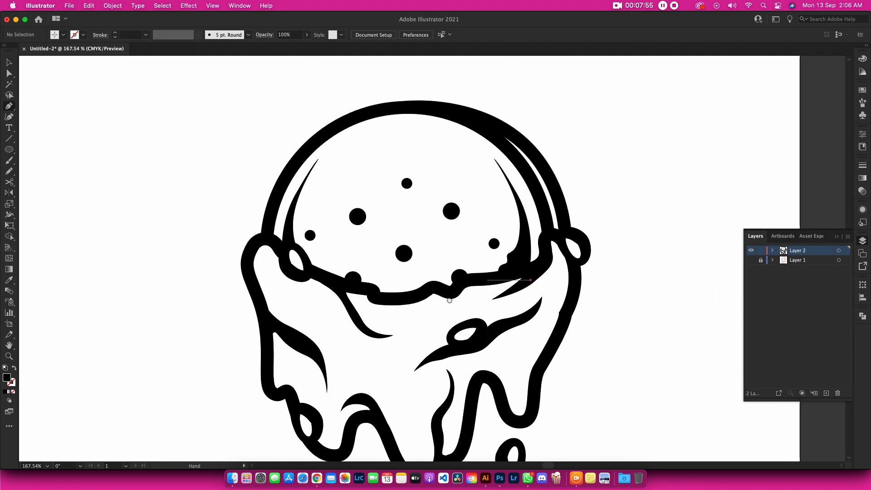
{"action": "scroll", "coordinate": [485, 318], "scroll_direction": "down", "scroll_amount": 4}
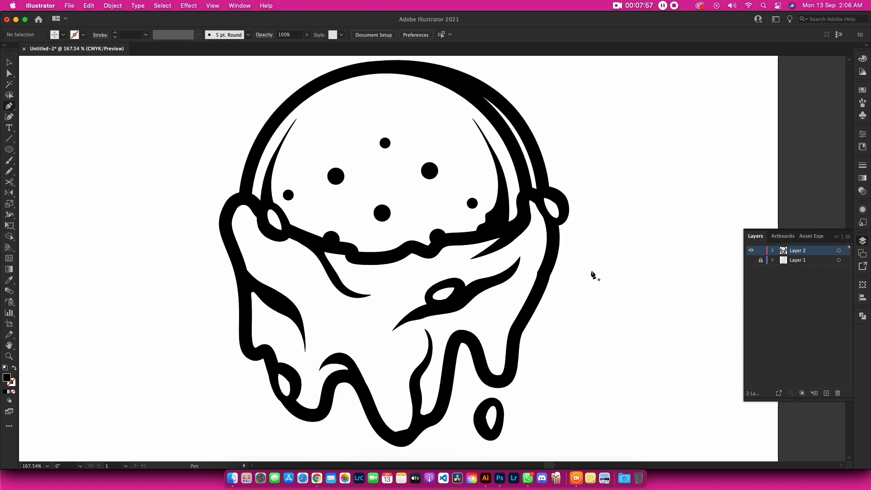
Select all the illustration's artwork, group it into one object and deselect it.
{"action": "key", "text": "v"}
{"action": "key", "text": "super+a"}
{"action": "scroll", "coordinate": [595, 218], "scroll_direction": "up", "scroll_amount": 1}
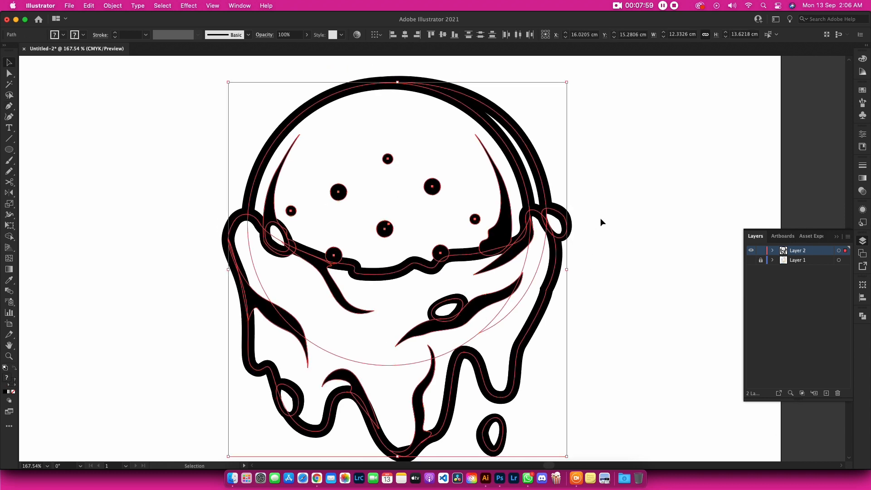
{"action": "key", "text": "a"}
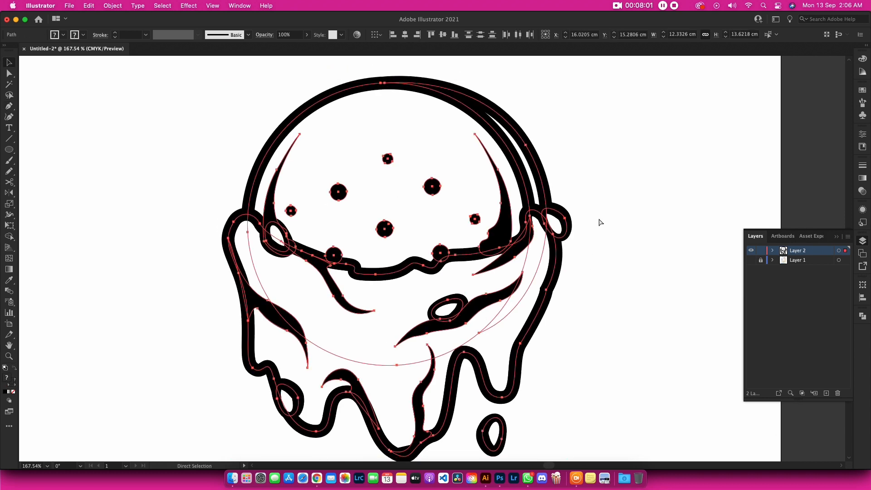
{"action": "key", "text": "super+g"}
{"action": "key", "text": "v"}
{"action": "right_click", "coordinate": [595, 176]}
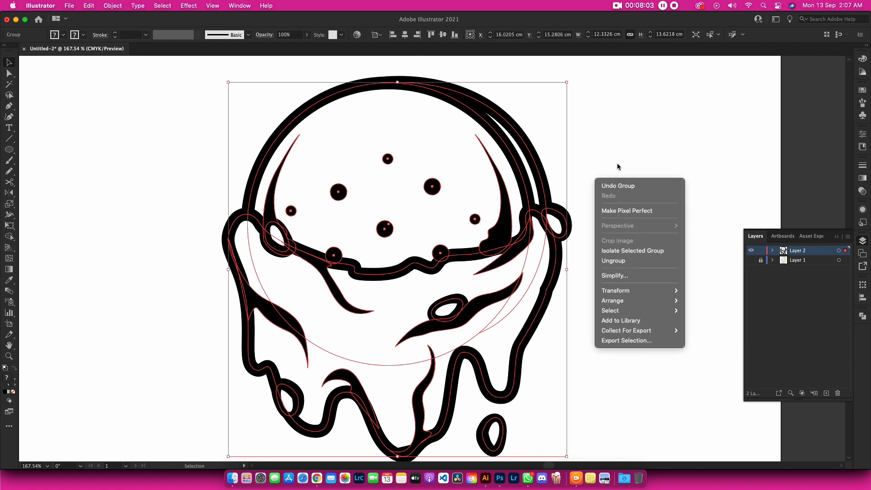
{"action": "key", "text": "Escape"}
{"action": "key", "text": "super+z"}
{"action": "right_click", "coordinate": [565, 137]}
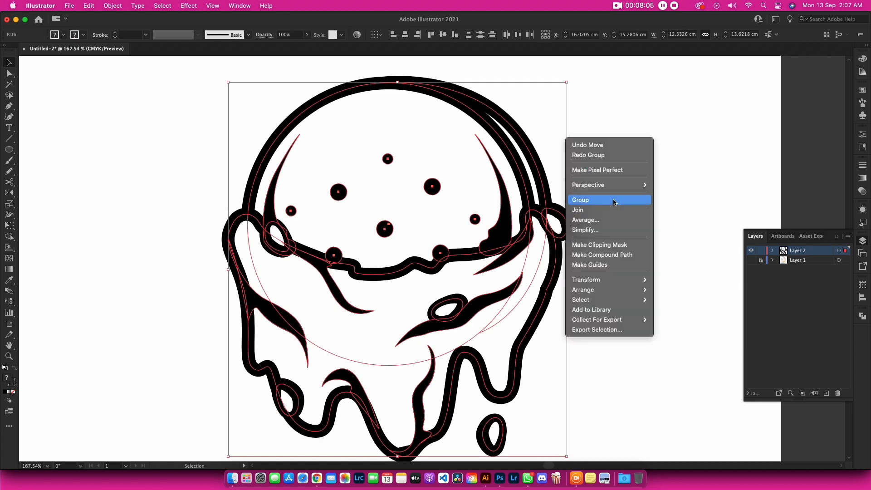
{"action": "left_click", "coordinate": [613, 201]}
{"action": "left_click", "coordinate": [613, 206]}
{"action": "key", "text": "super+0"}
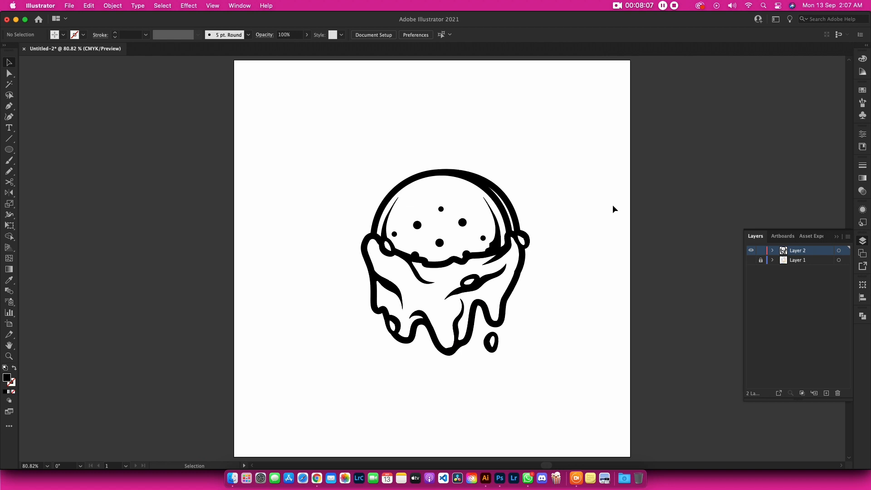
{"action": "key", "text": "a"}
{"action": "left_click_drag", "start_coordinate": [488, 198], "coordinate": [486, 199]}
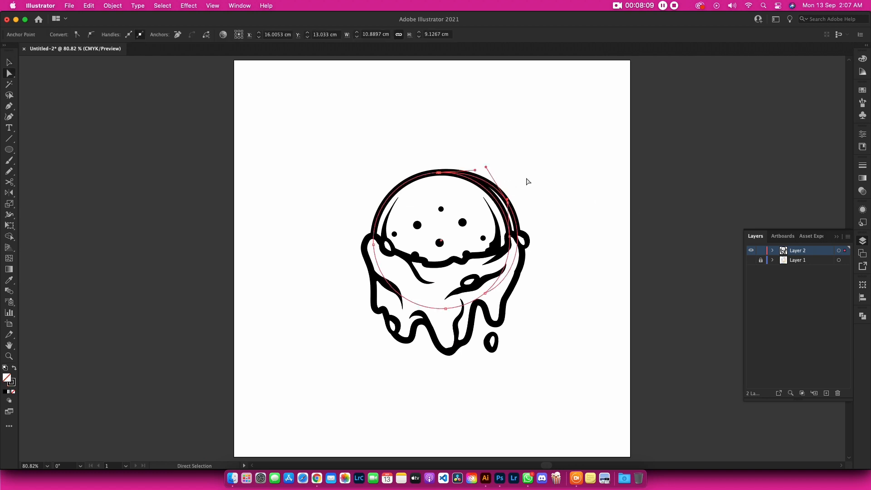
{"action": "left_click", "coordinate": [528, 182]}
{"action": "scroll", "coordinate": [513, 210], "scroll_direction": "right", "scroll_amount": 3}
{"action": "key", "text": "l"}
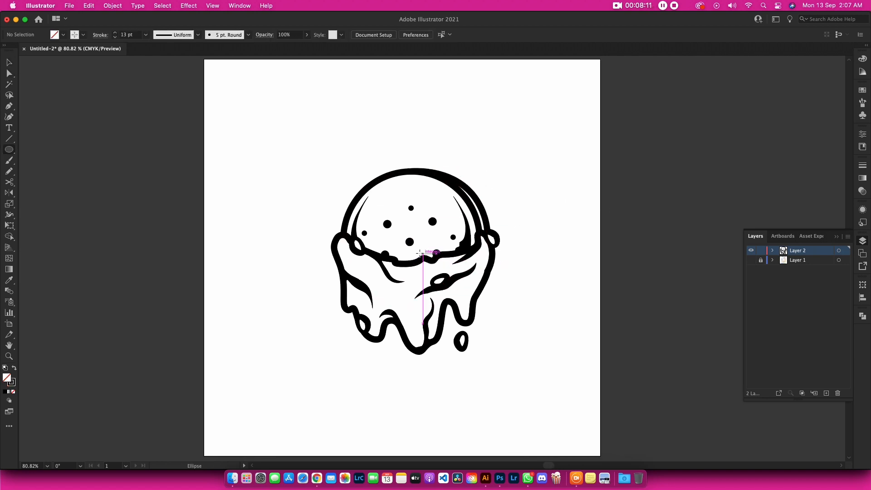
{"action": "left_click_drag", "start_coordinate": [418, 253], "coordinate": [486, 293]}
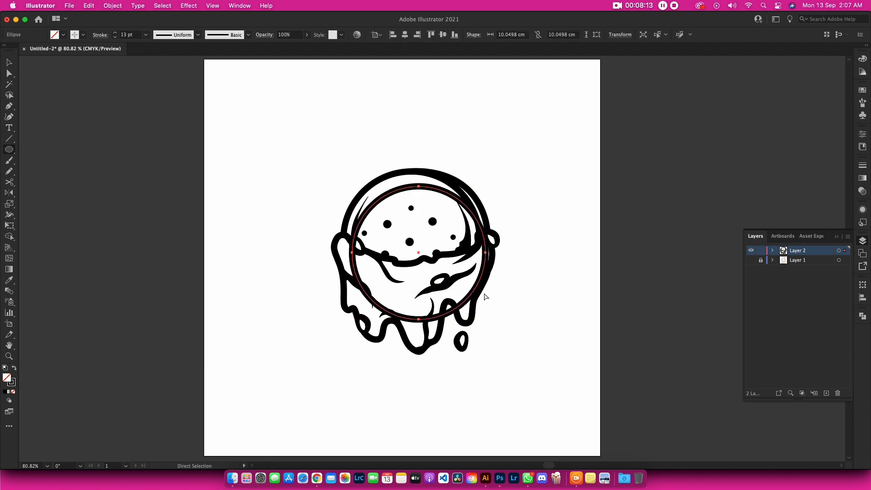
{"action": "key", "text": "super+z"}
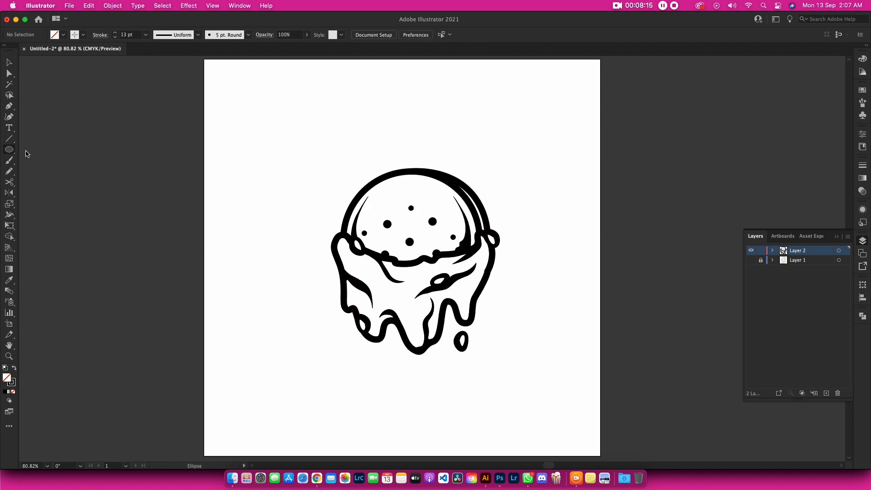
Draw an unfilled square about 11.2 cm wide over the illustration with a 13 pt stroke and centre it on the artboard both ways.
{"action": "left_click_drag", "start_coordinate": [9, 148], "coordinate": [43, 152]}
{"action": "left_click_drag", "start_coordinate": [368, 196], "coordinate": [518, 341]}
{"action": "key", "text": "v"}
{"action": "left_click", "coordinate": [405, 35]}
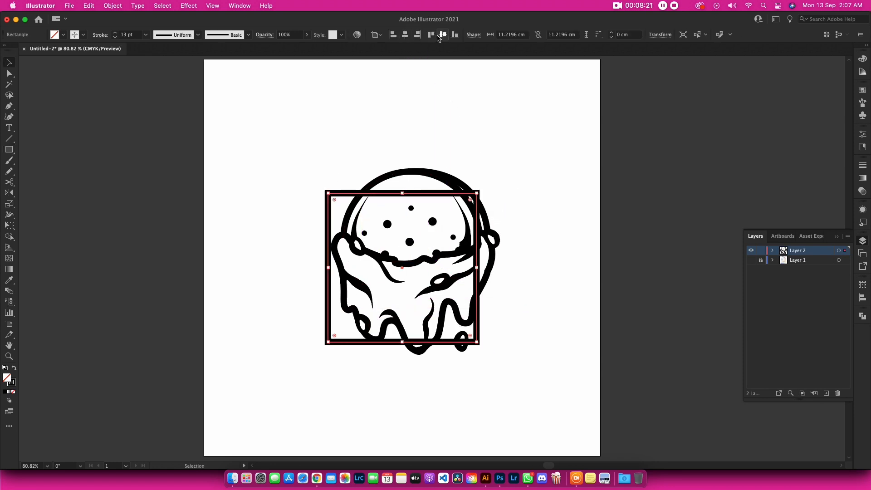
{"action": "left_click", "coordinate": [443, 35]}
{"action": "left_click", "coordinate": [491, 140]}
Centre the grouped illustration horizontally and vertically on the artboard and deselect it.
{"action": "left_click", "coordinate": [439, 174]}
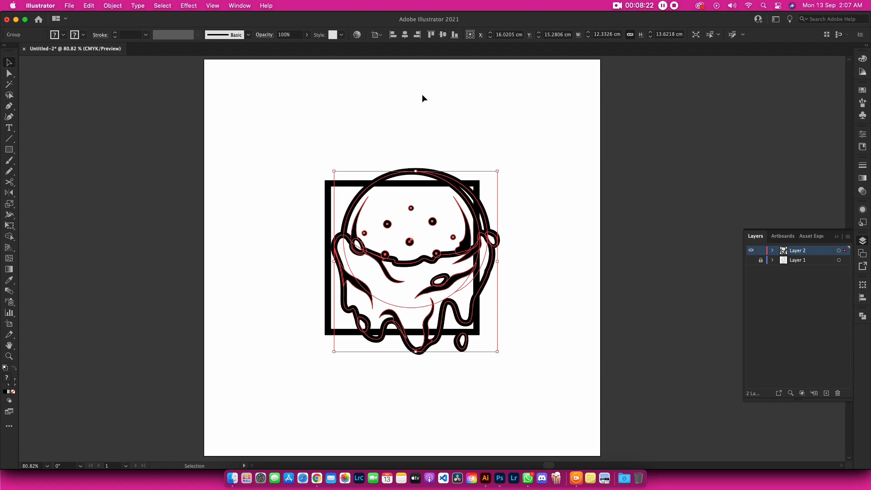
{"action": "left_click", "coordinate": [405, 35]}
{"action": "left_click", "coordinate": [443, 35]}
{"action": "left_click", "coordinate": [519, 152]}
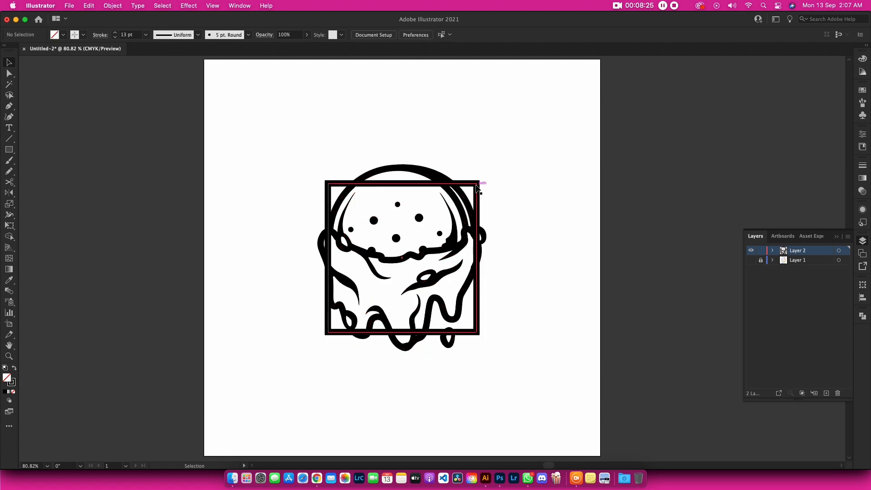
Send the square frame backward behind the grouped illustration and deselect it.
{"action": "left_click", "coordinate": [476, 186]}
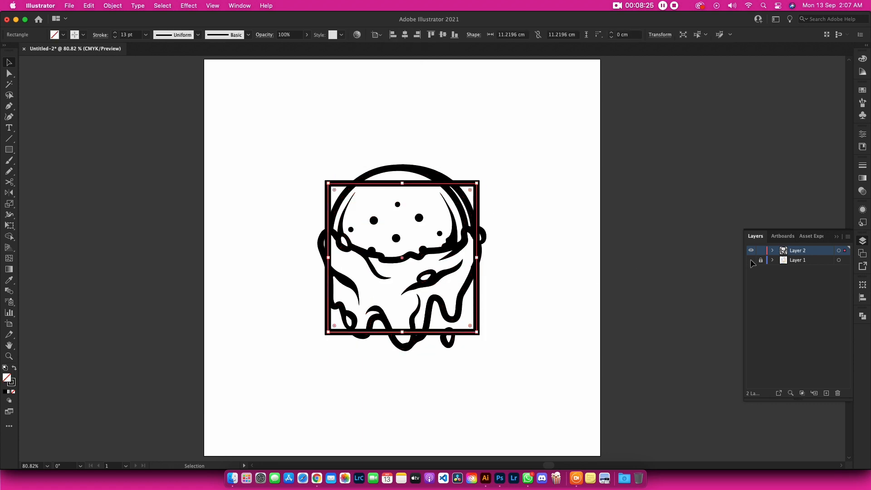
{"action": "right_click", "coordinate": [506, 216]}
{"action": "mouse_move", "coordinate": [552, 392]}
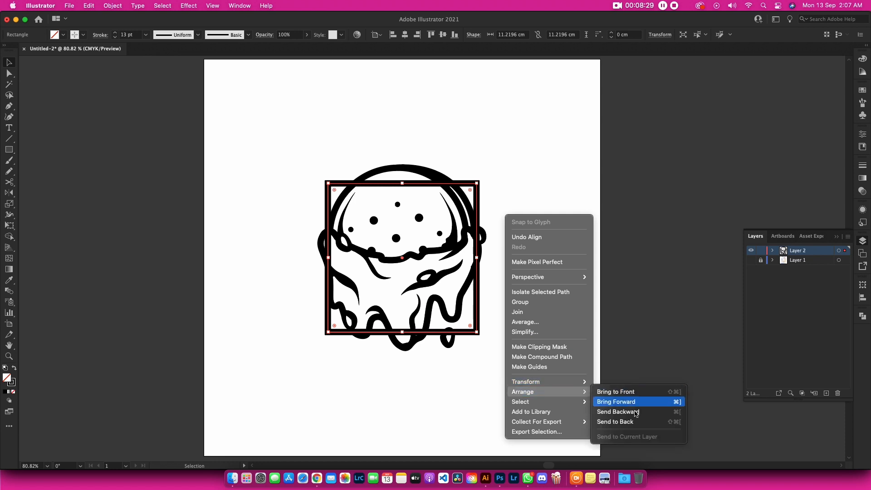
{"action": "left_click", "coordinate": [636, 413]}
{"action": "left_click", "coordinate": [500, 183]}
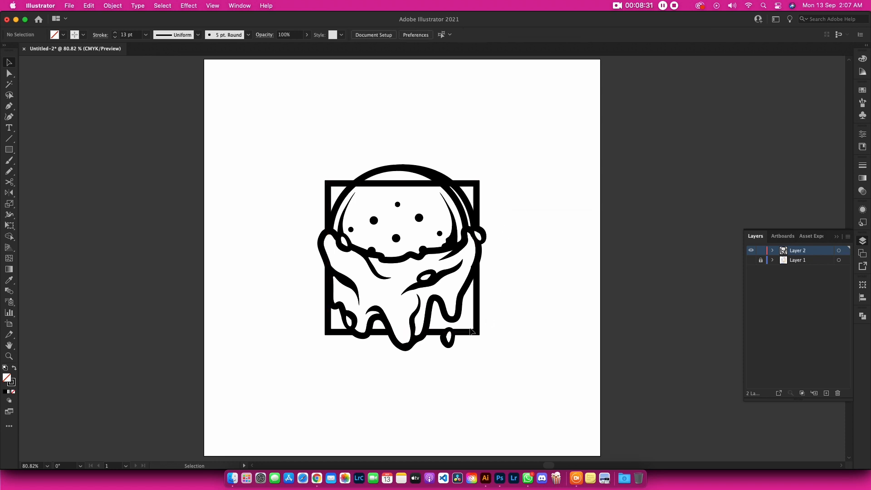
Round all four corners of the square frame to a radius of about 1.1 cm and deselect it.
{"action": "key", "text": "super+a"}
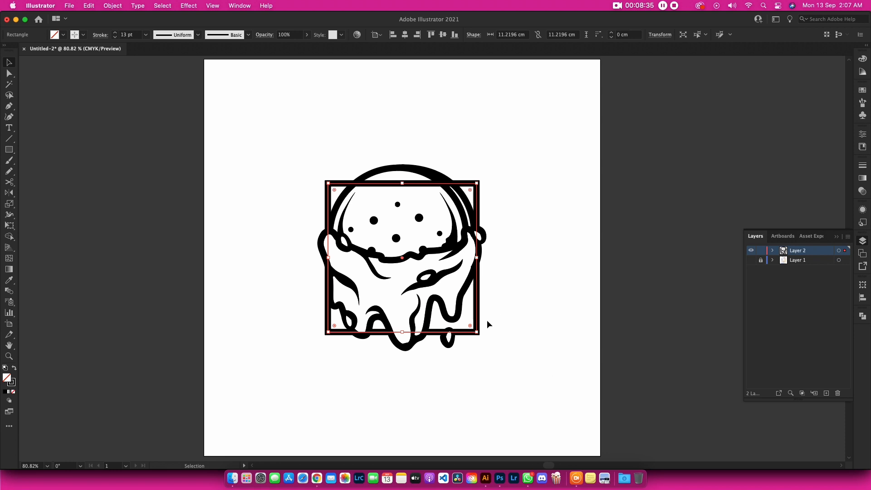
{"action": "key", "text": "a"}
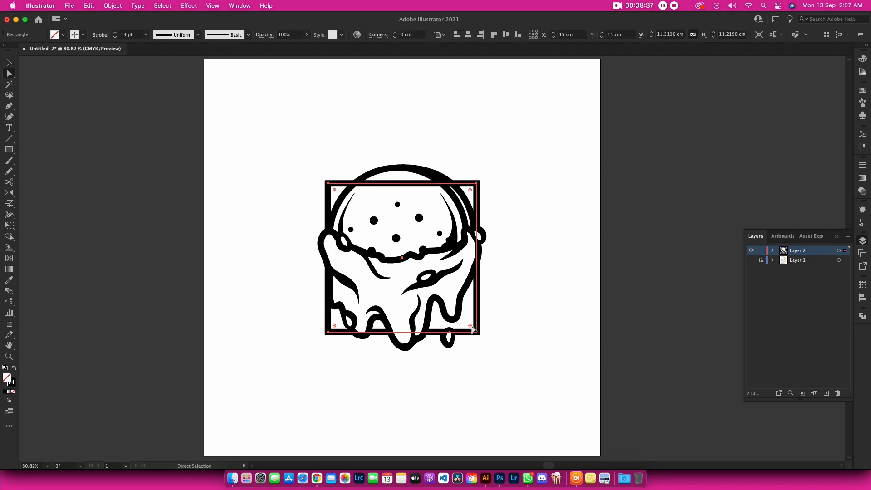
{"action": "left_click_drag", "start_coordinate": [473, 328], "coordinate": [465, 319]}
{"action": "key", "text": "v"}
{"action": "left_click", "coordinate": [561, 301]}
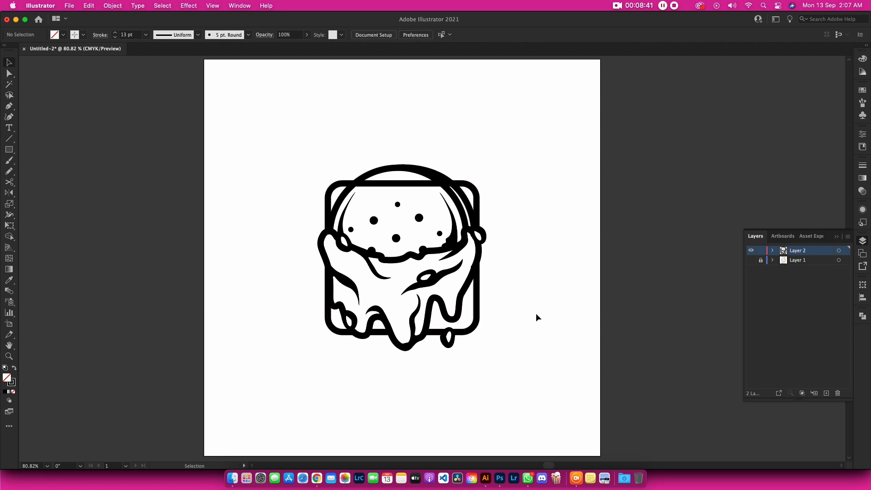
Nudge the rounded square frame upward until its upper edge sits just below the cracker's top outline, and deselect it.
{"action": "left_click_drag", "start_coordinate": [471, 333], "coordinate": [471, 336]}
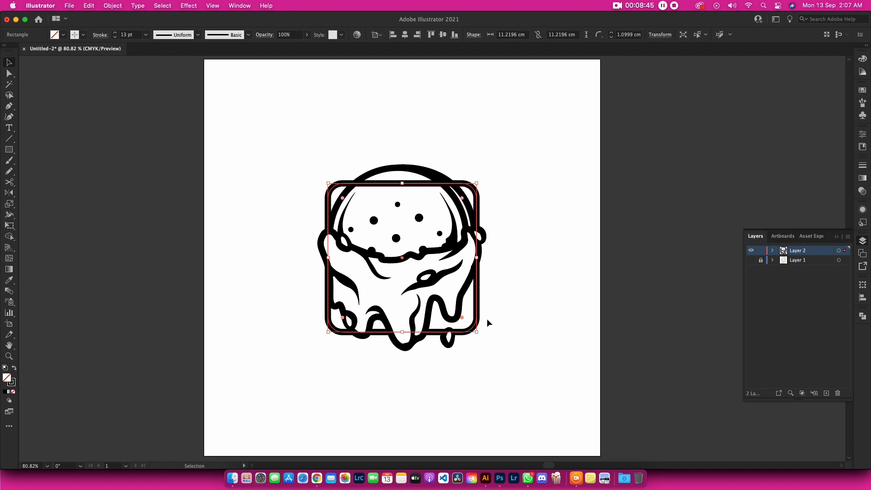
{"action": "key", "text": "Up"}
{"action": "key", "text": "Up"}
{"action": "key", "text": "Up"}
{"action": "key", "text": "Up"}
{"action": "key", "text": "Up"}
{"action": "key", "text": "Up"}
{"action": "key", "text": "Up"}
{"action": "key", "text": "Up"}
{"action": "key", "text": "Up"}
{"action": "key", "text": "Up"}
{"action": "key", "text": "Up"}
{"action": "key", "text": "Up"}
{"action": "key", "text": "Up"}
{"action": "key", "text": "Up"}
{"action": "key", "text": "Up"}
{"action": "key", "text": "Up"}
{"action": "key", "text": "Up"}
{"action": "key", "text": "Up"}
{"action": "key", "text": "Up"}
{"action": "key", "text": "Up"}
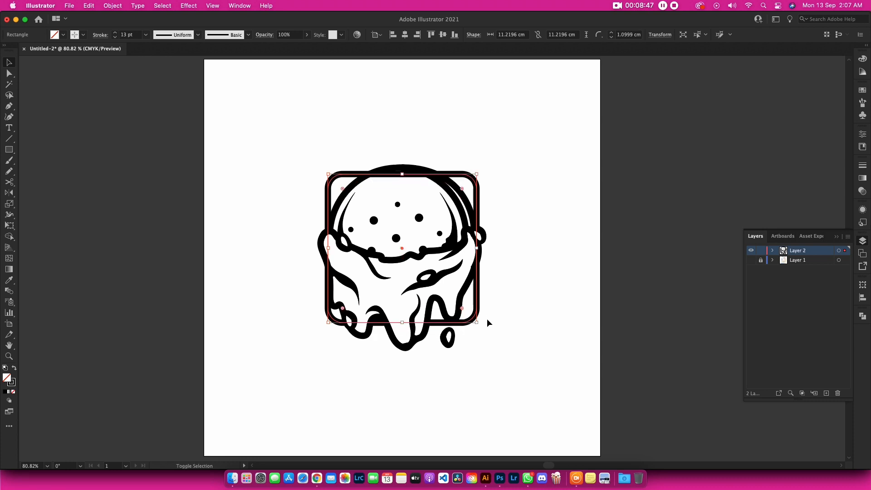
{"action": "left_click", "coordinate": [498, 289]}
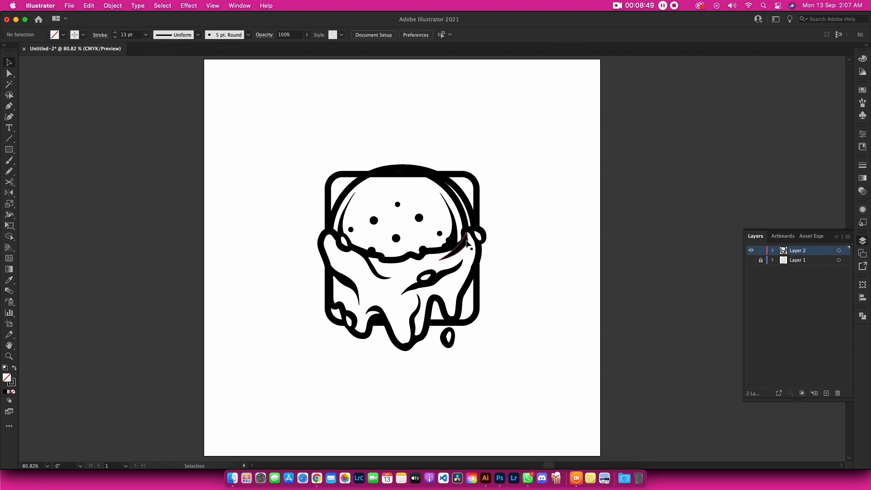
Isolate the illustration group and give the cracker's outer edge path the dip's white fill and black stroke with the Eyedropper.
{"action": "left_click", "coordinate": [469, 244]}
{"action": "left_click", "coordinate": [413, 177]}
{"action": "double_click", "coordinate": [422, 173]}
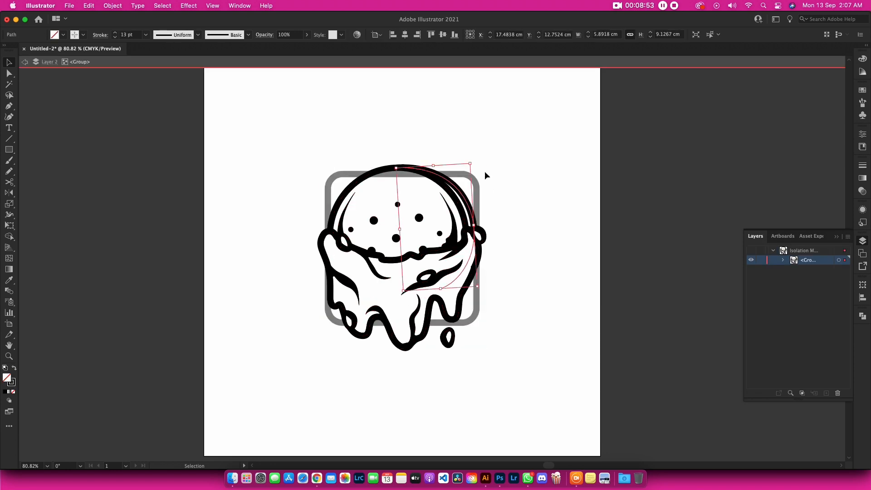
{"action": "key", "text": "i"}
{"action": "left_click", "coordinate": [454, 294]}
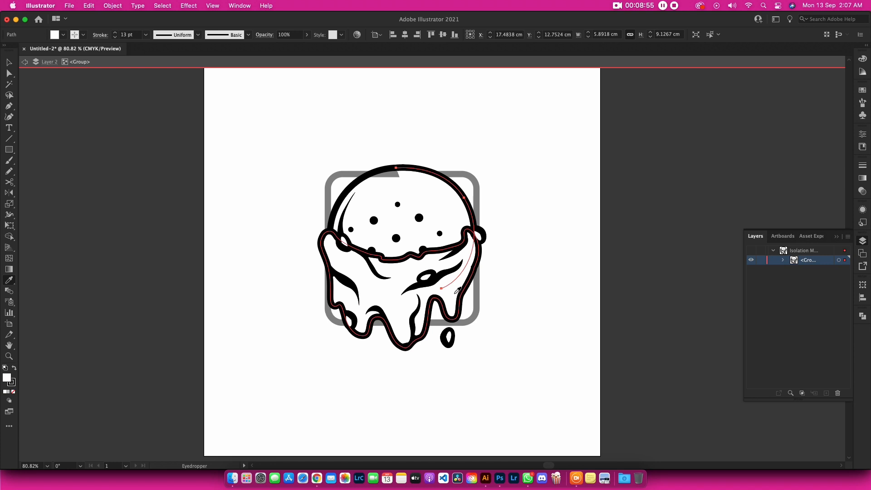
{"action": "key", "text": "v"}
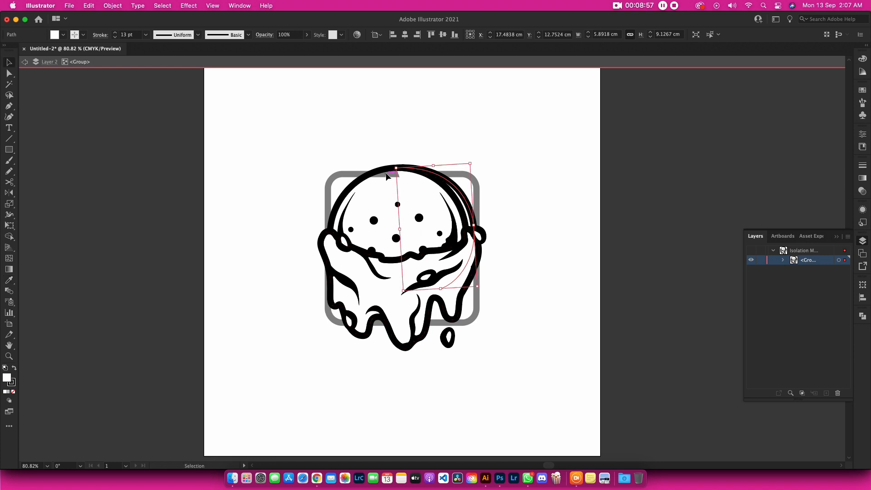
Give the cracker's front circle the same white fill and 13 pt black stroke by sampling the outer edge path.
{"action": "left_click", "coordinate": [384, 177]}
{"action": "key", "text": "i"}
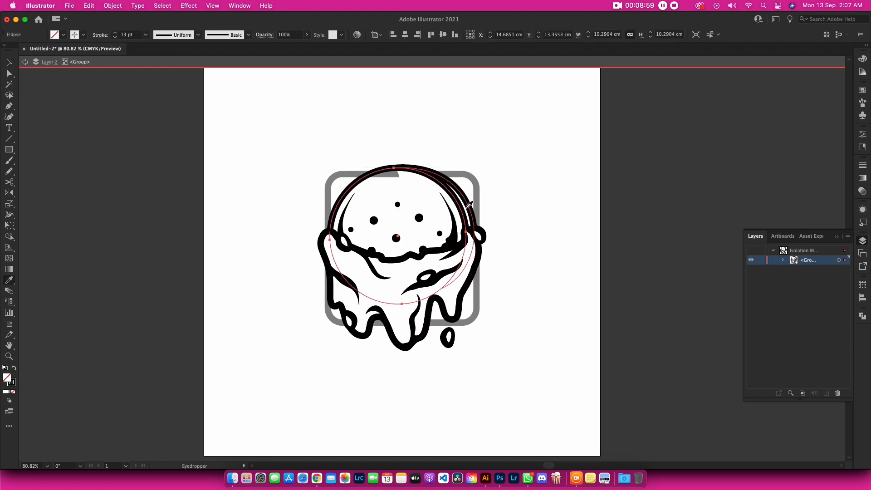
{"action": "left_click", "coordinate": [468, 207]}
{"action": "key", "text": "v"}
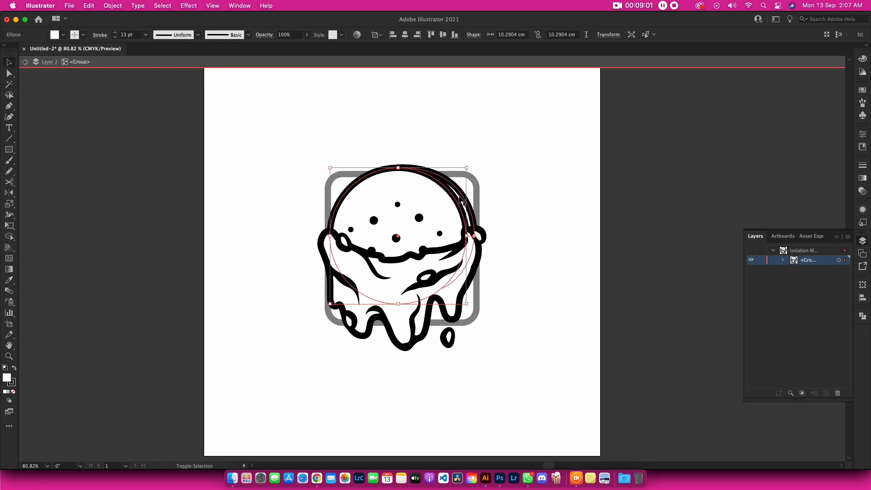
Send the cracker's circle and outer edge path to the back of the group and leave isolation mode.
{"action": "left_click", "coordinate": [459, 196], "text": "shift"}
{"action": "key", "text": "shift+super+bracketleft"}
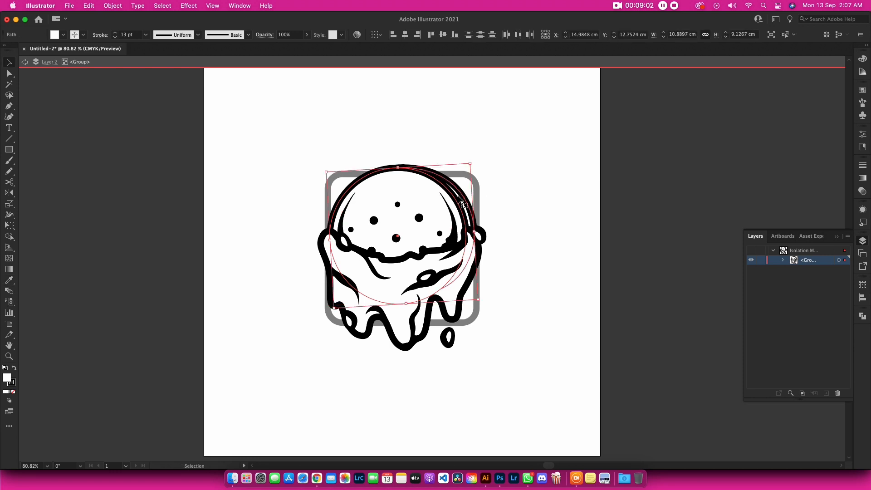
{"action": "double_click", "coordinate": [567, 163]}
Select the rounded square frame and enlarge it evenly from its centre to about 11.94 cm square.
{"action": "left_click_drag", "start_coordinate": [496, 271], "coordinate": [499, 273]}
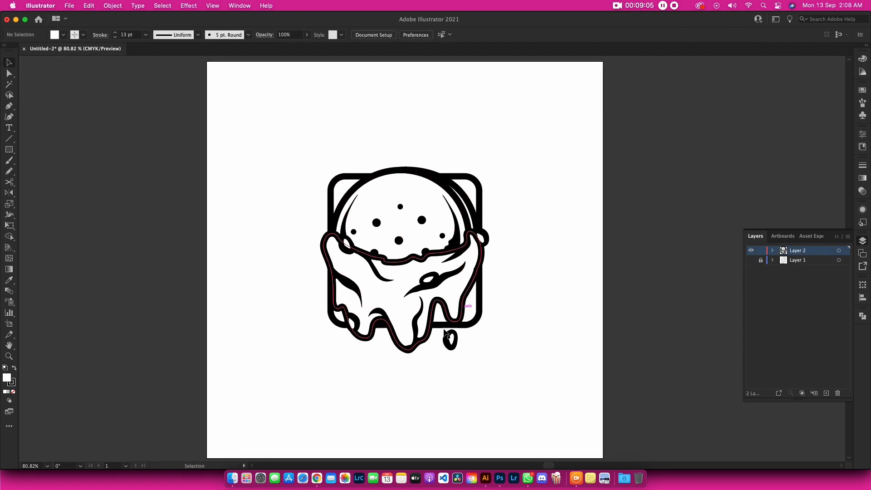
{"action": "left_click_drag", "start_coordinate": [420, 253], "coordinate": [492, 204]}
{"action": "left_click", "coordinate": [492, 199]}
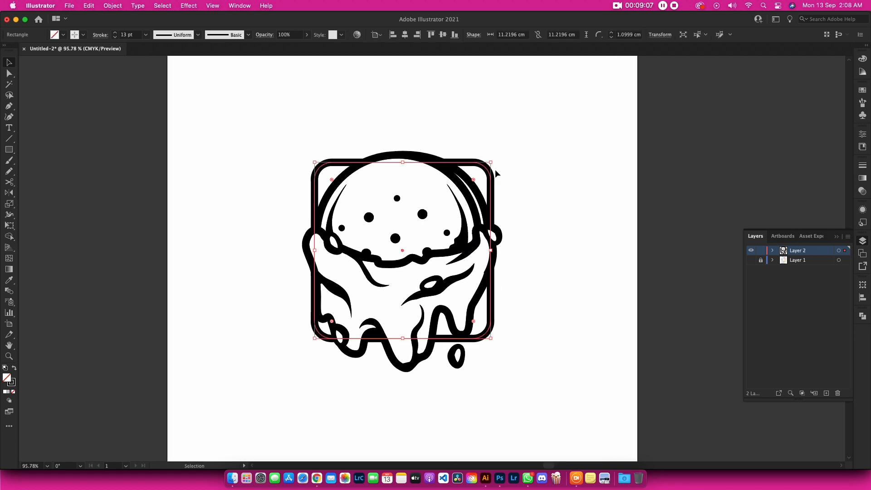
{"action": "left_click_drag", "start_coordinate": [492, 163], "coordinate": [509, 171]}
{"action": "left_click", "coordinate": [506, 182]}
{"action": "key", "text": "super+z"}
{"action": "key", "text": "v"}
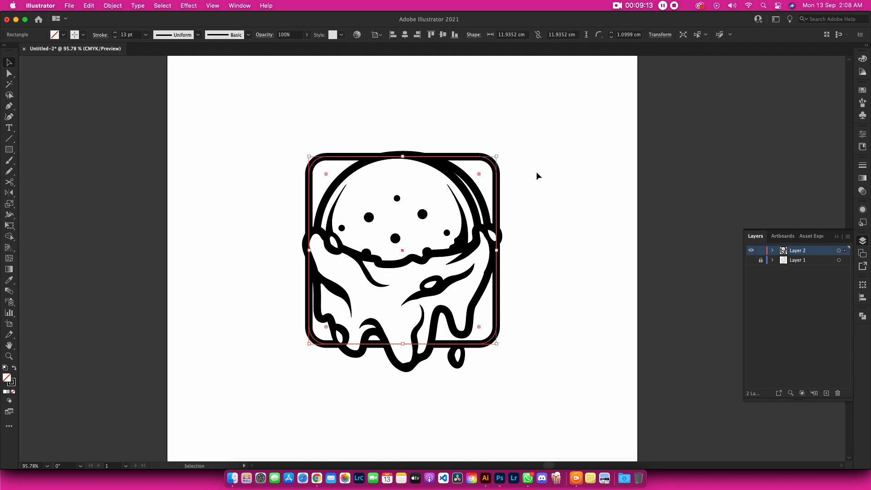
Offset the rounded square frame's path outward by 1 cm with mitered joins to add a second frame, and deselect it.
{"action": "left_click", "coordinate": [89, 6]}
{"action": "left_click", "coordinate": [112, 5]}
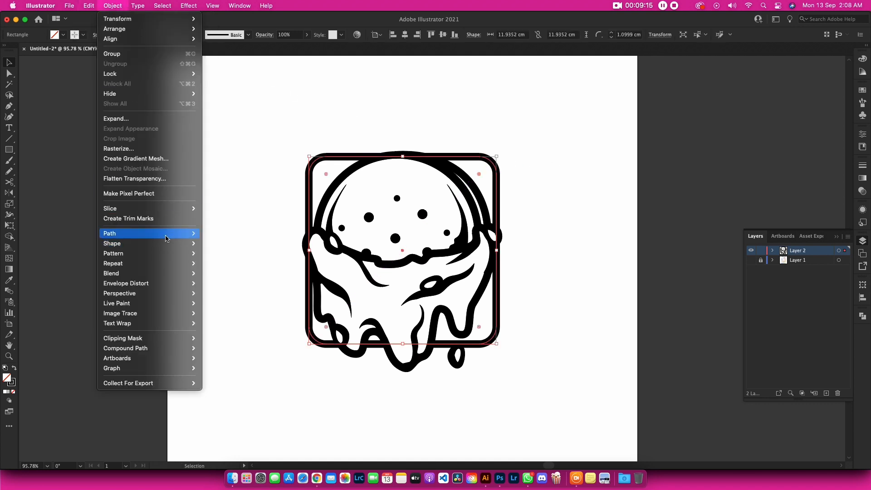
{"action": "mouse_move", "coordinate": [193, 233]}
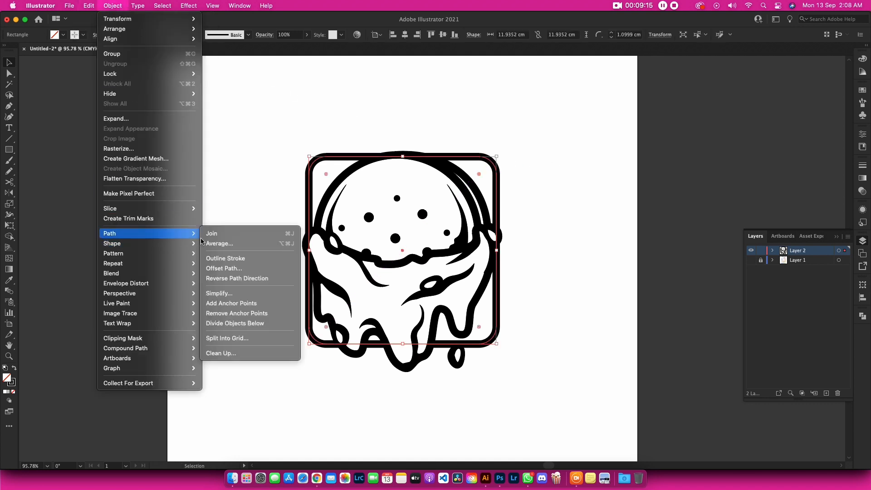
{"action": "left_click", "coordinate": [275, 268]}
{"action": "key", "text": "Up"}
{"action": "key", "text": "Up"}
{"action": "key", "text": "Up"}
{"action": "key", "text": "Up"}
{"action": "key", "text": "Up"}
{"action": "key", "text": "Up"}
{"action": "key", "text": "Up"}
{"action": "key", "text": "Up"}
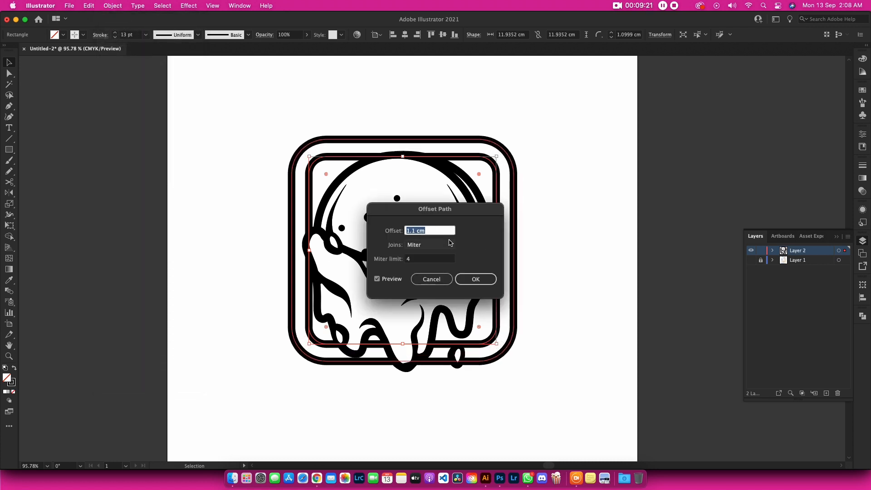
{"action": "key", "text": "Down"}
{"action": "left_click", "coordinate": [476, 279]}
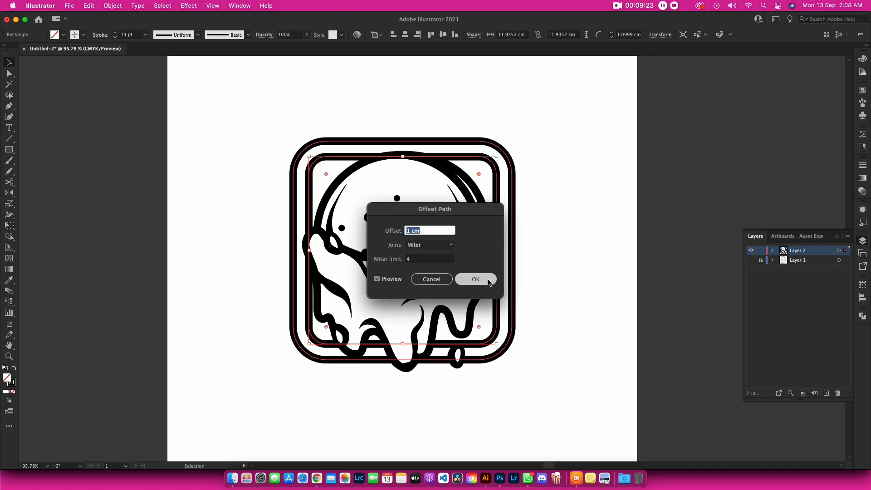
{"action": "left_click", "coordinate": [533, 274]}
{"action": "left_click_drag", "start_coordinate": [533, 273], "coordinate": [558, 282]}
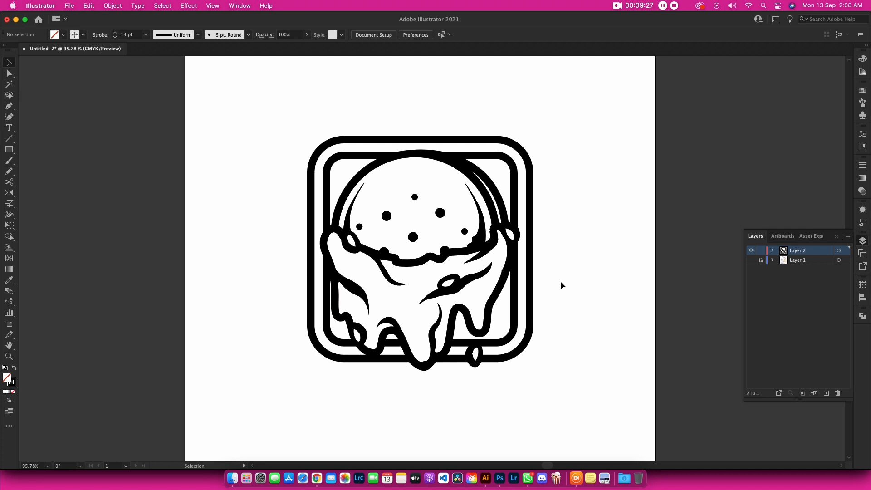
Select both rounded frames and scale them down together until the outer one is about 12.33 cm square, and deselect them.
{"action": "left_click_drag", "start_coordinate": [504, 180], "coordinate": [504, 179]}
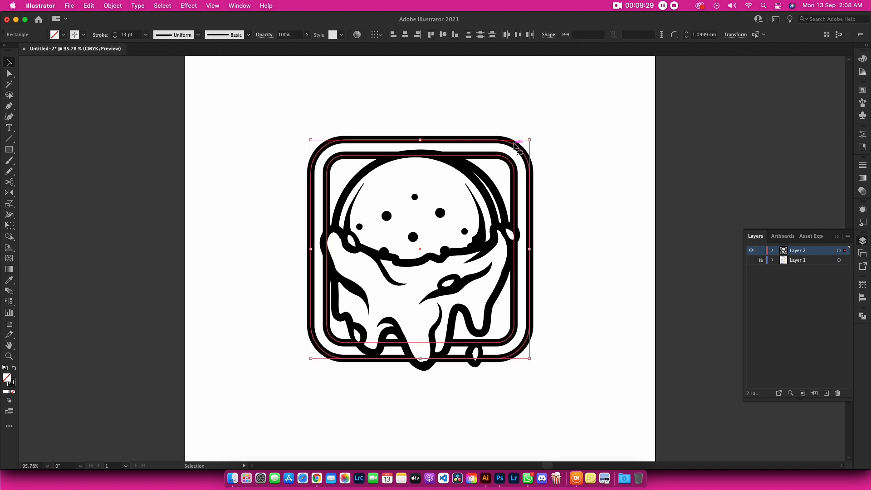
{"action": "left_click_drag", "start_coordinate": [527, 141], "coordinate": [517, 152]}
{"action": "left_click", "coordinate": [563, 196]}
{"action": "left_click_drag", "start_coordinate": [564, 196], "coordinate": [565, 199]}
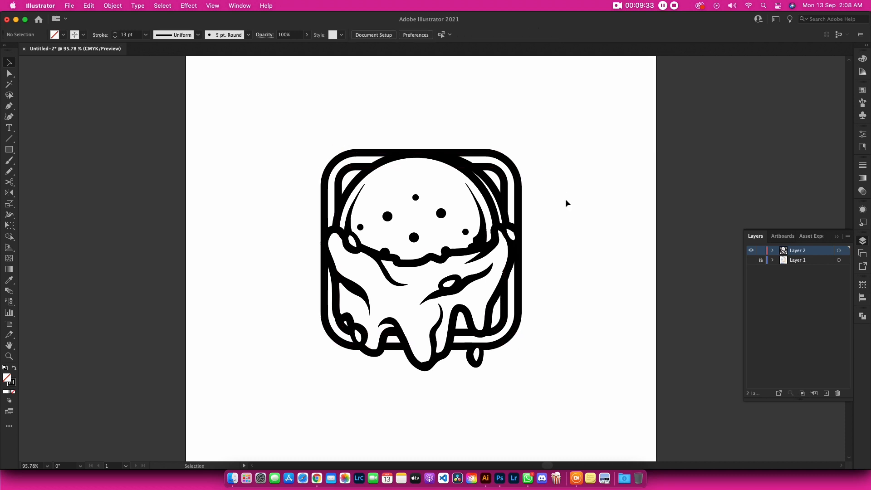
Add a line of point text reading "CRAKCKER DIP" above the rounded frames.
{"action": "left_click_drag", "start_coordinate": [568, 294], "coordinate": [571, 301]}
{"action": "left_click_drag", "start_coordinate": [492, 377], "coordinate": [495, 421]}
{"action": "key", "text": "t"}
{"action": "left_click", "coordinate": [404, 169]}
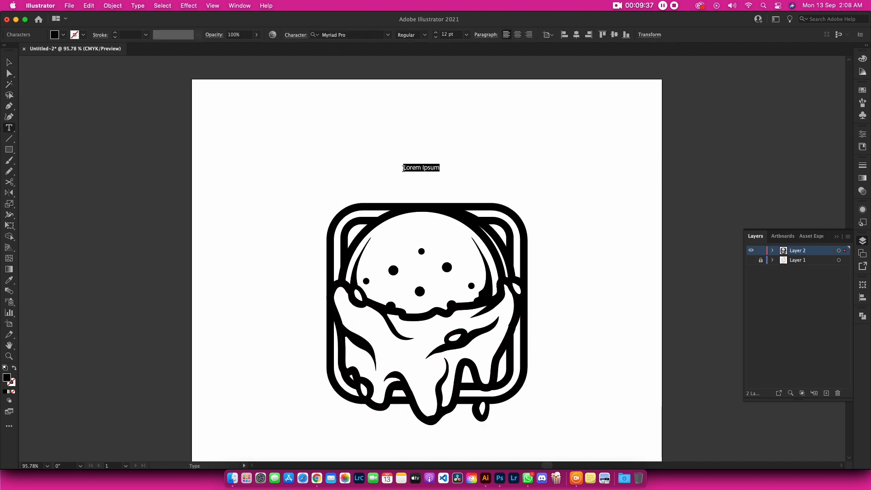
{"action": "type", "text": "CRAKCKER DIP"}
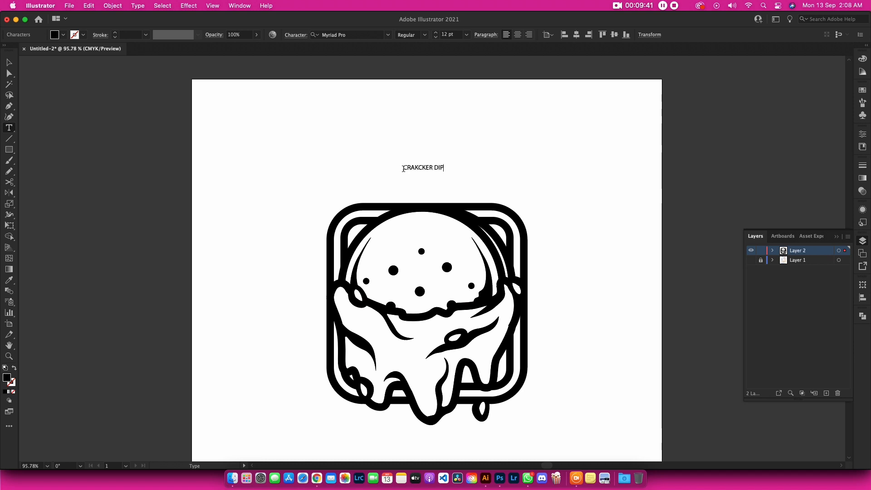
{"action": "key", "text": "Escape"}
{"action": "left_click", "coordinate": [434, 138]}
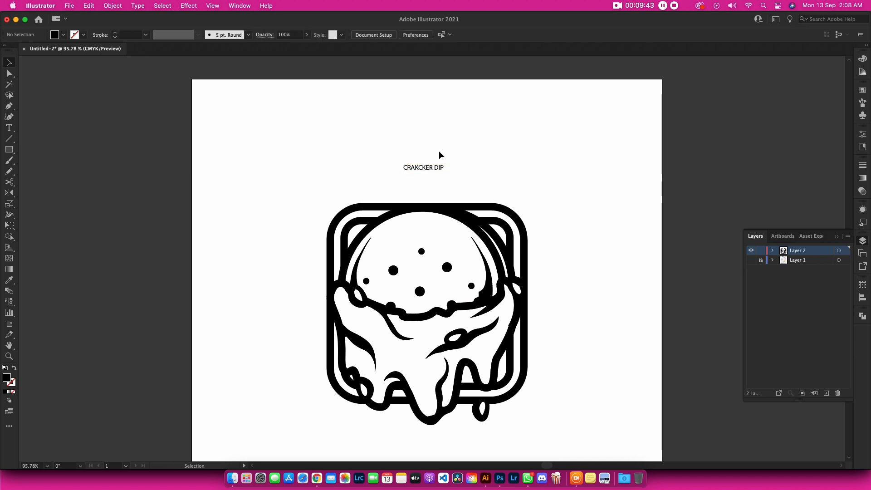
Correct the title's spelling to "CRACKER DIP" and deselect it.
{"action": "key", "text": "a"}
{"action": "double_click", "coordinate": [423, 168]}
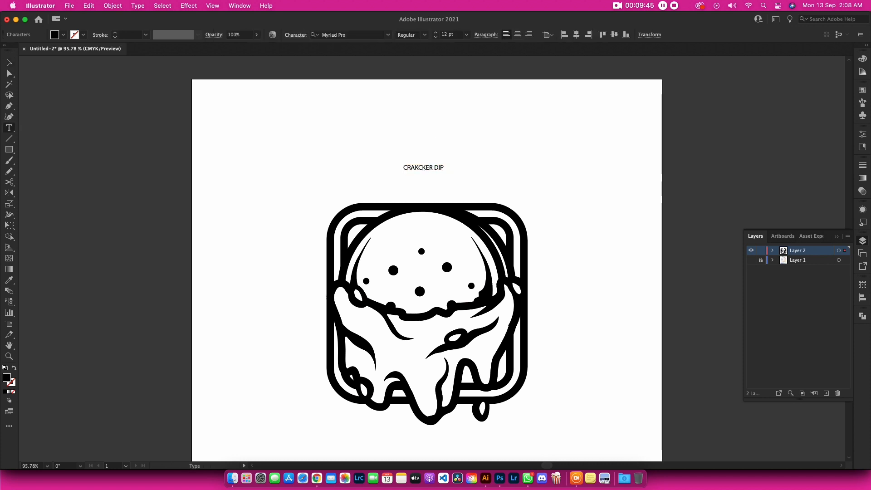
{"action": "key", "text": "Escape"}
{"action": "left_click", "coordinate": [478, 98]}
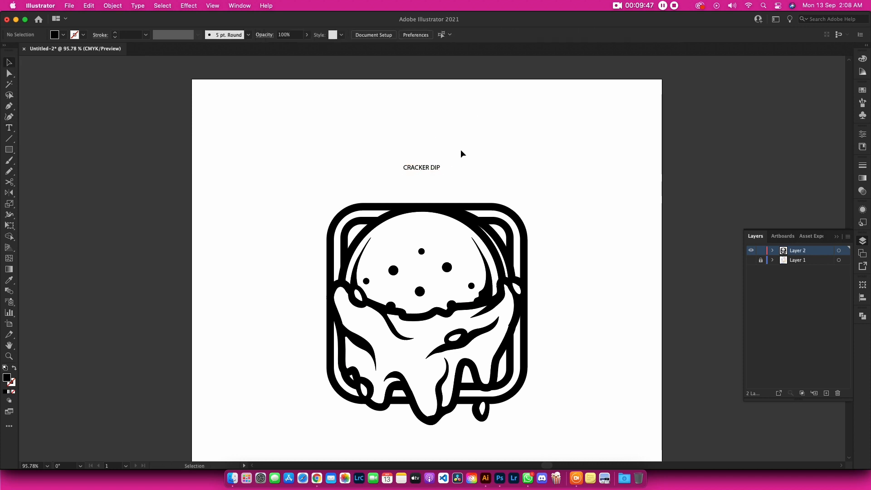
Set the CRACKER DIP title in Akira Expanded Super Bold.
{"action": "left_click", "coordinate": [420, 169]}
{"action": "right_click", "coordinate": [503, 137]}
{"action": "mouse_move", "coordinate": [551, 185]}
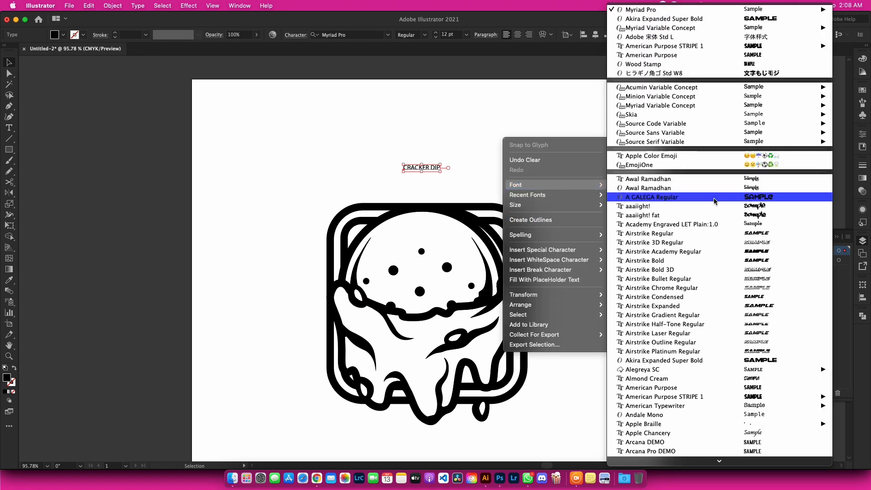
{"action": "left_click", "coordinate": [716, 364]}
Change the CRACKER DIP title's font to American Purpose STRIPE 1 Regular.
{"action": "right_click", "coordinate": [525, 169]}
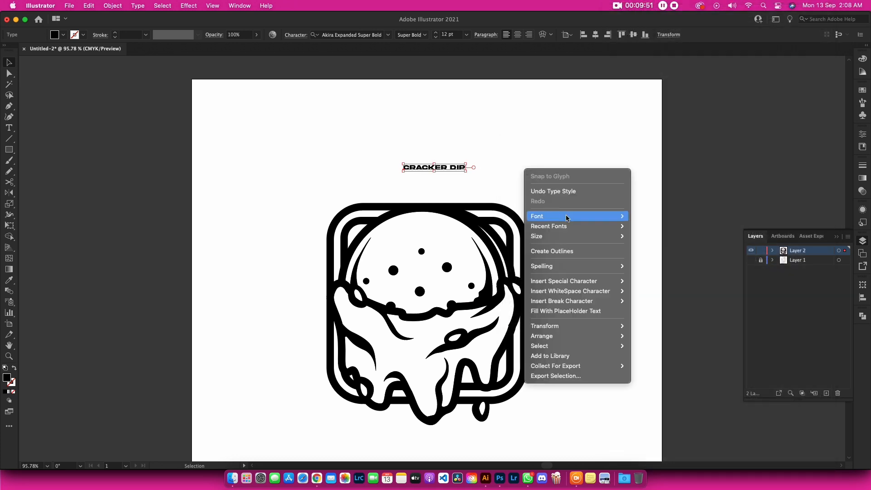
{"action": "mouse_move", "coordinate": [537, 216]}
{"action": "scroll", "coordinate": [779, 401], "scroll_direction": "down", "scroll_amount": 5}
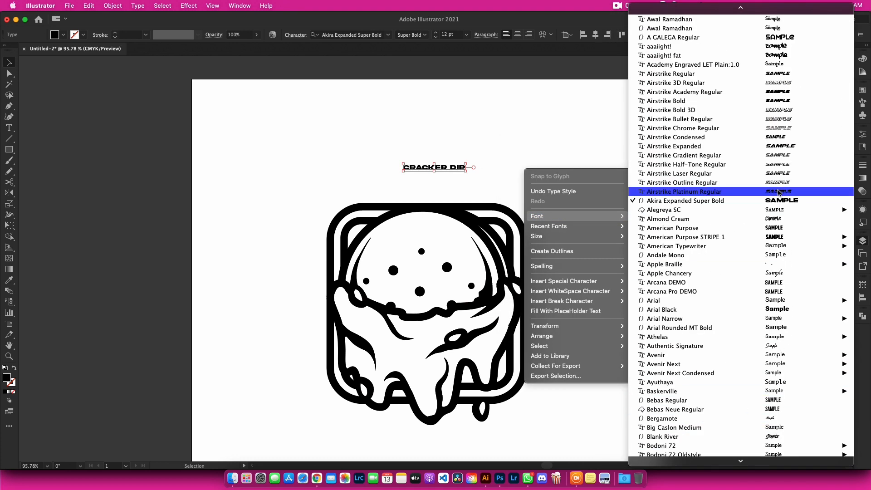
{"action": "scroll", "coordinate": [798, 200], "scroll_direction": "up", "scroll_amount": 3}
{"action": "scroll", "coordinate": [799, 272], "scroll_direction": "down", "scroll_amount": 6}
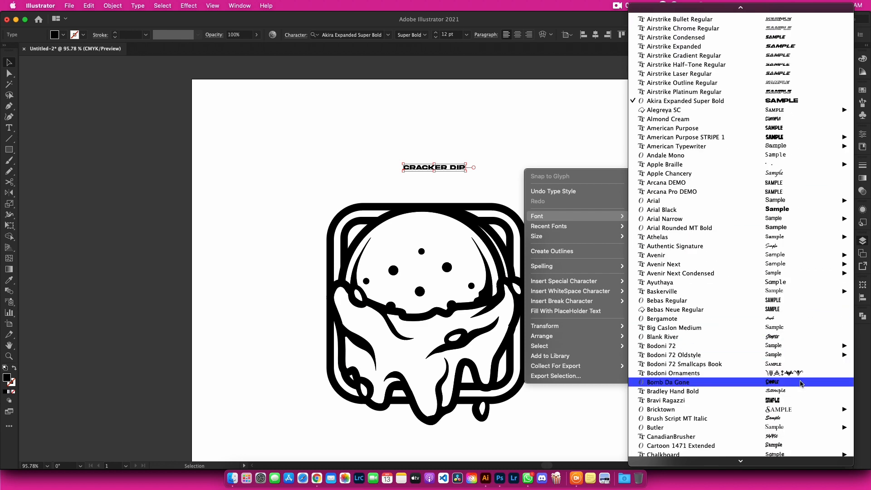
{"action": "mouse_move", "coordinate": [671, 137]}
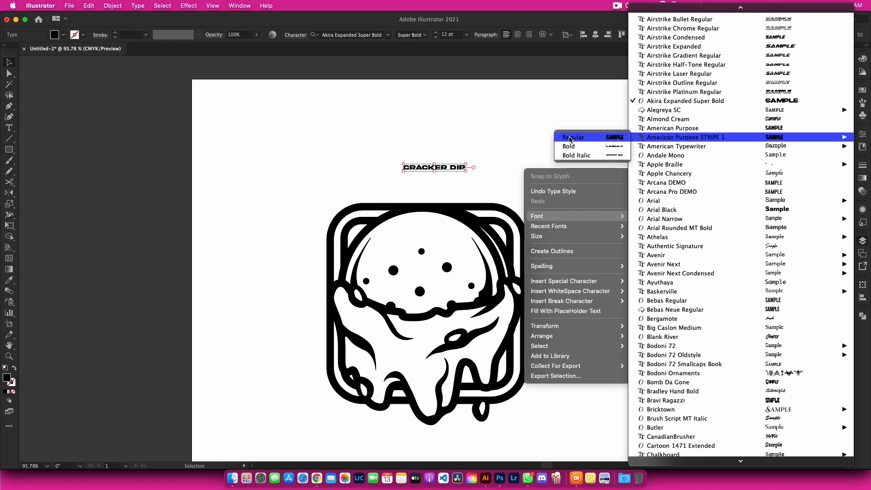
{"action": "left_click", "coordinate": [571, 137]}
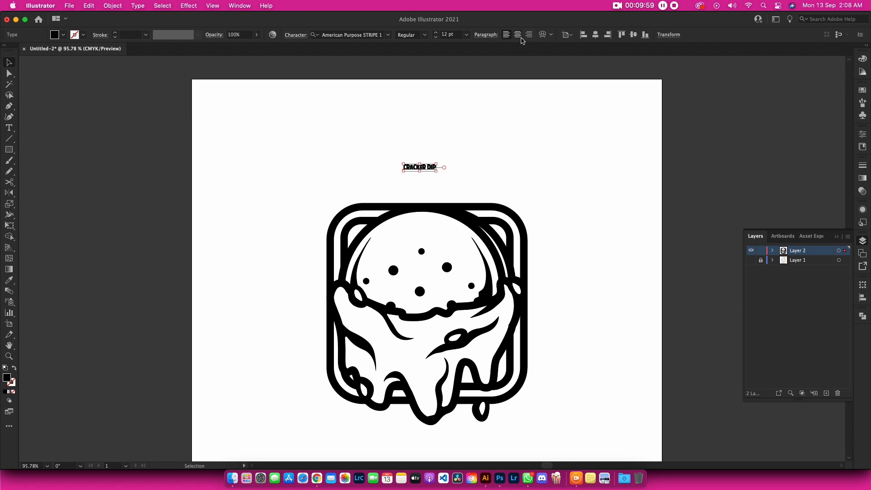
Centre-align the CRACKER DIP title and enlarge it to about 67 pt, centred just above the frames.
{"action": "left_click", "coordinate": [518, 36]}
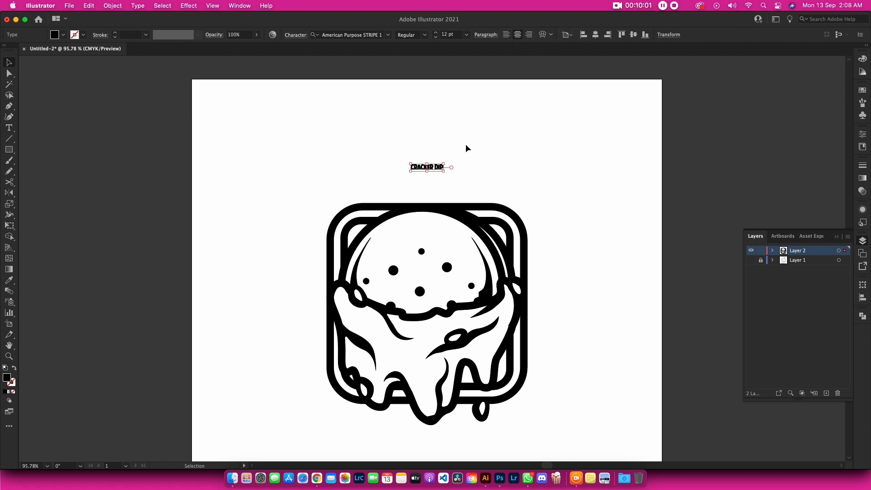
{"action": "left_click_drag", "start_coordinate": [422, 168], "coordinate": [520, 182]}
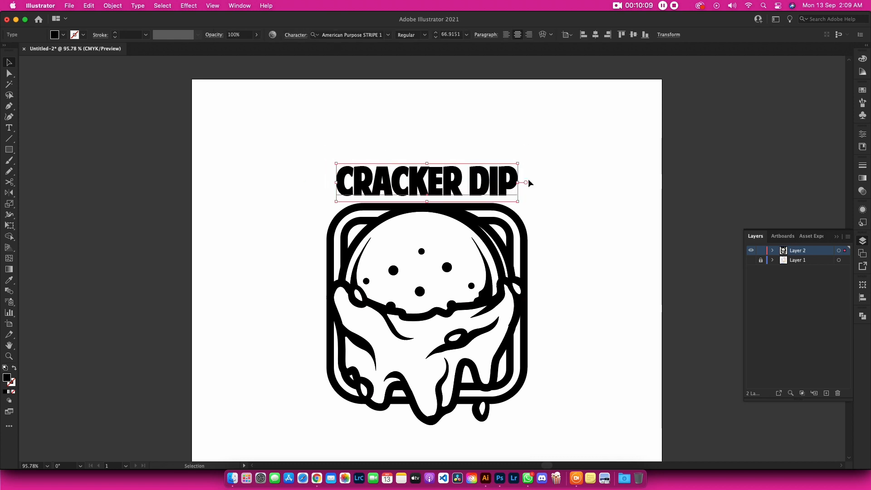
{"action": "left_click", "coordinate": [543, 178]}
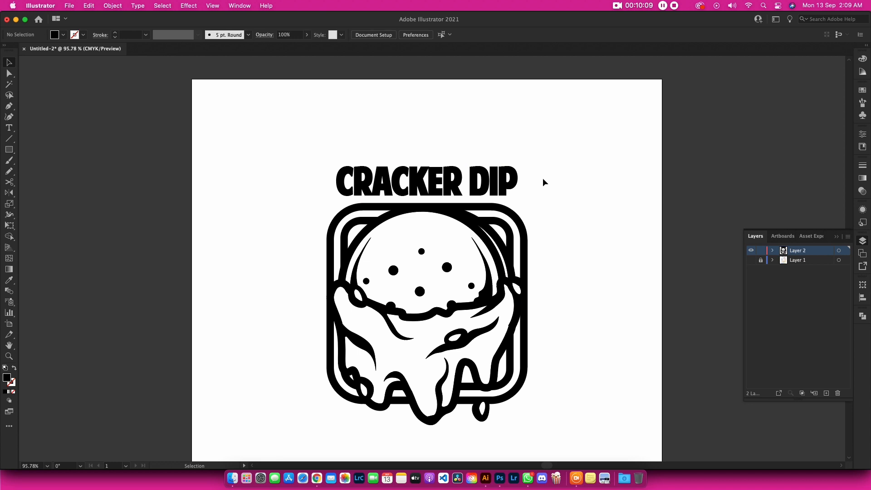
Duplicate the outer frame in place and stretch the copy around the title and illustration, about 13.38 cm wide and 16.35 cm high.
{"action": "left_click", "coordinate": [526, 216]}
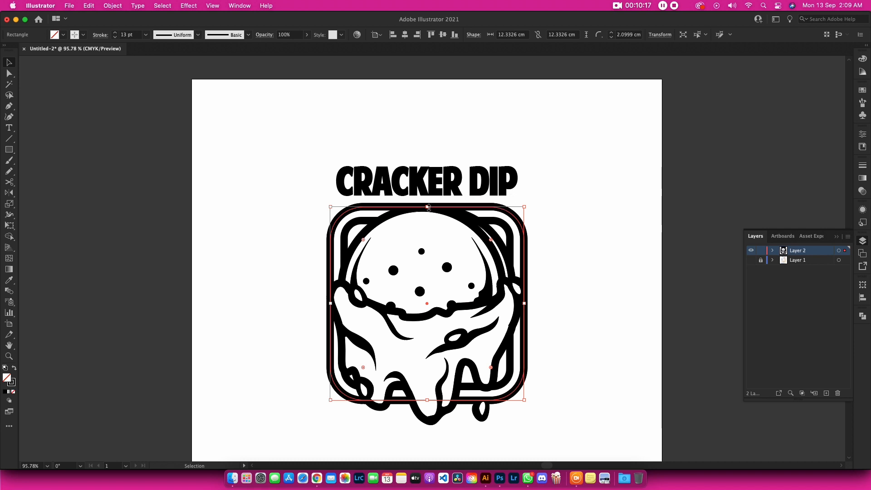
{"action": "left_click_drag", "start_coordinate": [428, 207], "coordinate": [514, 156]}
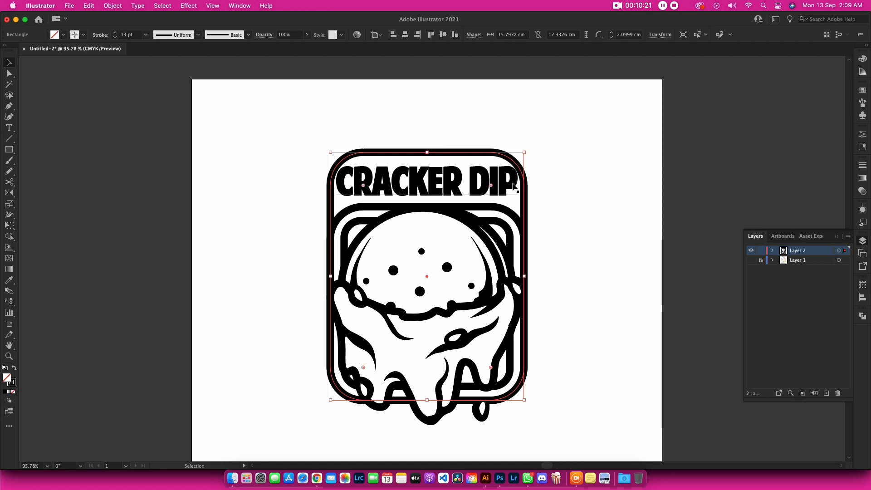
{"action": "left_click_drag", "start_coordinate": [526, 276], "coordinate": [533, 280]}
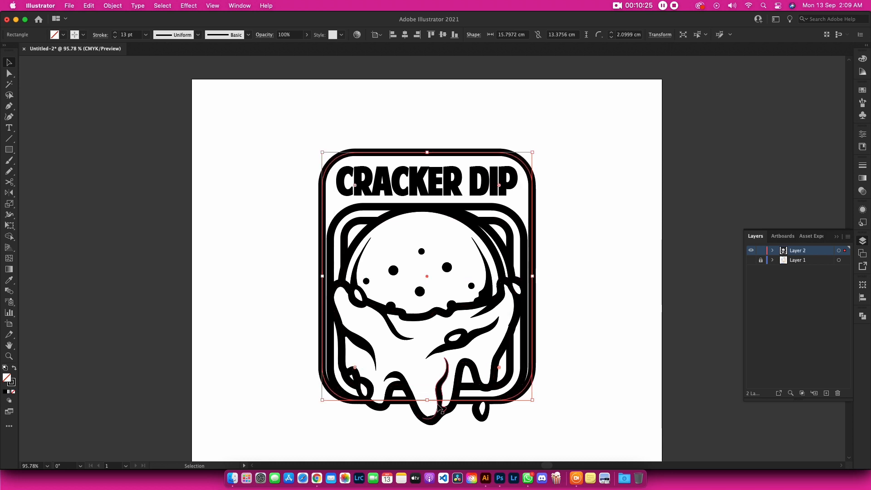
{"action": "left_click_drag", "start_coordinate": [427, 400], "coordinate": [428, 410]}
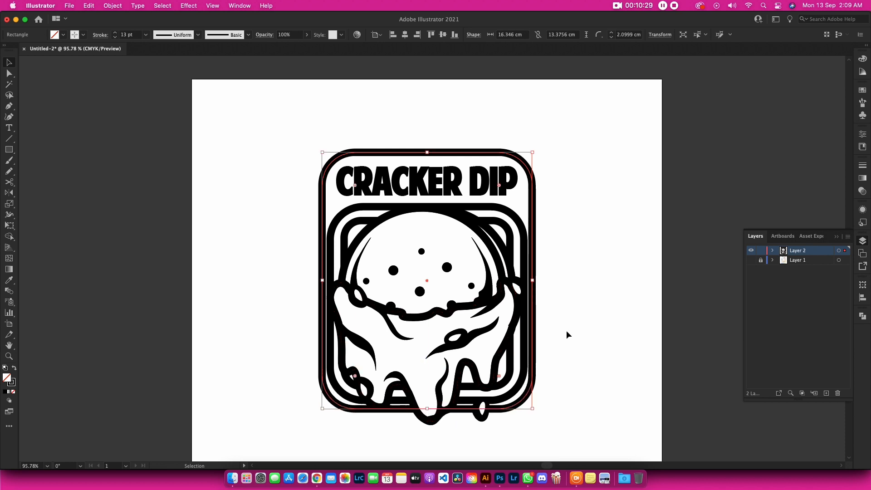
{"action": "left_click", "coordinate": [566, 330]}
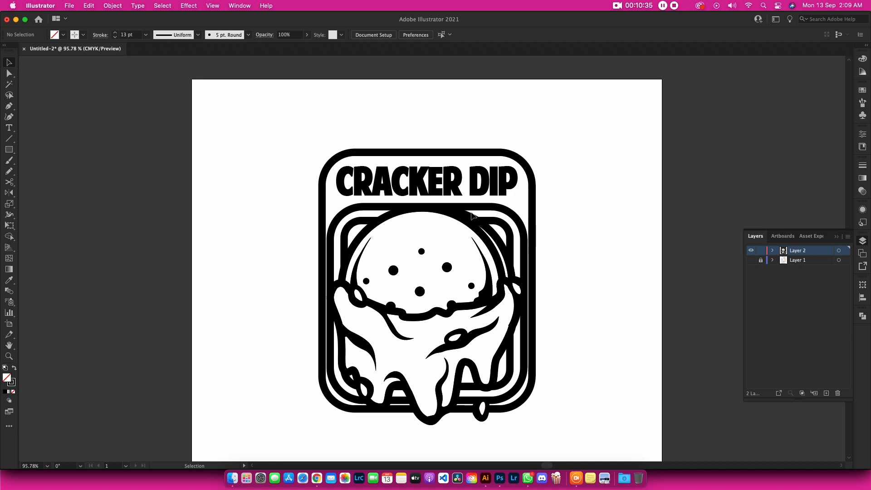
Make the CRACKER DIP title white by sampling the artboard's white background with the Eyedropper, and deselect it.
{"action": "left_click", "coordinate": [502, 183]}
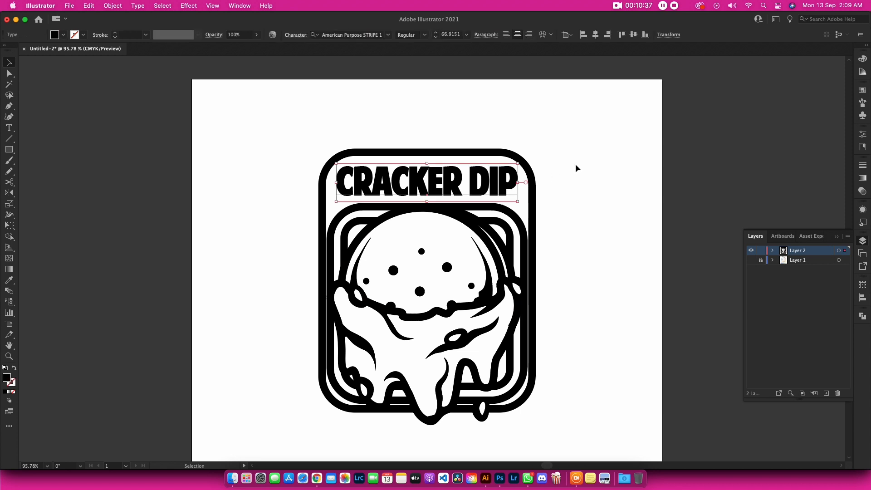
{"action": "scroll", "coordinate": [575, 164], "scroll_direction": "up", "scroll_amount": 1}
{"action": "left_click", "coordinate": [9, 280]}
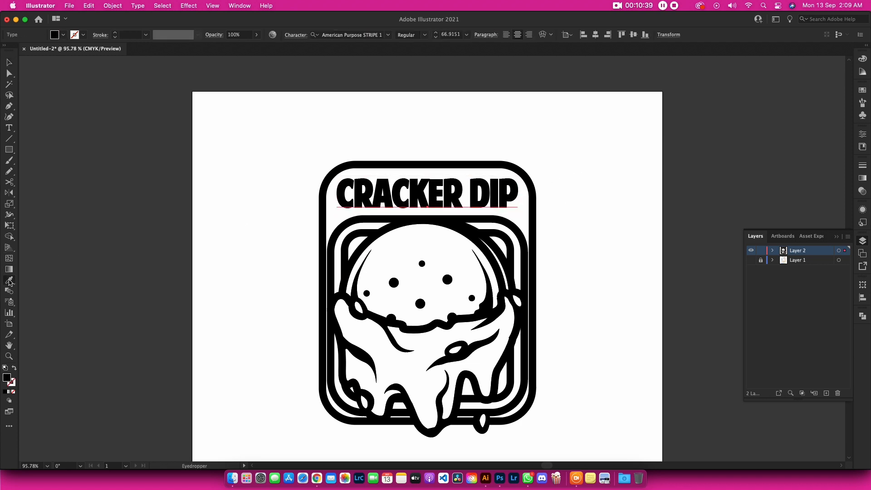
{"action": "left_click", "coordinate": [346, 142]}
{"action": "key", "text": "v"}
{"action": "left_click", "coordinate": [345, 140]}
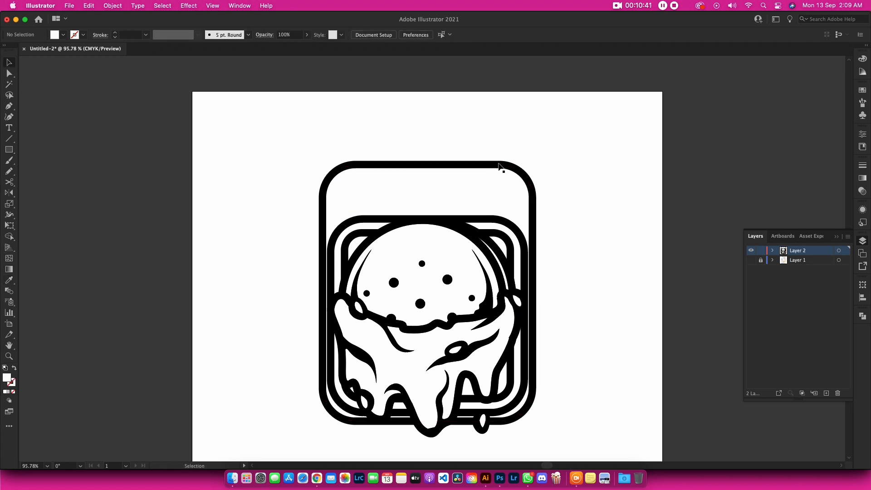
Swap the large outer frame's fill and stroke to make a solid black panel behind the title and illustration, and deselect it.
{"action": "left_click", "coordinate": [500, 164]}
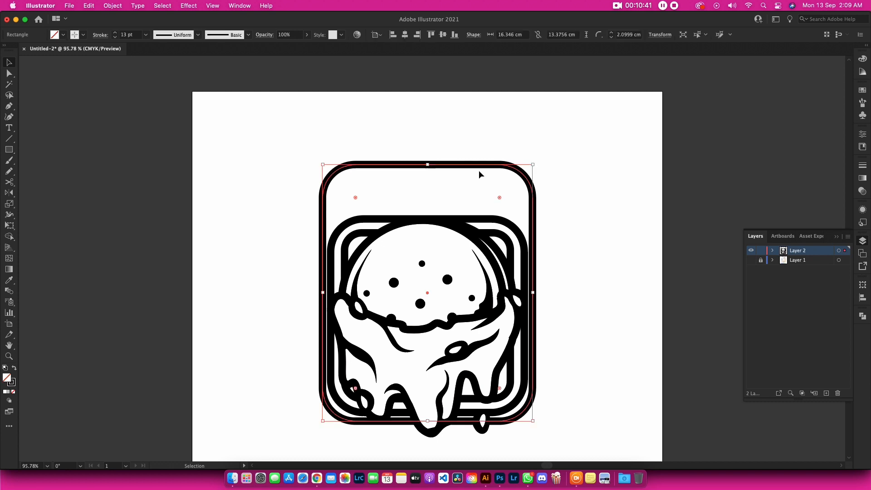
{"action": "left_click", "coordinate": [14, 370]}
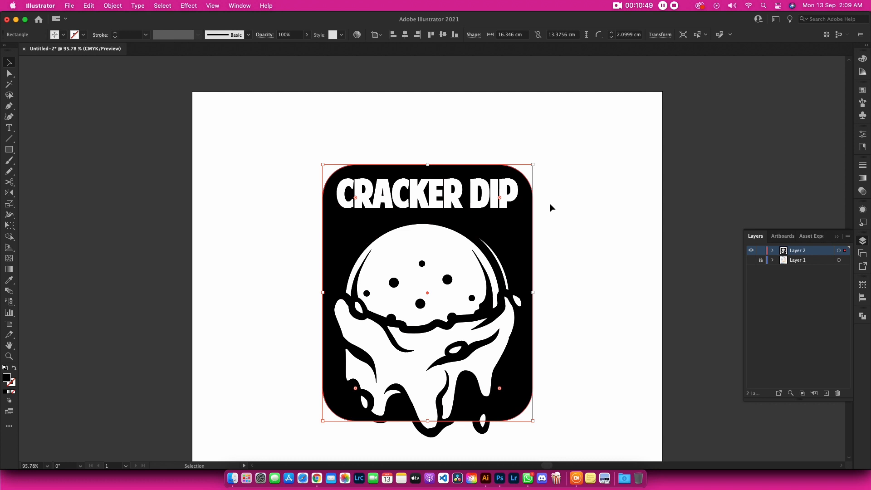
{"action": "right_click", "coordinate": [562, 248]}
{"action": "mouse_move", "coordinate": [619, 404]}
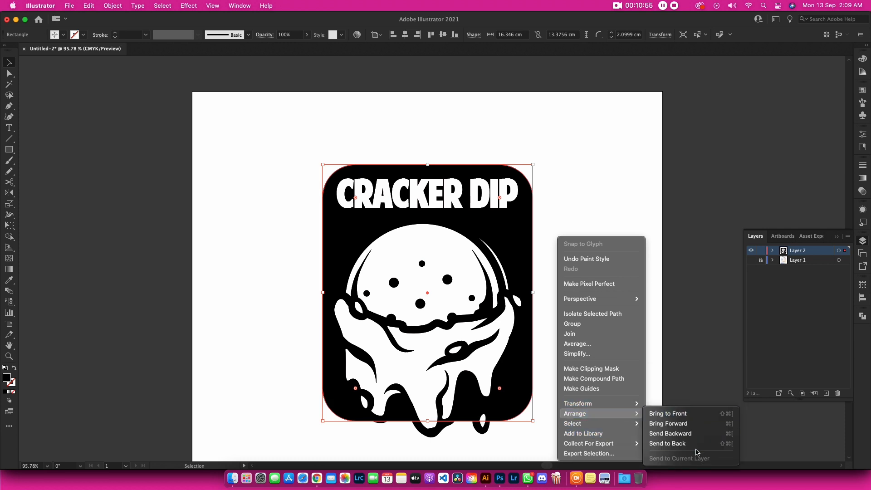
{"action": "left_click", "coordinate": [578, 209]}
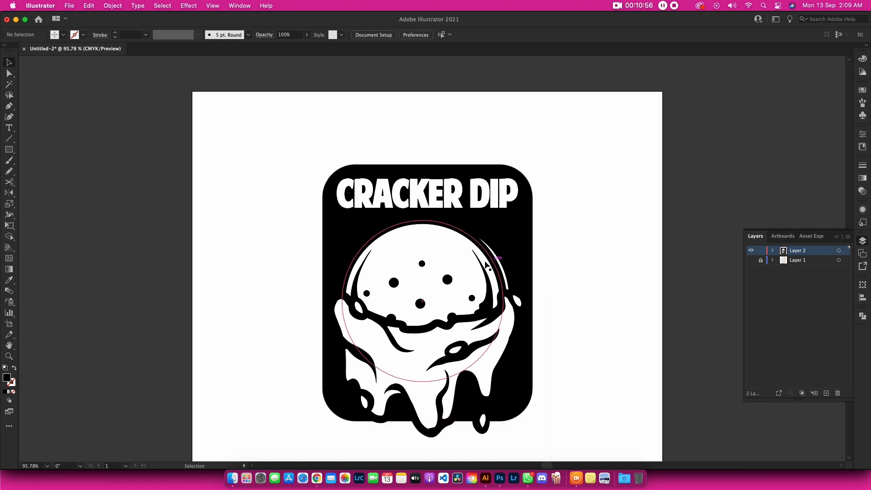
Fill both rounded inner frames with white, keeping their black outlines, and deselect them.
{"action": "left_click", "coordinate": [512, 245]}
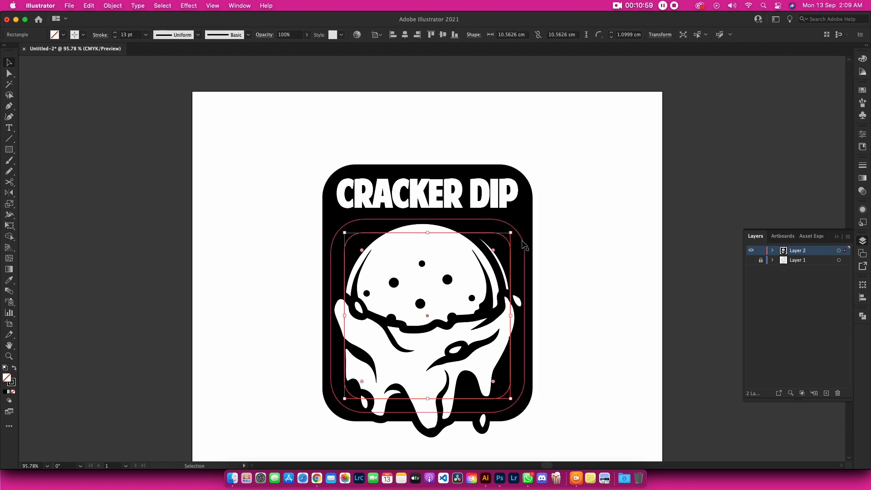
{"action": "left_click", "coordinate": [862, 91]}
{"action": "left_click", "coordinate": [763, 115]}
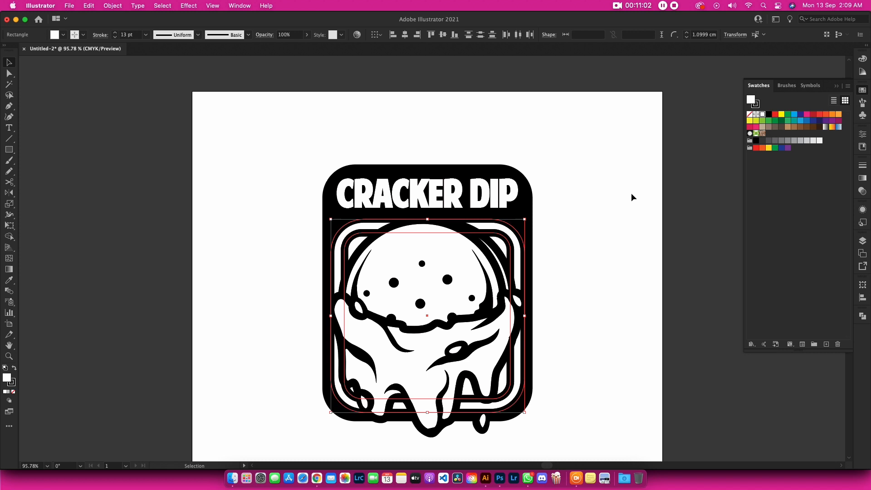
{"action": "left_click", "coordinate": [573, 244]}
{"action": "left_click_drag", "start_coordinate": [575, 252], "coordinate": [564, 224]}
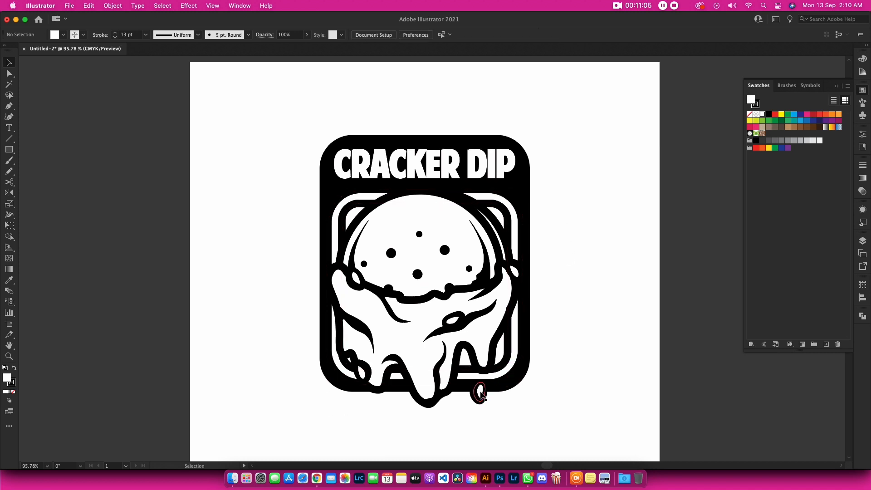
Move the small drop below the illustration slightly up and to the left, over the badge's lower edge.
{"action": "key", "text": "a"}
{"action": "left_click_drag", "start_coordinate": [479, 397], "coordinate": [473, 390]}
{"action": "left_click", "coordinate": [592, 311]}
{"action": "left_click_drag", "start_coordinate": [589, 303], "coordinate": [587, 323]}
{"action": "key", "text": "v"}
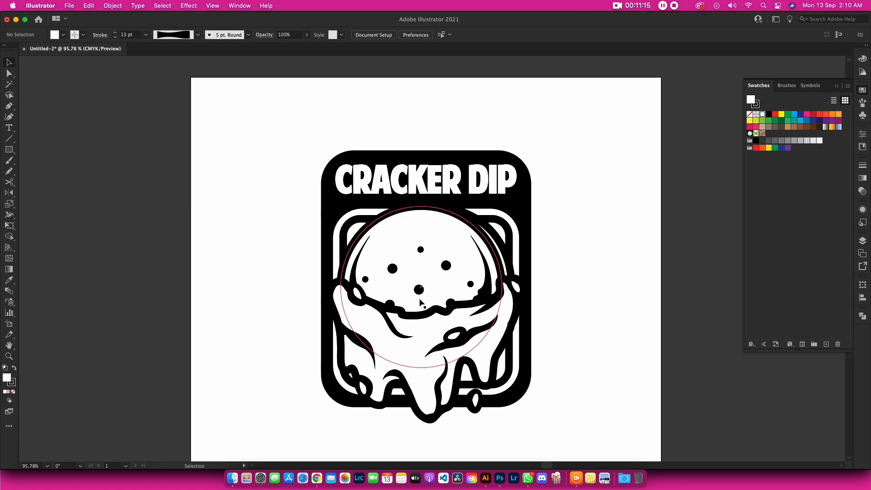
Increase the CRACKER DIP title's tracking to 40 in the Character settings, and deselect the title.
{"action": "key", "text": "a"}
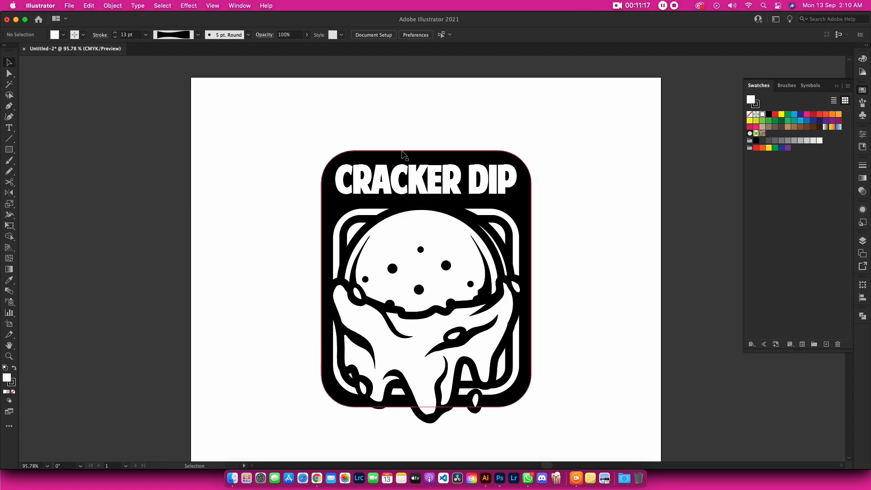
{"action": "left_click", "coordinate": [414, 179], "text": "alt"}
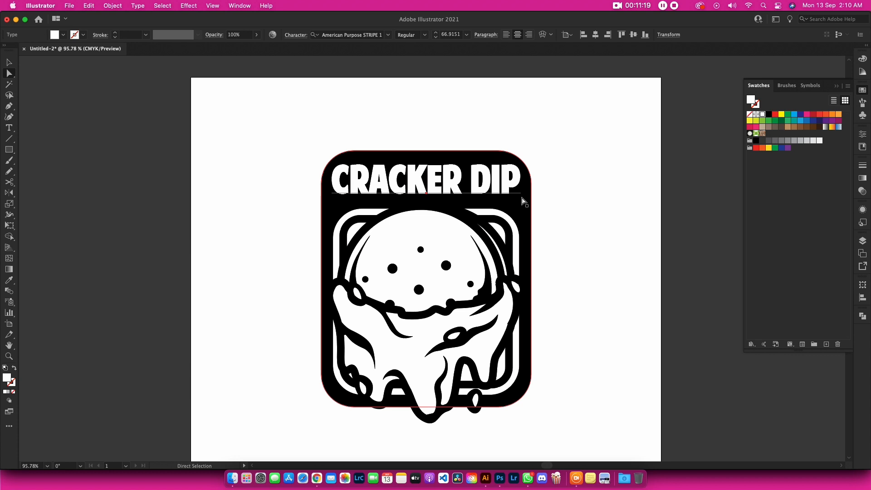
{"action": "key", "text": "super+t"}
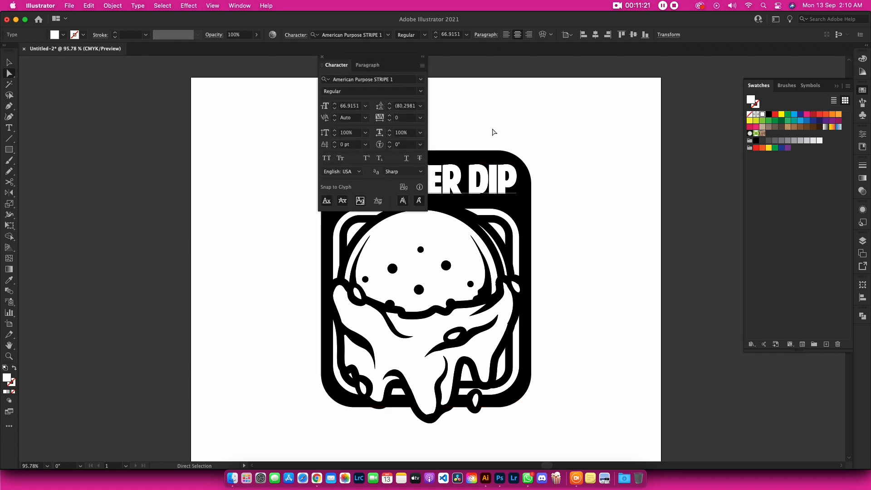
{"action": "left_click_drag", "start_coordinate": [390, 59], "coordinate": [617, 92]}
{"action": "left_click", "coordinate": [632, 155]}
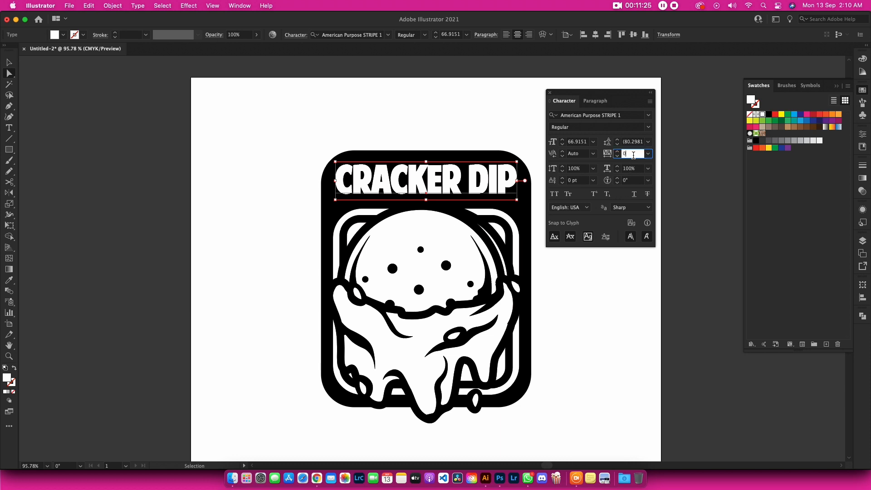
{"action": "key", "text": "Up"}
{"action": "key", "text": "Up"}
{"action": "key", "text": "Up"}
{"action": "key", "text": "Up"}
{"action": "key", "text": "Up"}
{"action": "key", "text": "Up"}
{"action": "key", "text": "Up"}
{"action": "key", "text": "Up"}
{"action": "key", "text": "Up"}
{"action": "key", "text": "Up"}
{"action": "key", "text": "Up"}
{"action": "key", "text": "Up"}
{"action": "key", "text": "Up"}
{"action": "key", "text": "Up"}
{"action": "key", "text": "Up"}
{"action": "key", "text": "Up"}
{"action": "key", "text": "Up"}
{"action": "key", "text": "Up"}
{"action": "key", "text": "Up"}
{"action": "key", "text": "Up"}
{"action": "key", "text": "Up"}
{"action": "key", "text": "Up"}
{"action": "key", "text": "Up"}
{"action": "key", "text": "Up"}
{"action": "key", "text": "Up"}
{"action": "key", "text": "Up"}
{"action": "key", "text": "Up"}
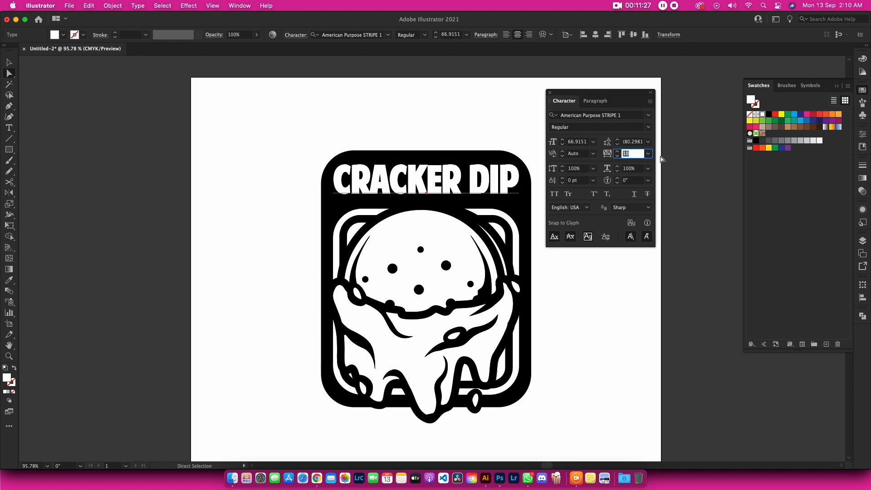
{"action": "key", "text": "Up"}
{"action": "key", "text": "Up"}
{"action": "key", "text": "Up"}
{"action": "key", "text": "Up"}
{"action": "key", "text": "Up"}
{"action": "key", "text": "Up"}
{"action": "key", "text": "Up"}
{"action": "key", "text": "Up"}
{"action": "key", "text": "Up"}
{"action": "key", "text": "Up"}
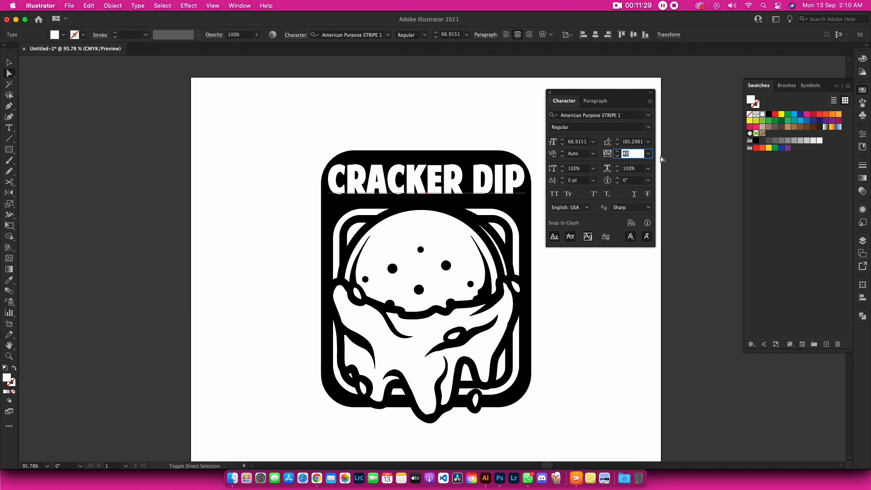
{"action": "left_click", "coordinate": [663, 156]}
{"action": "key", "text": "super+t"}
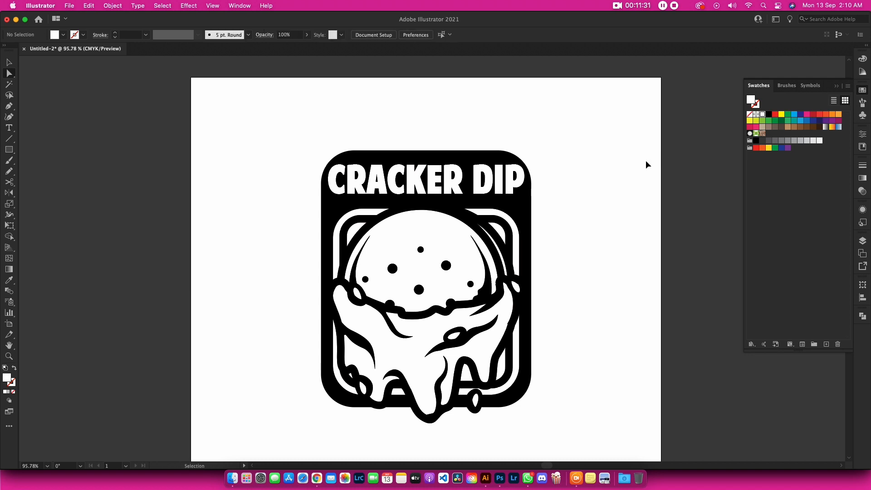
Nudge the CRACKER DIP title down slightly and scale it down a little to leave margins inside the black panel.
{"action": "left_click", "coordinate": [507, 180]}
{"action": "key", "text": "Down"}
{"action": "key", "text": "Down"}
{"action": "key", "text": "Down"}
{"action": "key", "text": "Down"}
{"action": "key", "text": "Down"}
{"action": "key", "text": "Down"}
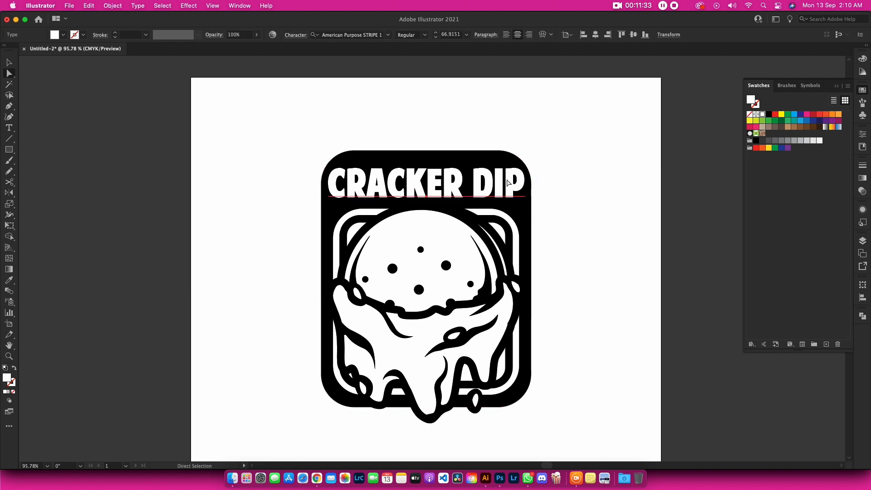
{"action": "key", "text": "v"}
{"action": "left_click_drag", "start_coordinate": [526, 184], "coordinate": [516, 185]}
{"action": "key", "text": "super+shift+a"}
{"action": "left_click_drag", "start_coordinate": [593, 151], "coordinate": [594, 144]}
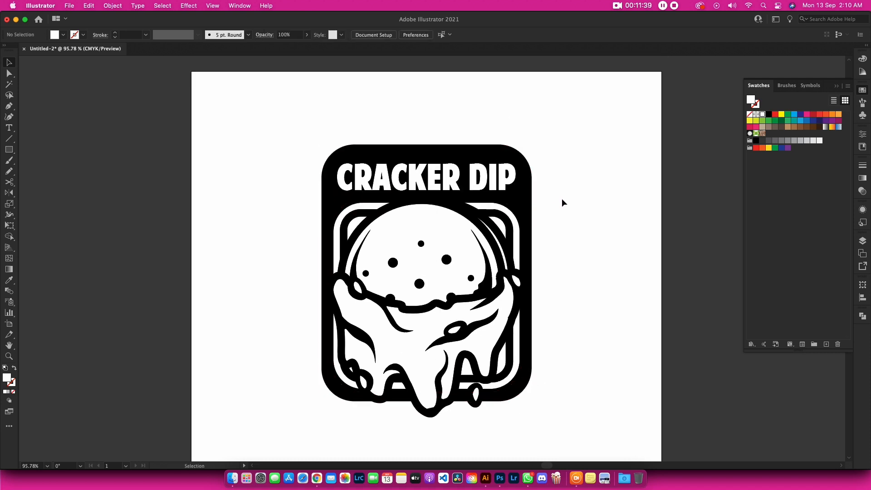
{"action": "scroll", "coordinate": [561, 213], "scroll_direction": "up", "scroll_amount": 5}
{"action": "scroll", "coordinate": [560, 214], "scroll_direction": "left", "scroll_amount": 3}
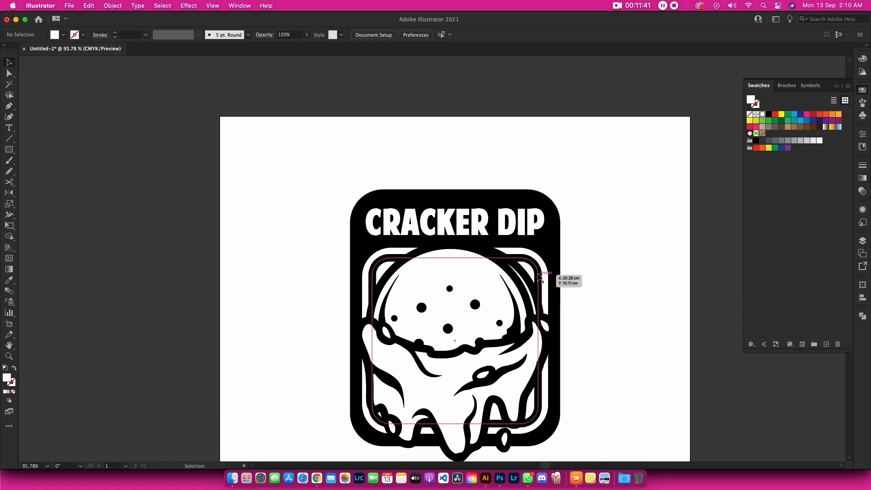
{"action": "left_click", "coordinate": [539, 274]}
{"action": "left_click", "coordinate": [623, 225]}
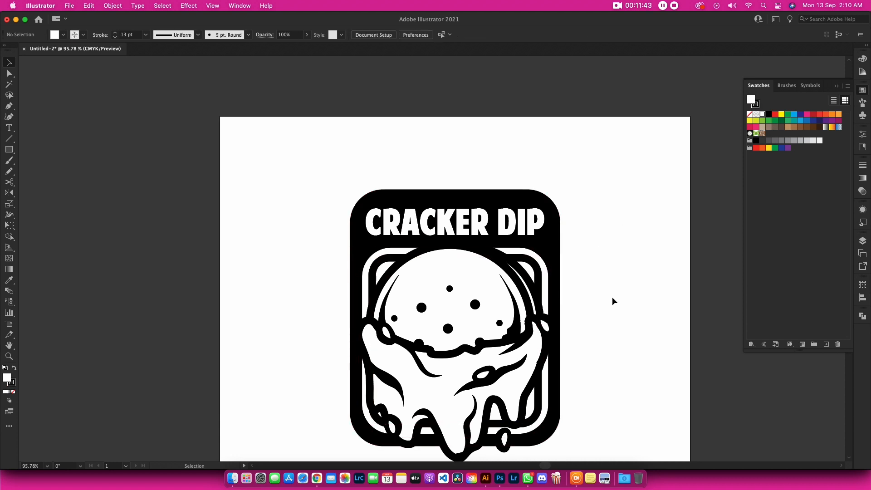
{"action": "left_click_drag", "start_coordinate": [609, 292], "coordinate": [607, 242]}
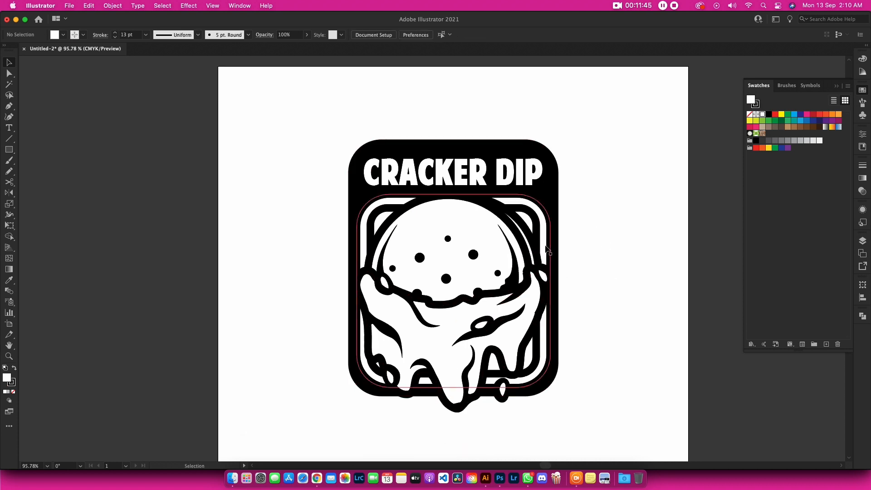
{"action": "left_click_drag", "start_coordinate": [605, 203], "coordinate": [567, 197]}
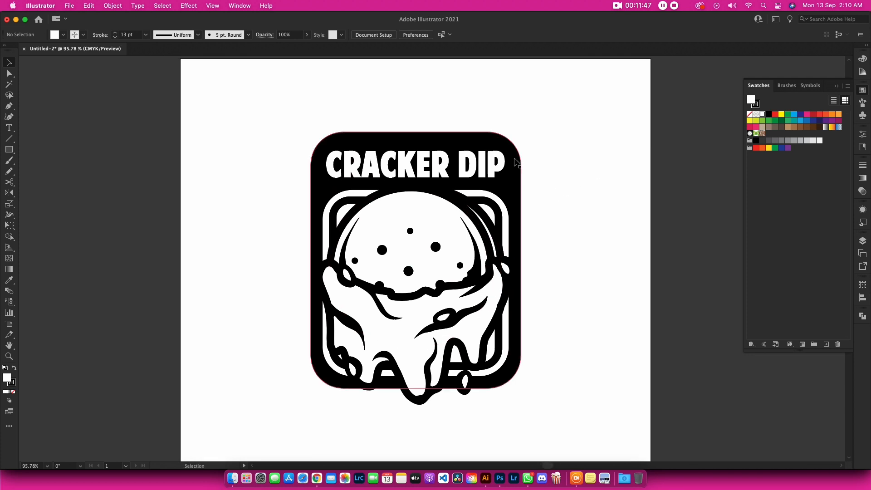
Try a dark brown swatch as the background panel's fill, and undo it.
{"action": "key", "text": "a"}
{"action": "left_click", "coordinate": [515, 162]}
{"action": "left_click", "coordinate": [807, 128]}
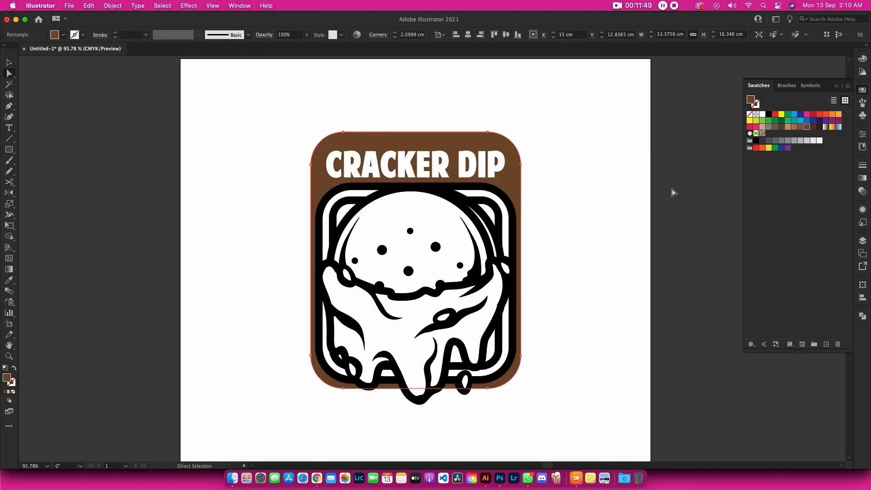
{"action": "left_click", "coordinate": [587, 230]}
{"action": "left_click_drag", "start_coordinate": [585, 231], "coordinate": [584, 226]}
{"action": "key", "text": "v"}
{"action": "left_click", "coordinate": [513, 208]}
{"action": "left_click", "coordinate": [551, 197]}
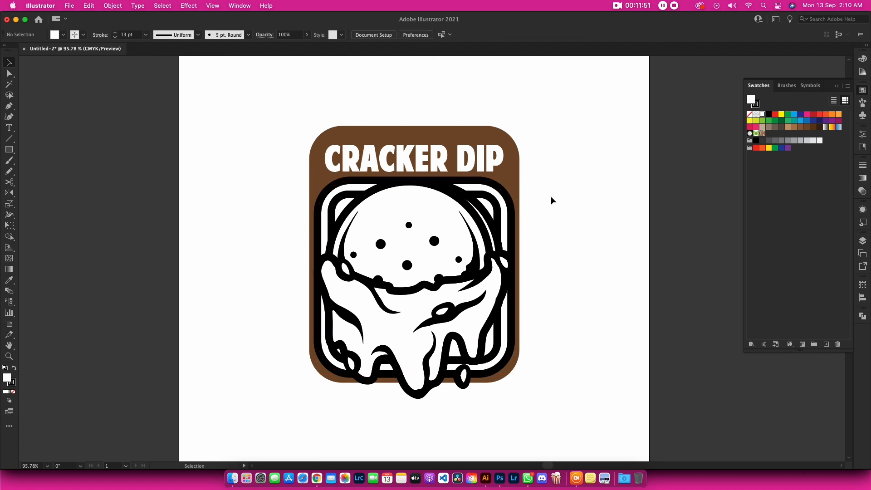
{"action": "key", "text": "super+z"}
{"action": "left_click", "coordinate": [551, 197]}
{"action": "left_click_drag", "start_coordinate": [551, 200], "coordinate": [559, 208]}
Fill the cracker's front circle and its side edge shape with the light brown swatch, and deselect them.
{"action": "key", "text": "a"}
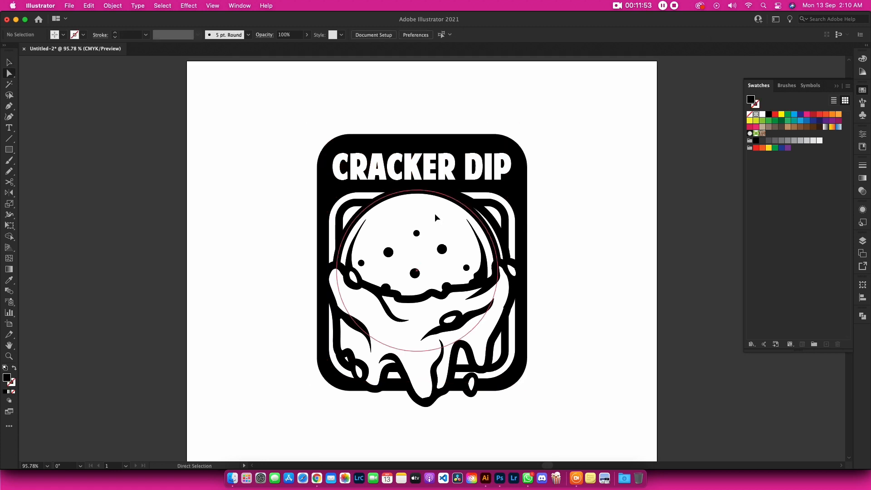
{"action": "left_click", "coordinate": [435, 215]}
{"action": "left_click", "coordinate": [502, 248]}
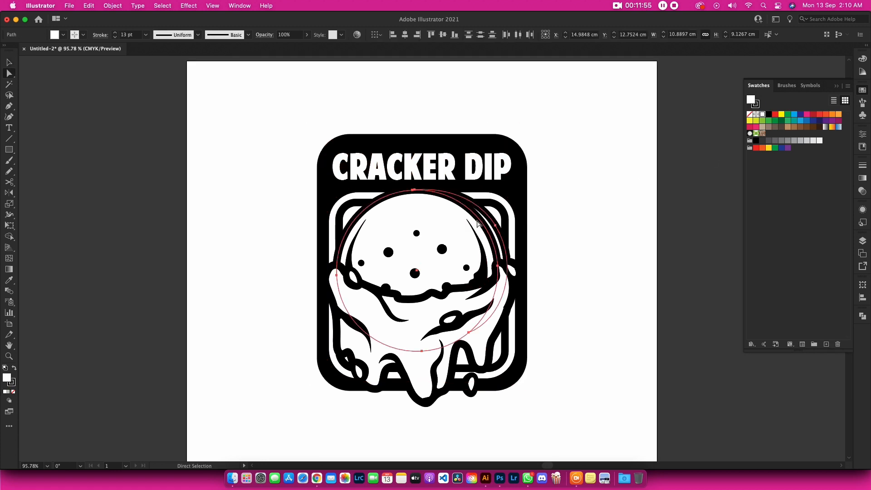
{"action": "left_click", "coordinate": [534, 200]}
{"action": "left_click", "coordinate": [418, 219]}
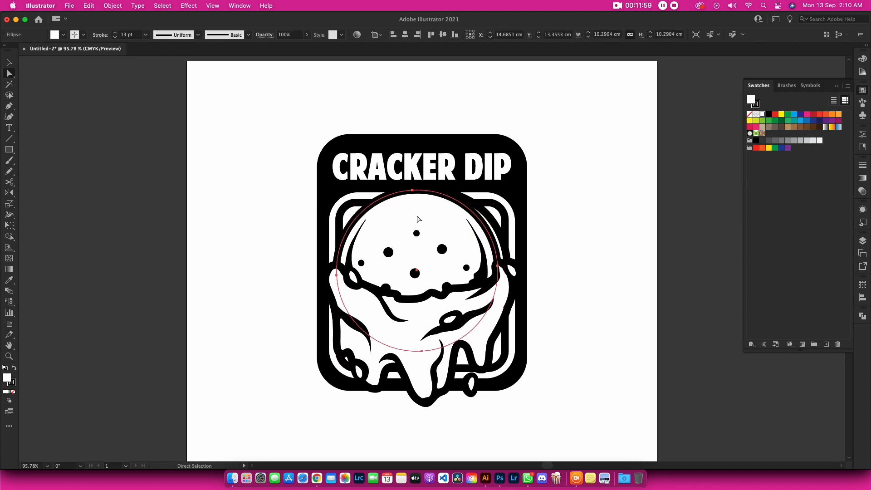
{"action": "left_click_drag", "start_coordinate": [479, 229], "coordinate": [495, 233]}
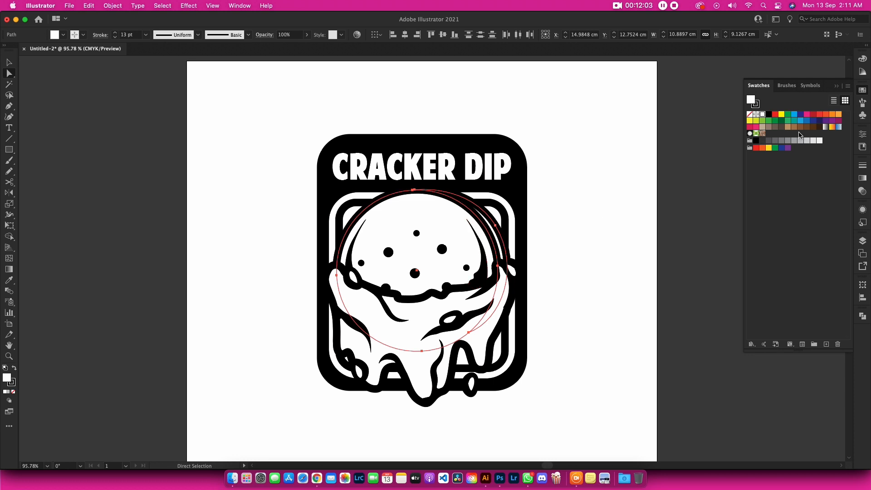
{"action": "left_click", "coordinate": [794, 127]}
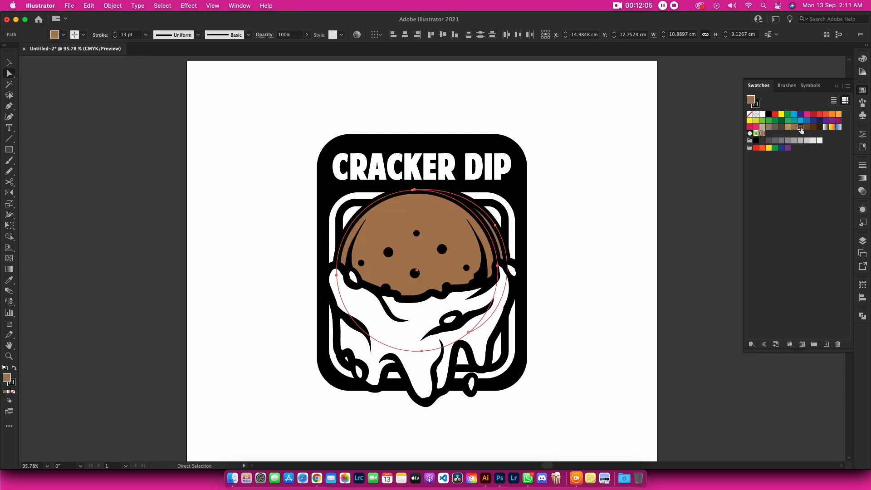
{"action": "left_click", "coordinate": [801, 128]}
{"action": "left_click", "coordinate": [794, 127]}
{"action": "left_click", "coordinate": [632, 254]}
Fill the cheese dip shape with a pale yellow of C 0, M 0, Y 54, K 0, and deselect it.
{"action": "scroll", "coordinate": [590, 265], "scroll_direction": "down", "scroll_amount": 2}
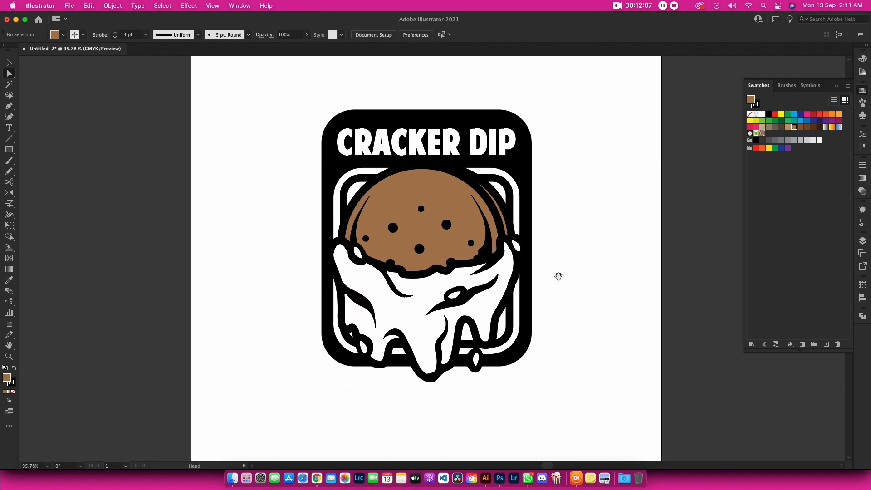
{"action": "left_click", "coordinate": [486, 306]}
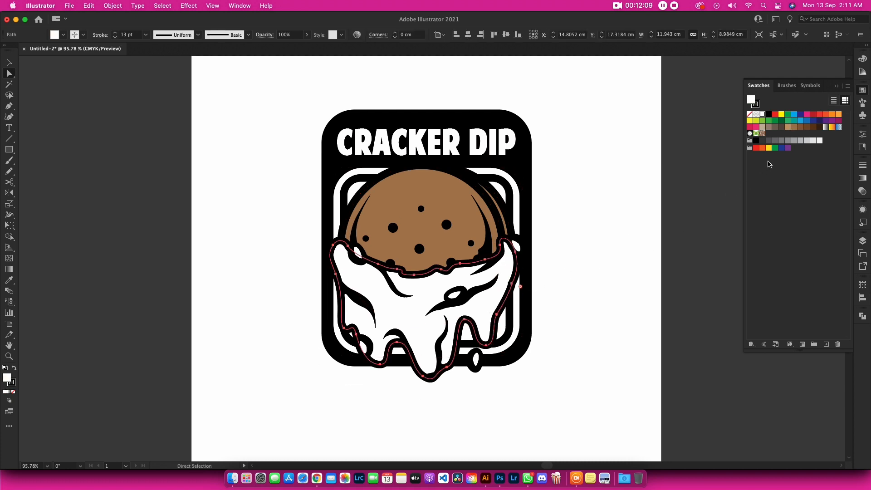
{"action": "left_click", "coordinate": [782, 115]}
{"action": "left_click", "coordinate": [864, 61]}
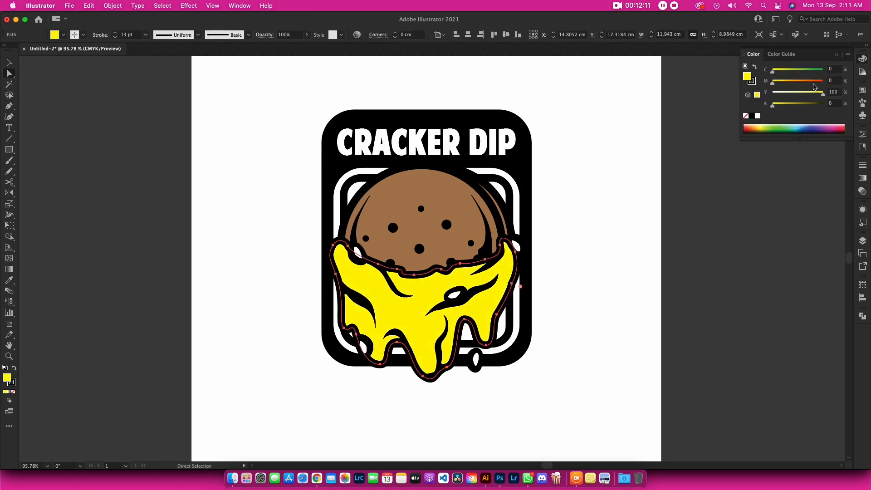
{"action": "left_click", "coordinate": [801, 93]}
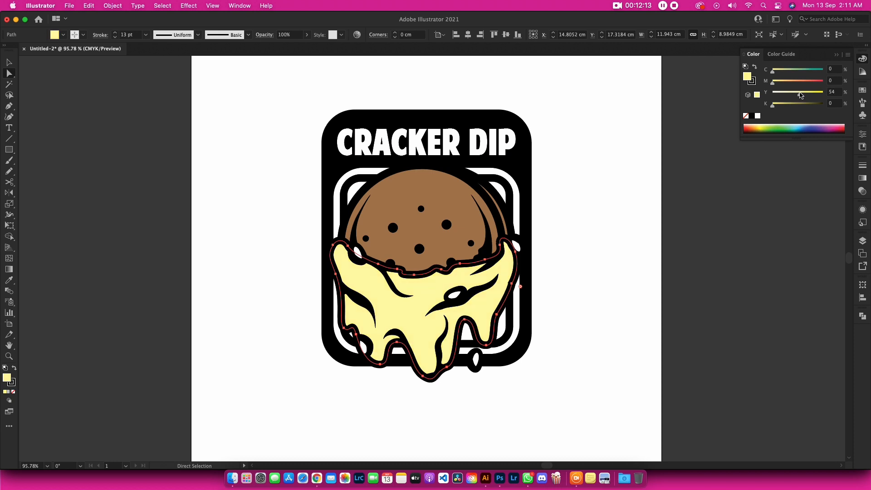
{"action": "left_click", "coordinate": [575, 268]}
Fill the outer of the two rounded inner frames with pink, C 0, M 58, Y 0, K 0, and deselect it.
{"action": "left_click", "coordinate": [519, 198]}
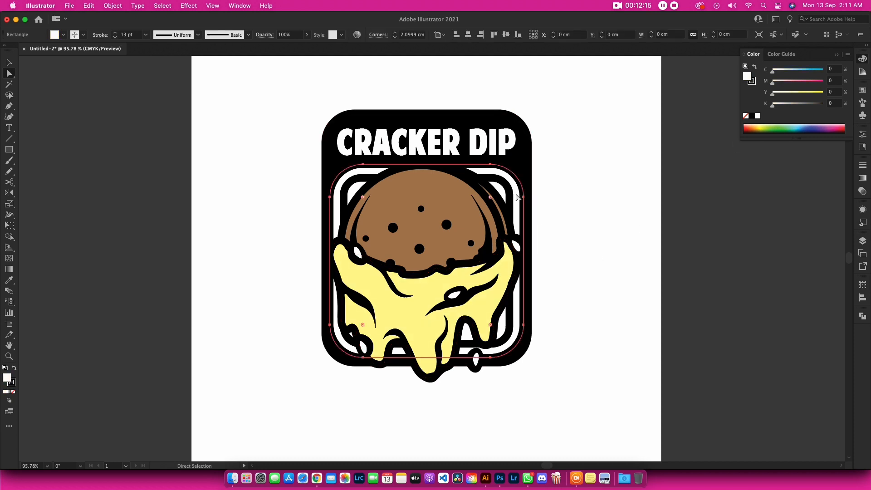
{"action": "left_click_drag", "start_coordinate": [788, 82], "coordinate": [801, 83]}
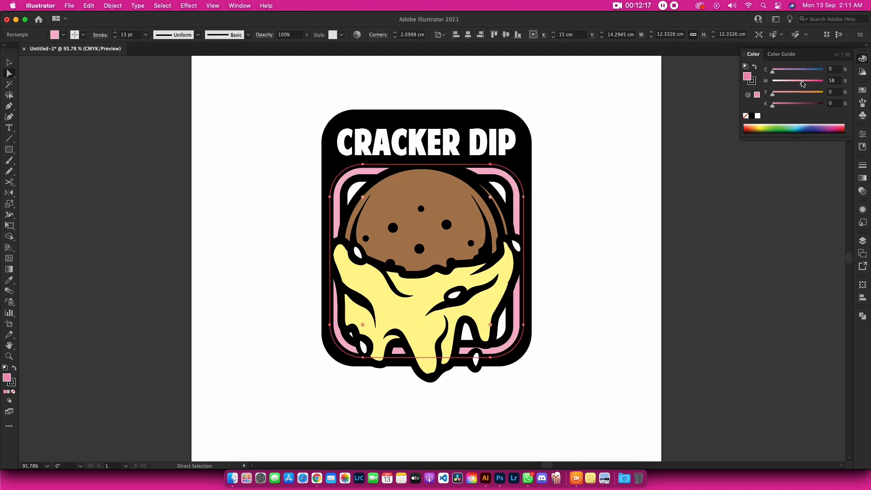
{"action": "left_click", "coordinate": [589, 191]}
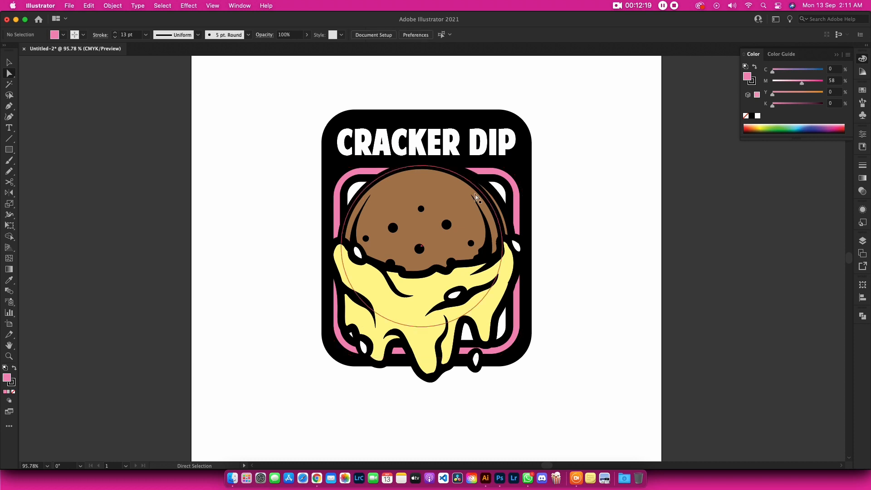
Give the inner of the two rounded inner frames a black fill and no stroke, and deselect it.
{"action": "left_click", "coordinate": [501, 194]}
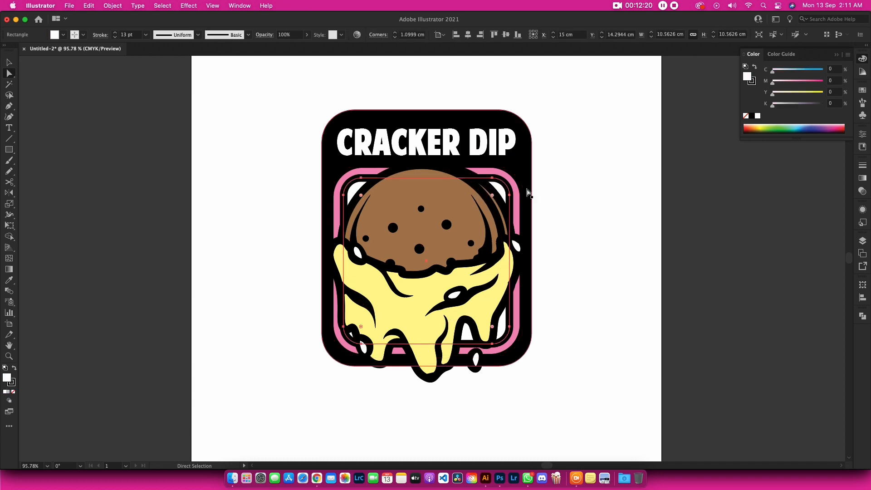
{"action": "left_click", "coordinate": [755, 68]}
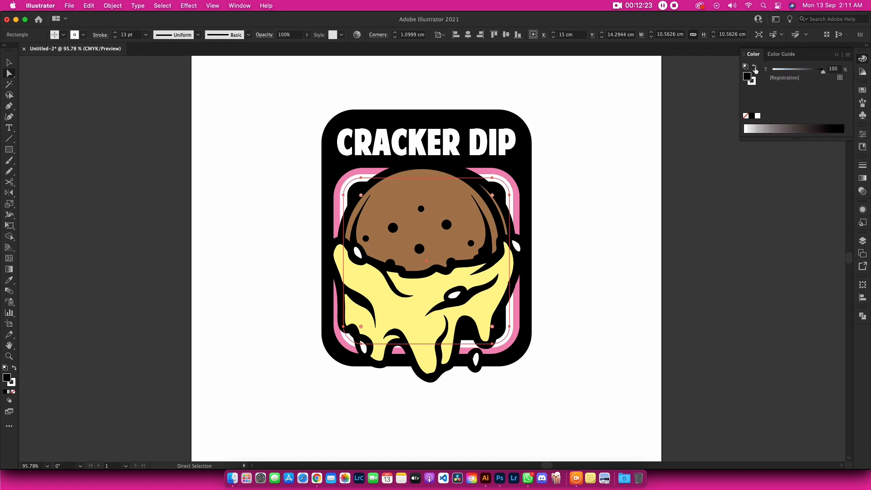
{"action": "left_click", "coordinate": [755, 69]}
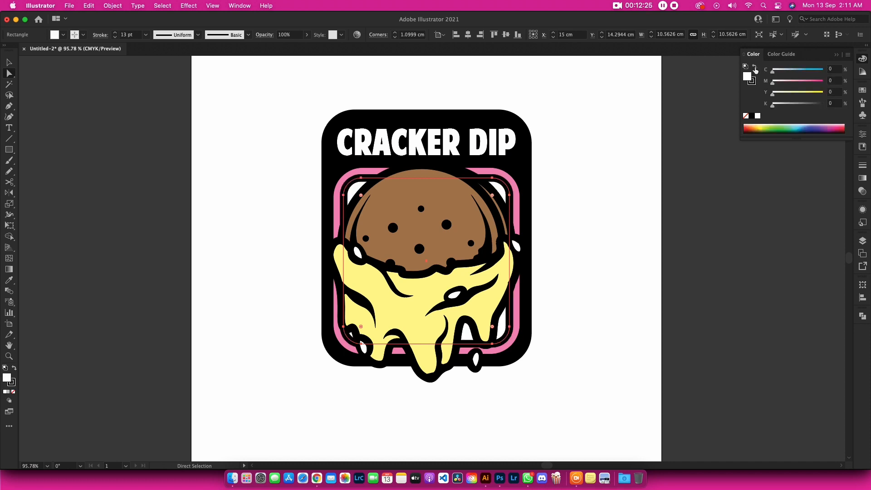
{"action": "left_click", "coordinate": [755, 69]}
{"action": "left_click", "coordinate": [756, 85]}
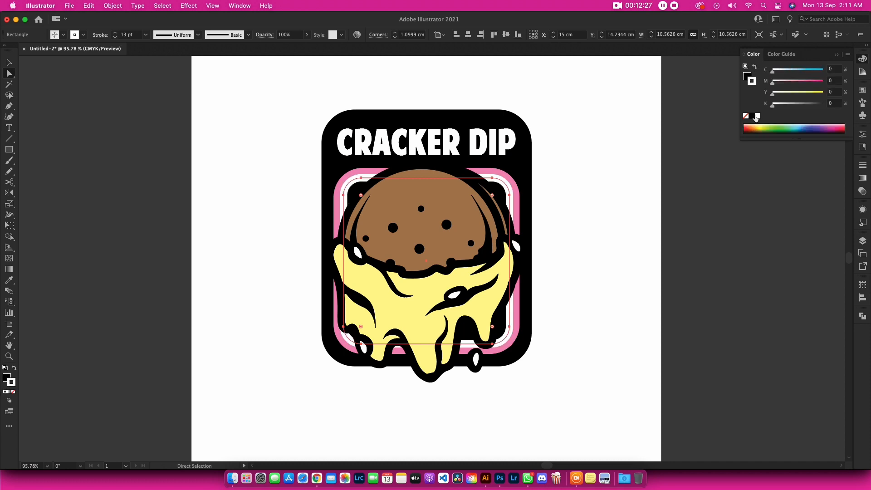
{"action": "left_click", "coordinate": [746, 116]}
{"action": "left_click", "coordinate": [617, 176]}
{"action": "left_click_drag", "start_coordinate": [589, 244], "coordinate": [613, 281]}
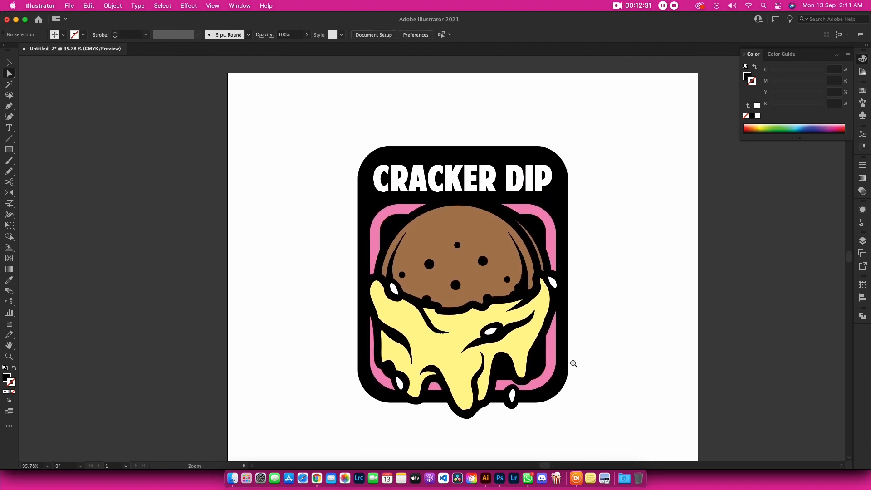
Fill the five small fleck shapes on and around the cheese dip with the C=0 M=95 Y=20 K=0 pink swatch, and deselect them.
{"action": "left_click", "coordinate": [573, 364]}
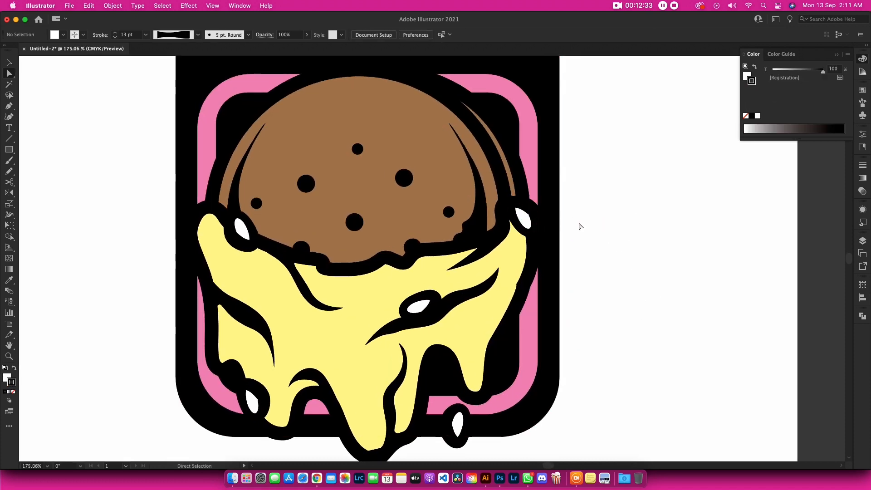
{"action": "left_click", "coordinate": [529, 220]}
{"action": "left_click", "coordinate": [421, 309], "text": "shift"}
{"action": "left_click", "coordinate": [458, 429], "text": "shift"}
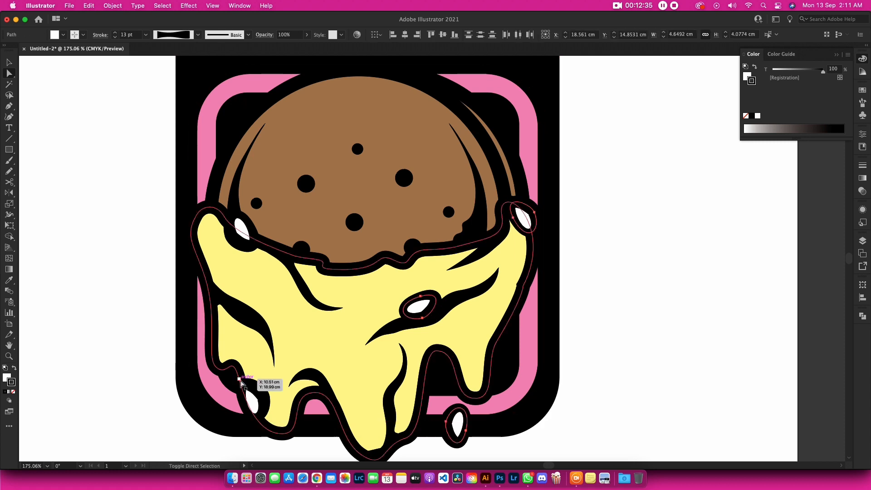
{"action": "left_click", "coordinate": [250, 397], "text": "shift"}
{"action": "left_click", "coordinate": [241, 230], "text": "shift"}
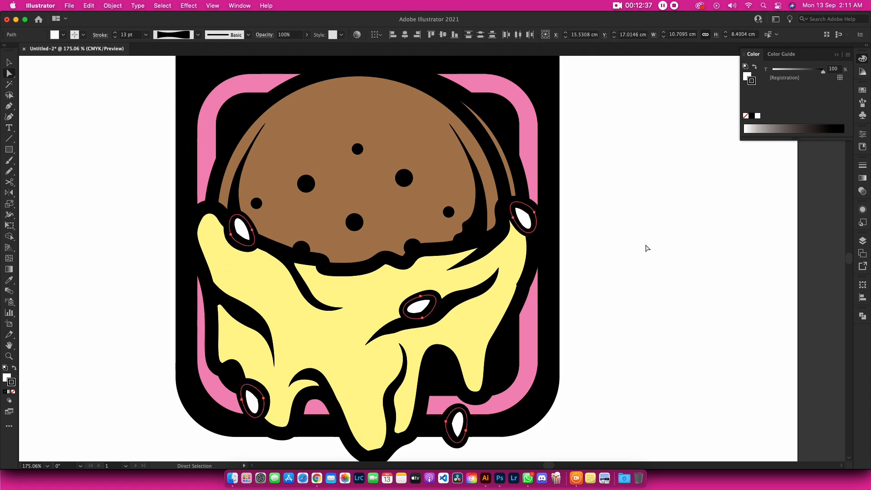
{"action": "left_click", "coordinate": [862, 90]}
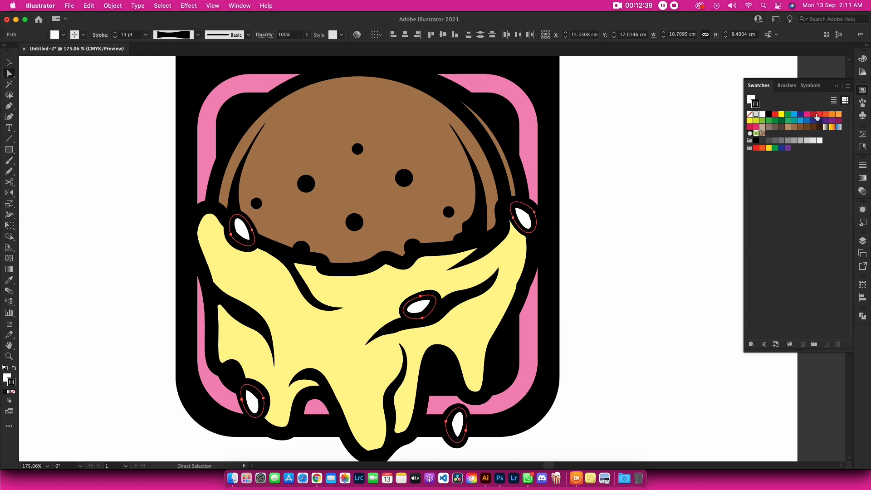
{"action": "left_click", "coordinate": [751, 122]}
{"action": "key", "text": "super+z"}
{"action": "key", "text": "x"}
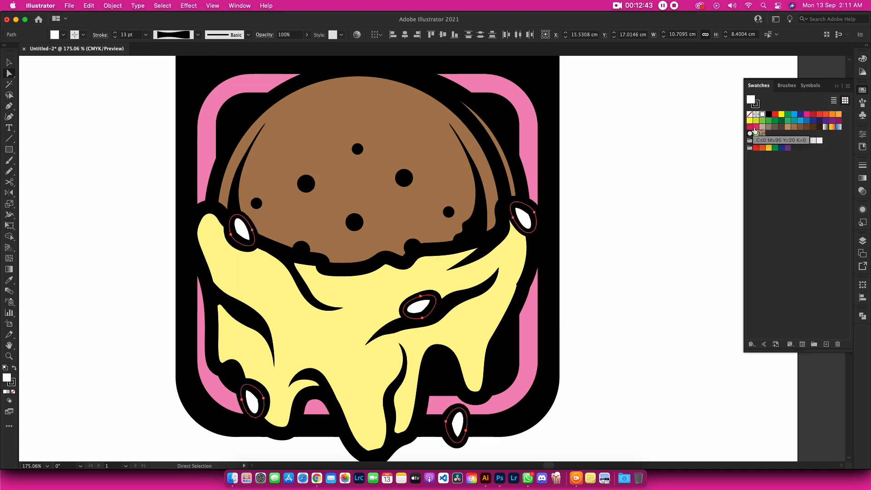
{"action": "left_click", "coordinate": [755, 128]}
{"action": "left_click", "coordinate": [657, 185]}
{"action": "left_click_drag", "start_coordinate": [658, 186], "coordinate": [717, 191]}
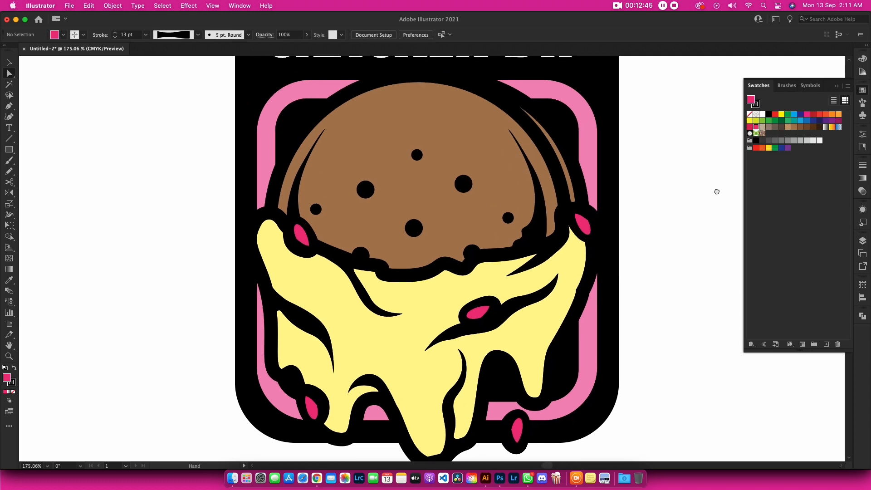
Group all the badge artwork, centre the group on the artboard, and deselect it.
{"action": "key", "text": "super+0"}
{"action": "key", "text": "v"}
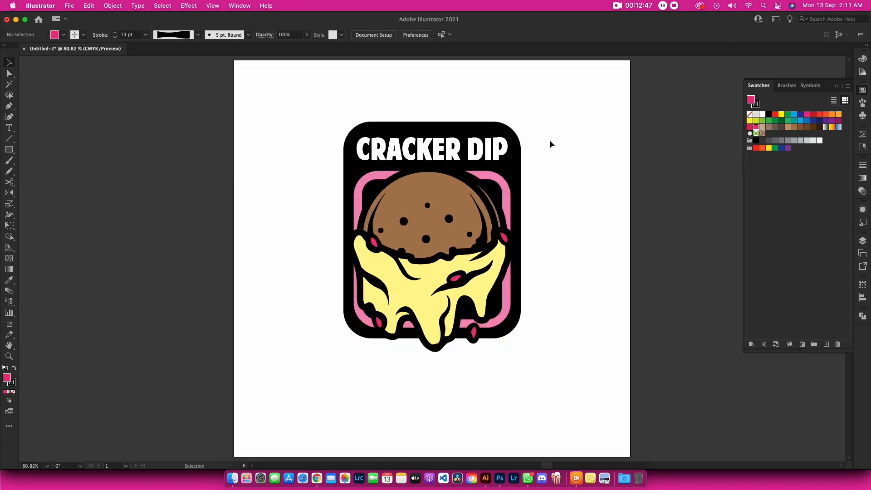
{"action": "left_click_drag", "start_coordinate": [550, 144], "coordinate": [301, 361]}
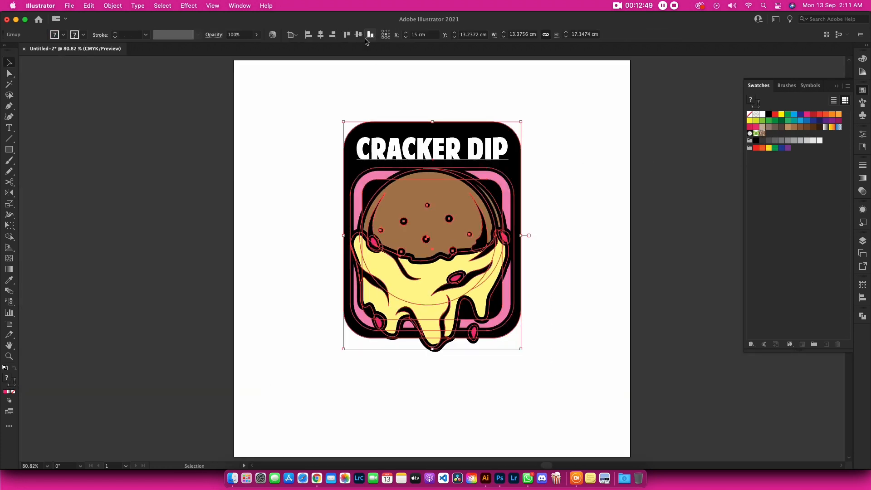
{"action": "right_click", "coordinate": [461, 119]}
{"action": "left_click", "coordinate": [485, 130]}
{"action": "right_click", "coordinate": [578, 129]}
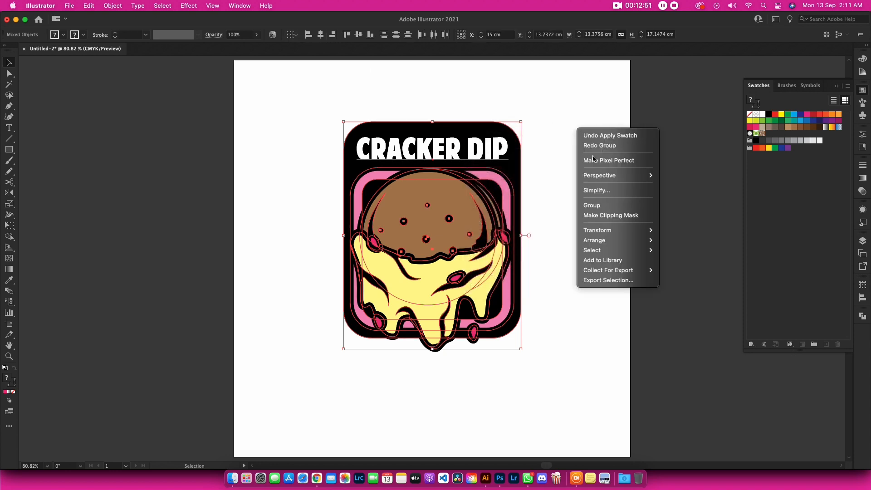
{"action": "left_click", "coordinate": [592, 205]}
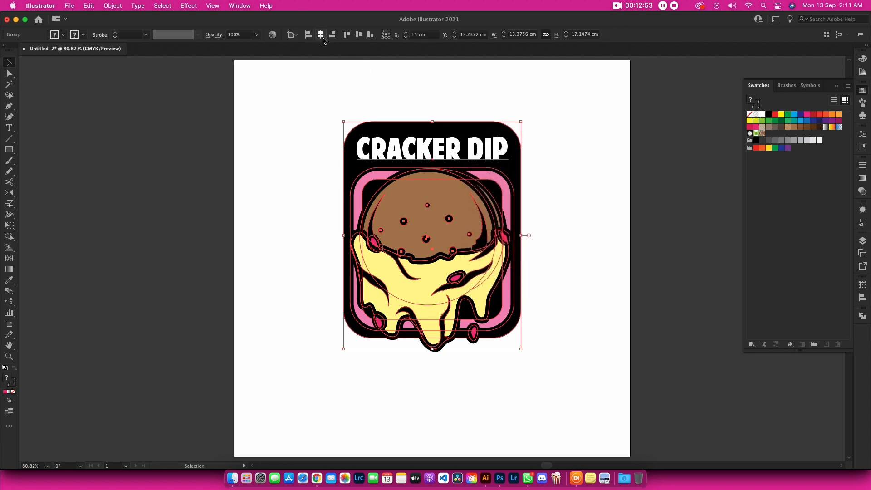
{"action": "left_click", "coordinate": [359, 34]}
{"action": "left_click", "coordinate": [584, 192]}
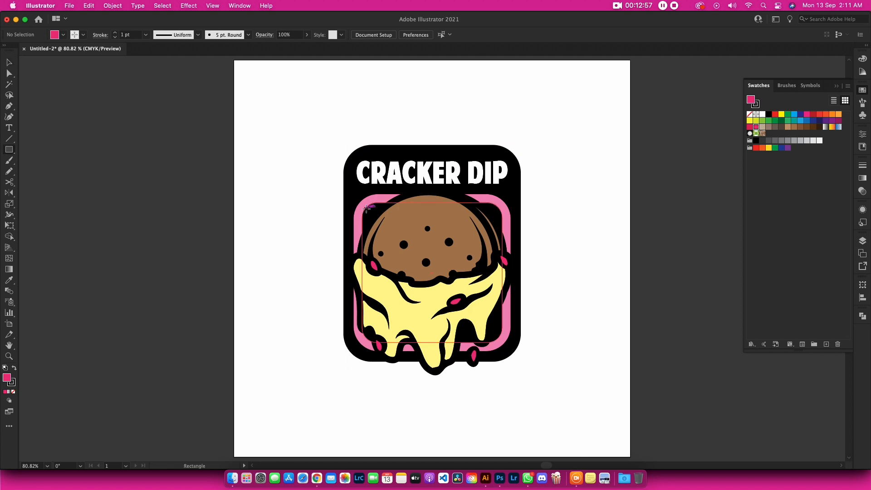
Draw a 30 cm by 30 cm pink rectangle covering the whole artboard, send it to the back, and deselect it.
{"action": "key", "text": "m"}
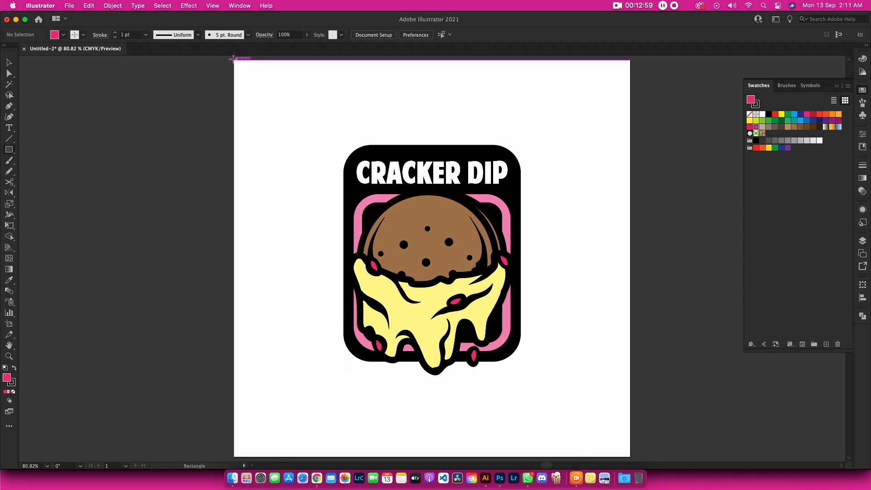
{"action": "mouse_move", "coordinate": [234, 59]}
{"action": "left_mouse_down"}
{"action": "mouse_move", "coordinate": [622, 428]}
{"action": "mouse_move", "coordinate": [632, 456]}
{"action": "left_mouse_up"}
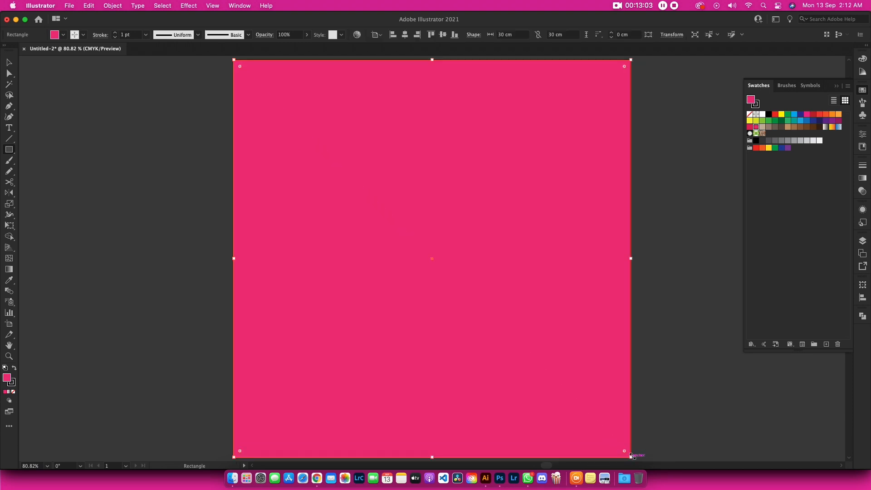
{"action": "right_click", "coordinate": [492, 229]}
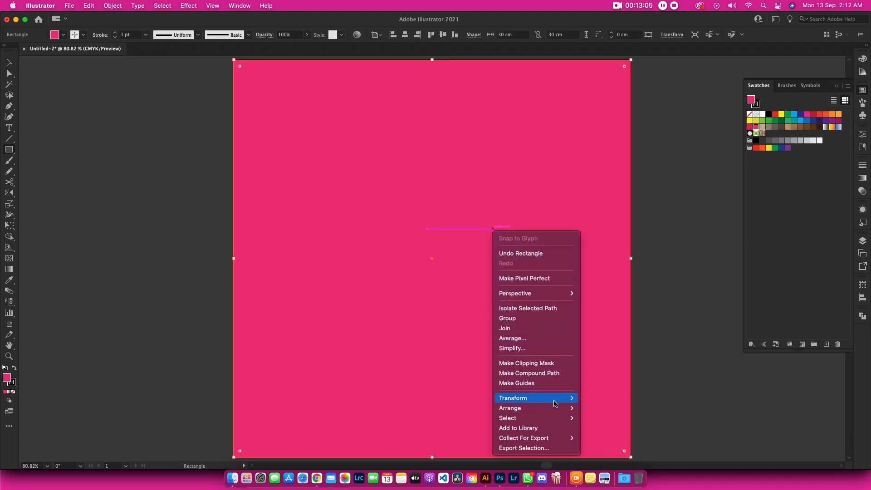
{"action": "mouse_move", "coordinate": [567, 408]}
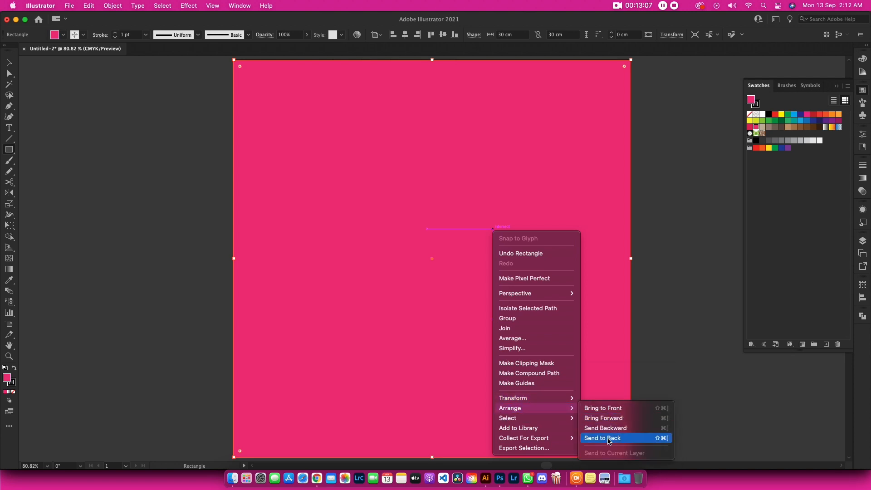
{"action": "left_click", "coordinate": [606, 438]}
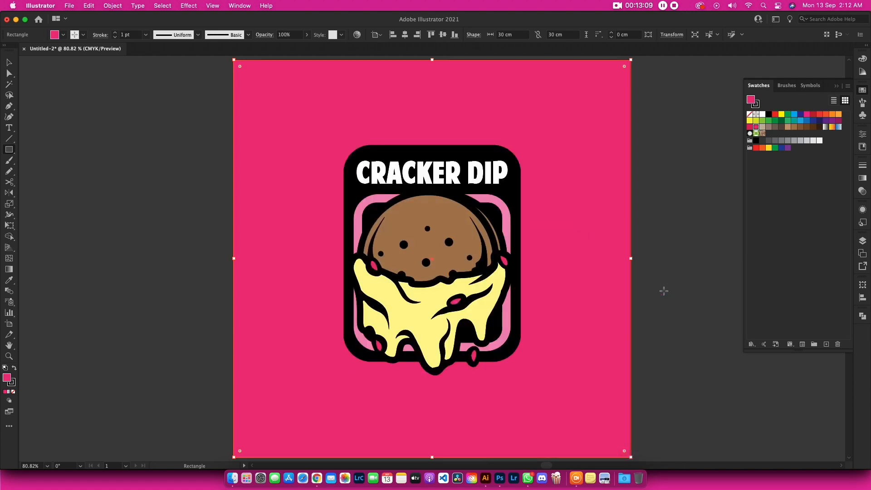
{"action": "key", "text": "v"}
{"action": "left_click", "coordinate": [657, 221]}
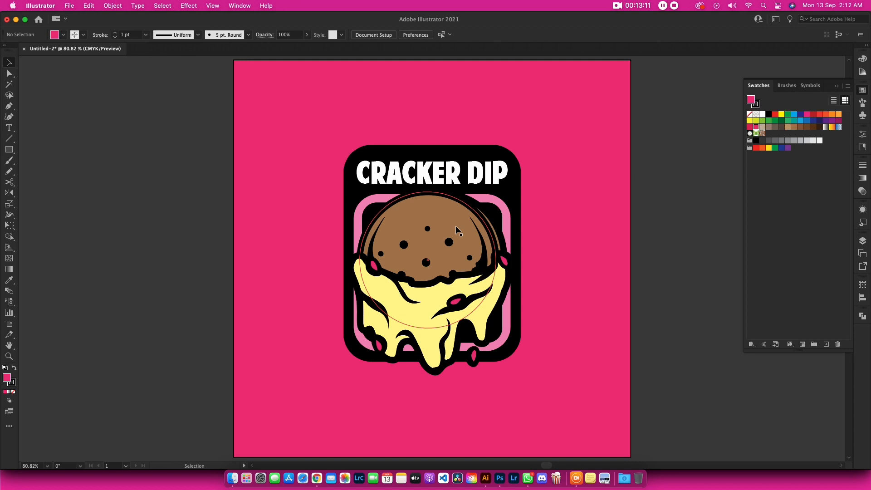
Try enlarging the badge group proportionally about its centre, and undo the scaling.
{"action": "left_click", "coordinate": [455, 225]}
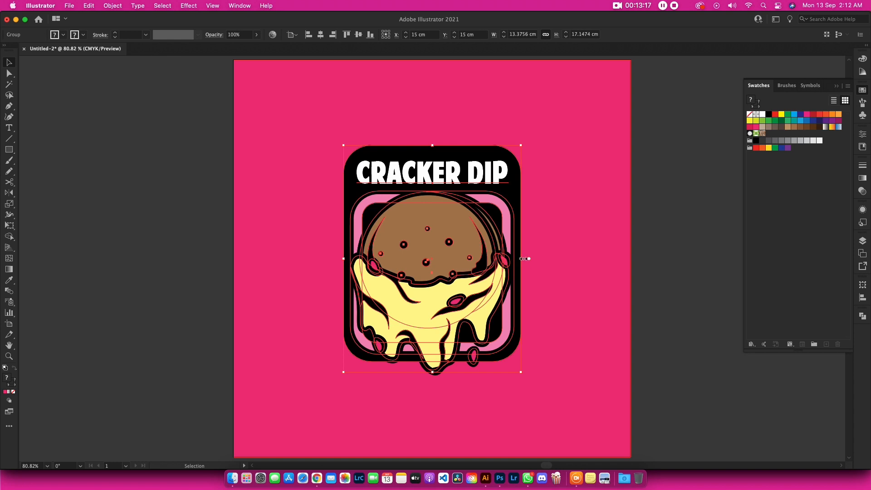
{"action": "left_click_drag", "start_coordinate": [524, 259], "coordinate": [618, 260]}
{"action": "left_click", "coordinate": [612, 232]}
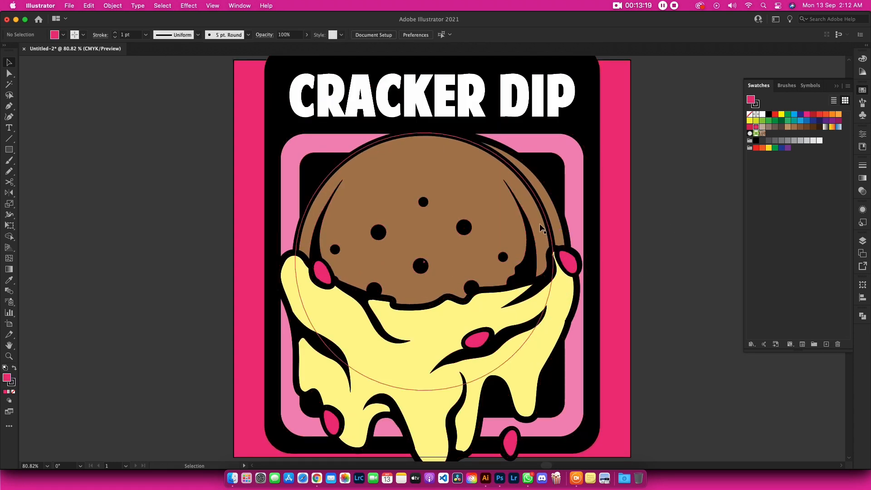
{"action": "left_click", "coordinate": [557, 232]}
{"action": "key", "text": "super+z"}
{"action": "left_click", "coordinate": [670, 244]}
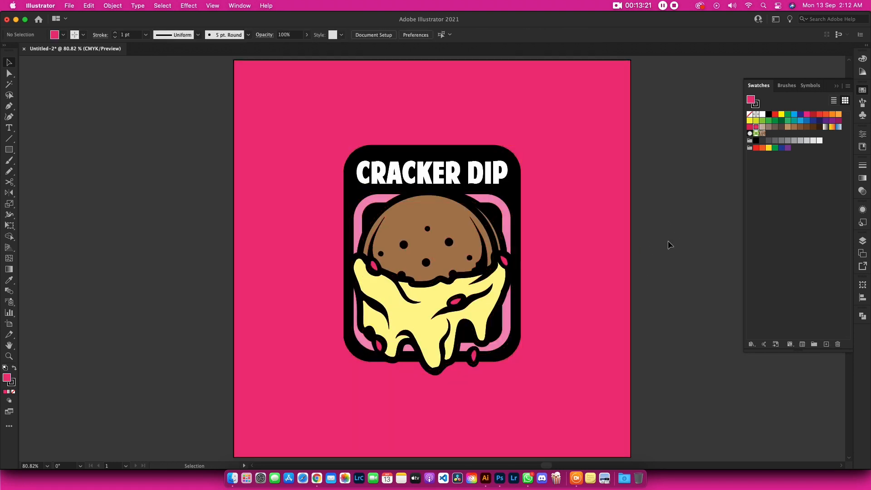
Expand the badge group's appearance, expand its fills and strokes into shapes, and deselect it.
{"action": "scroll", "coordinate": [614, 245], "scroll_direction": "up", "scroll_amount": 2}
{"action": "scroll", "coordinate": [614, 245], "scroll_direction": "left", "scroll_amount": 2}
{"action": "left_click", "coordinate": [443, 226]}
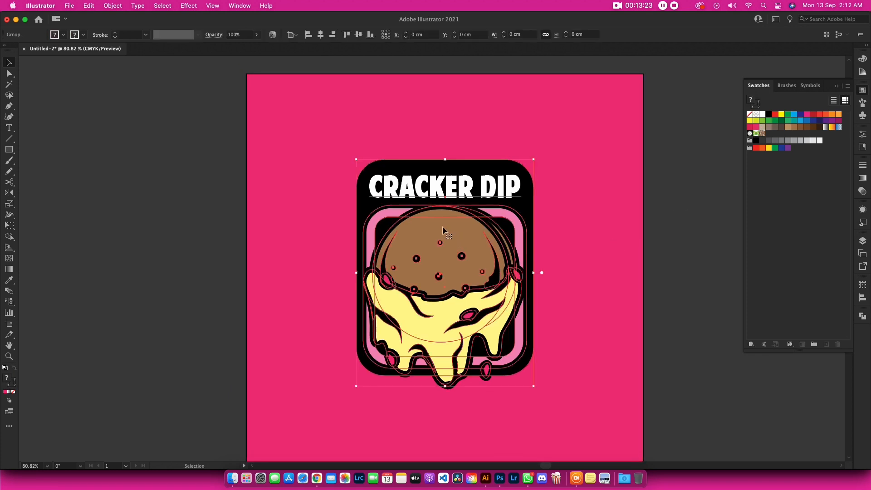
{"action": "left_click", "coordinate": [112, 5]}
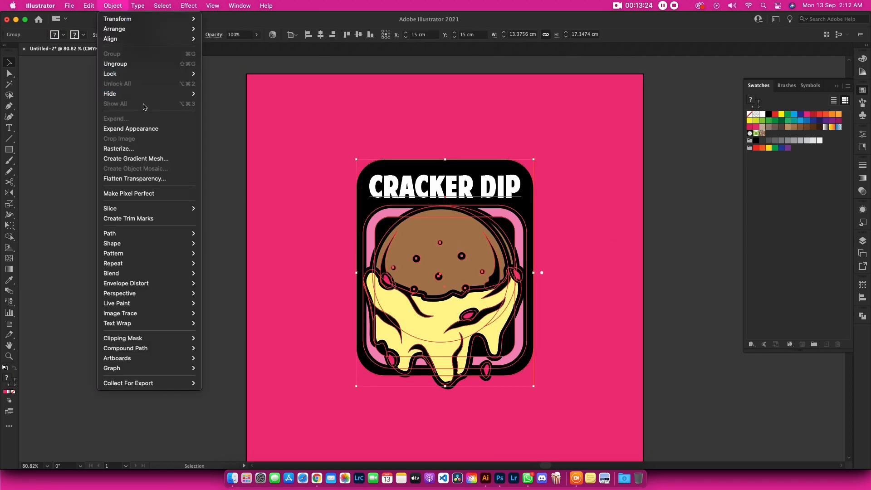
{"action": "left_click", "coordinate": [147, 129]}
{"action": "left_click", "coordinate": [108, 6]}
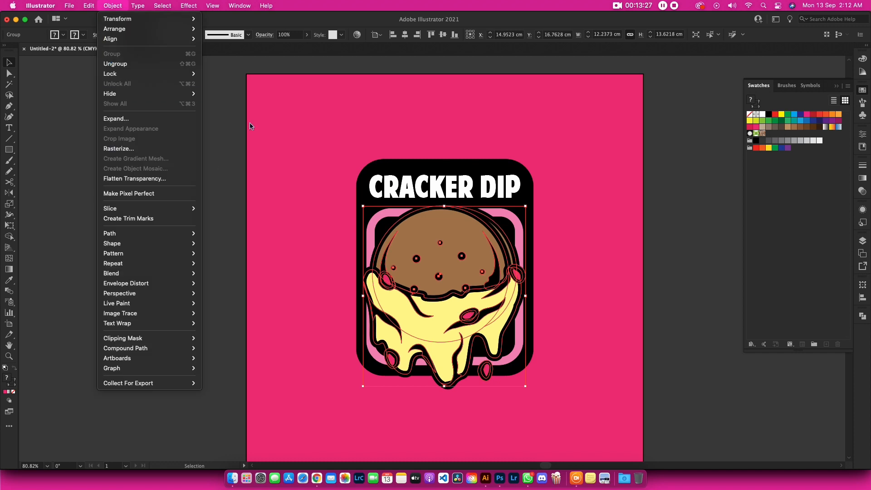
{"action": "left_click", "coordinate": [420, 185]}
{"action": "left_click", "coordinate": [113, 5]}
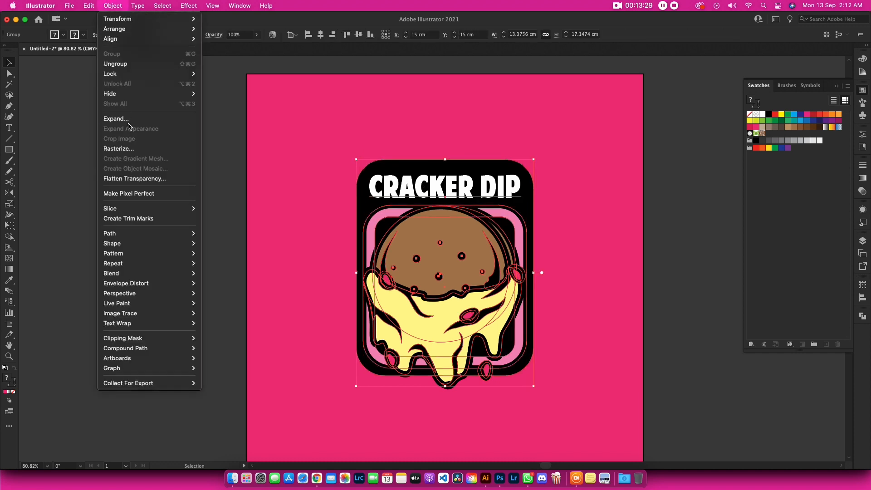
{"action": "left_click", "coordinate": [116, 119]}
{"action": "left_click", "coordinate": [463, 308]}
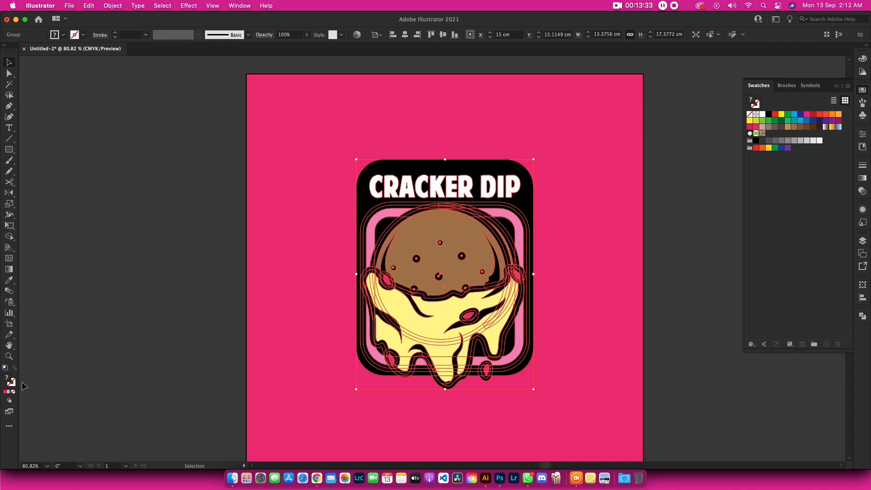
{"action": "left_click", "coordinate": [189, 295]}
Enlarge the expanded badge group moderately and proportionally about its centre, leaving a wide pink margin, and deselect it.
{"action": "left_click", "coordinate": [422, 276]}
{"action": "left_click_drag", "start_coordinate": [445, 161], "coordinate": [446, 131]}
{"action": "left_click", "coordinate": [667, 231]}
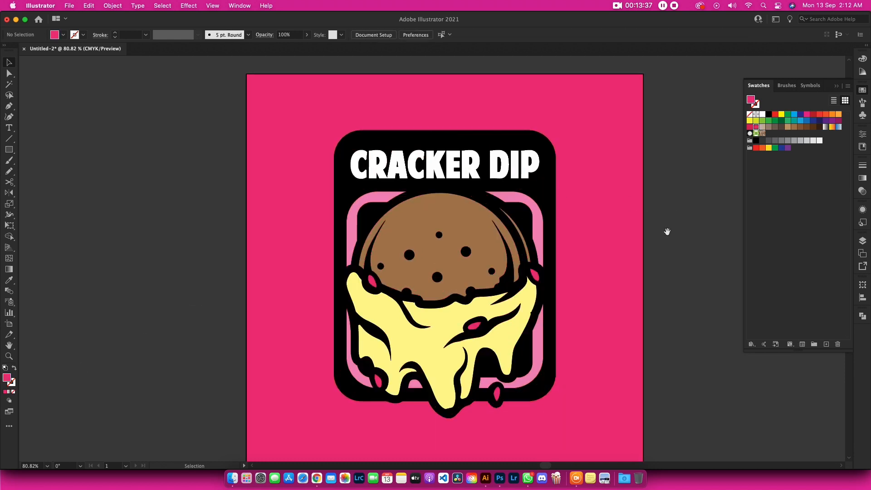
{"action": "left_click_drag", "start_coordinate": [667, 231], "coordinate": [612, 310]}
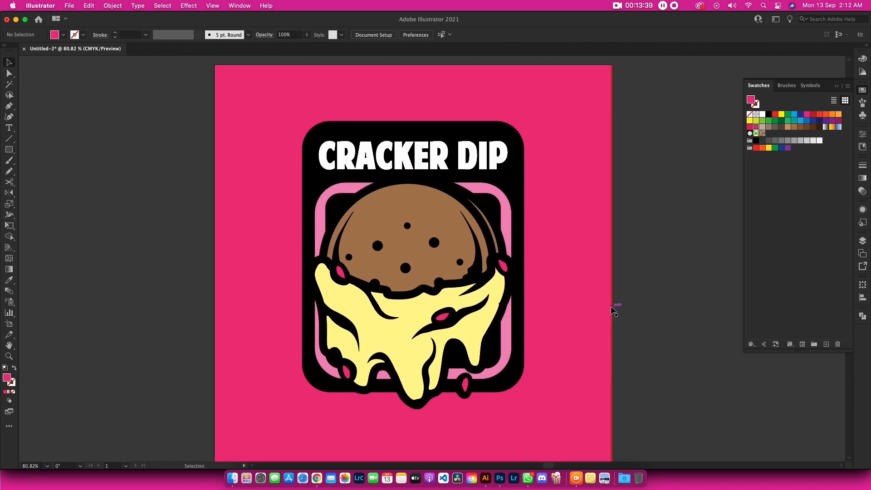
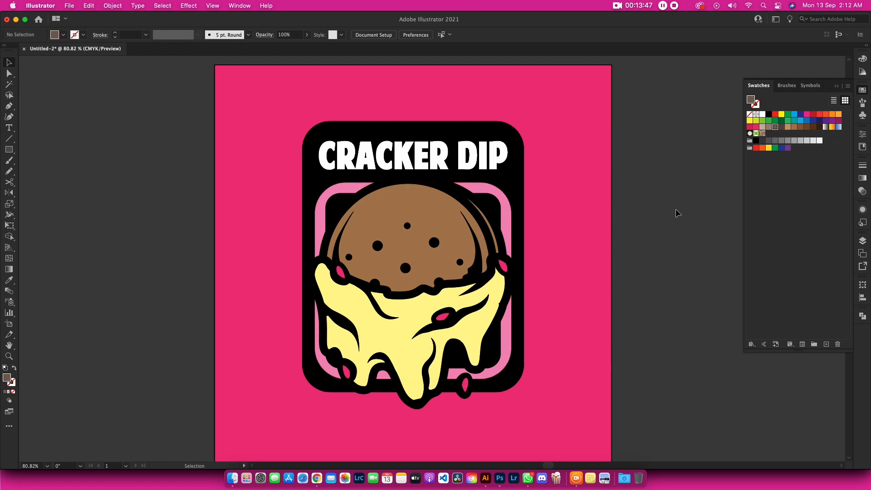
Draw a closed shadow shape over the cracker's lower half, with a wavy upper edge and peaks rising along both sides.
{"action": "key", "text": "z"}
{"action": "left_click_drag", "start_coordinate": [350, 280], "coordinate": [441, 240]}
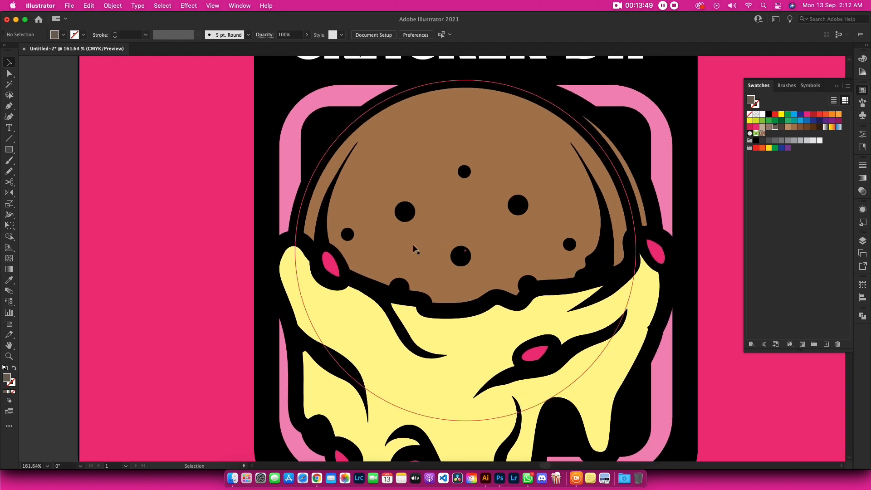
{"action": "key", "text": "p"}
{"action": "left_click", "coordinate": [294, 235]}
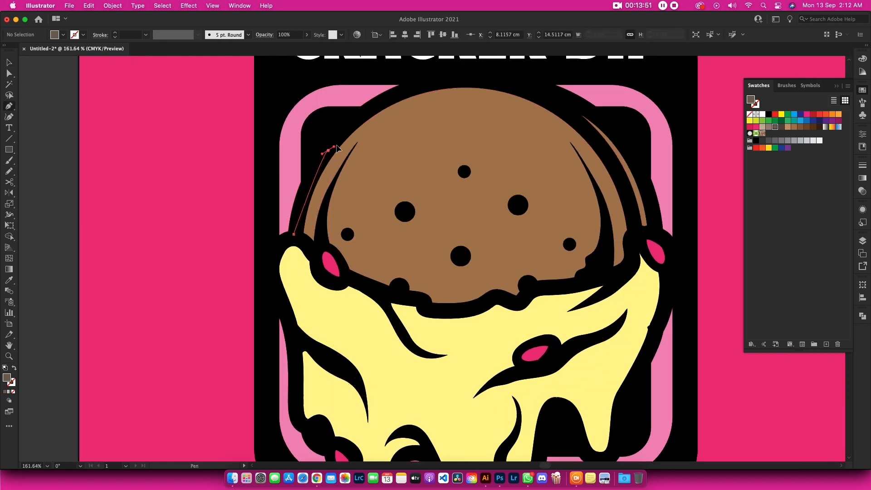
{"action": "left_click_drag", "start_coordinate": [327, 149], "coordinate": [326, 172]}
{"action": "left_click", "coordinate": [369, 110]}
{"action": "left_click", "coordinate": [335, 174]}
{"action": "left_click_drag", "start_coordinate": [399, 265], "coordinate": [449, 279]}
{"action": "left_click_drag", "start_coordinate": [466, 235], "coordinate": [608, 235]}
{"action": "left_click_drag", "start_coordinate": [600, 201], "coordinate": [659, 231]}
{"action": "left_click", "coordinate": [616, 168]}
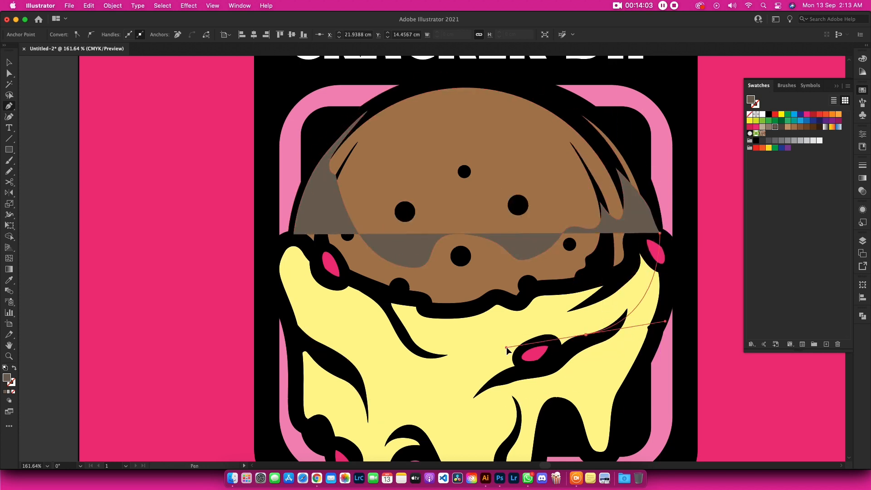
{"action": "left_click_drag", "start_coordinate": [586, 335], "coordinate": [505, 348]}
{"action": "left_click", "coordinate": [360, 358]}
{"action": "left_click", "coordinate": [293, 285]}
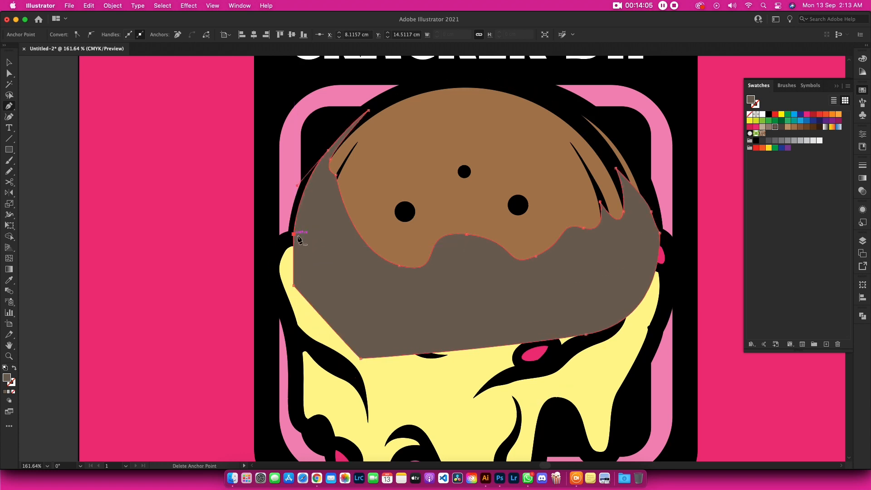
{"action": "left_click", "coordinate": [298, 236]}
Place the shadow shape directly in front of the cracker's brown fill, beneath the black outlines, and fill it dark brown.
{"action": "key", "text": "v"}
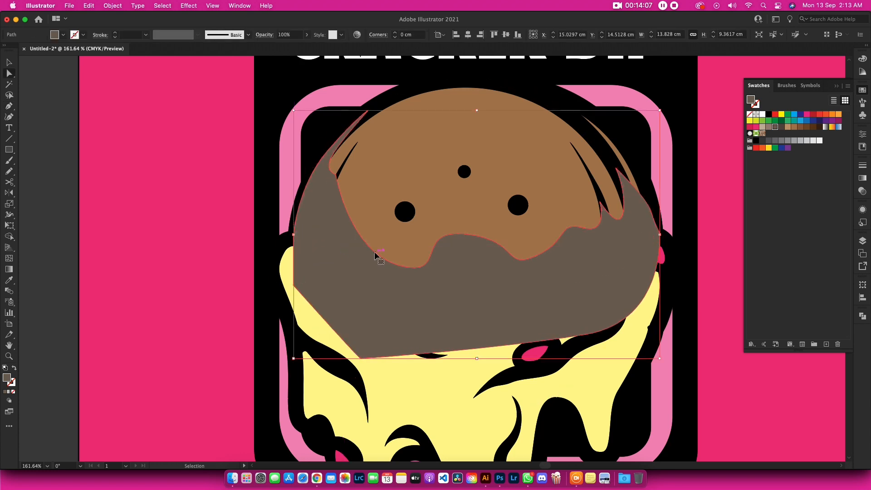
{"action": "key", "text": "Delete"}
{"action": "left_click", "coordinate": [376, 256]}
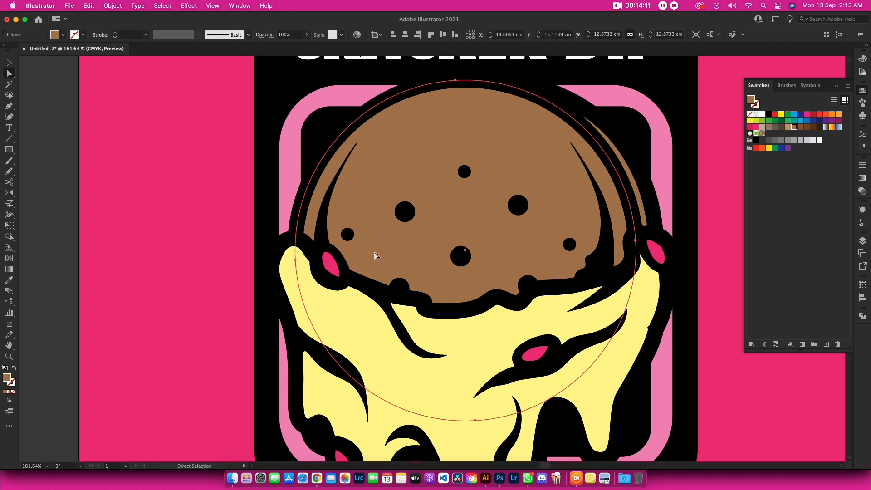
{"action": "key", "text": "ctrl+z"}
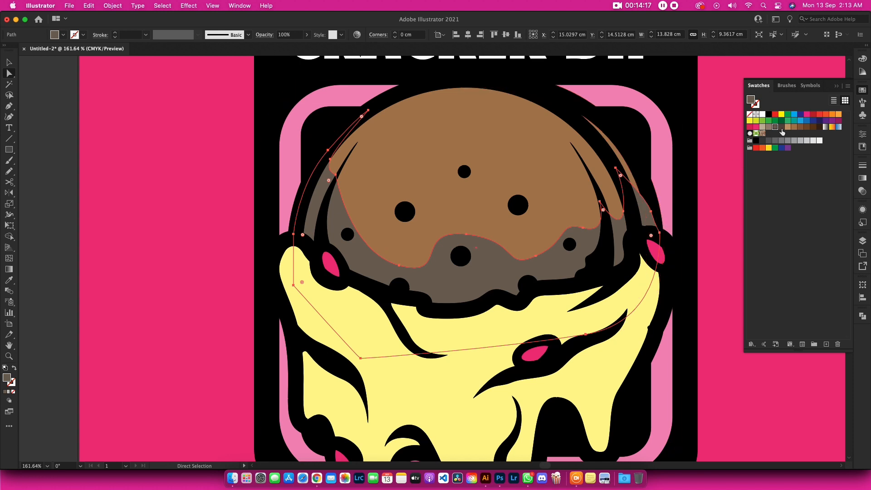
{"action": "left_click", "coordinate": [794, 127]}
{"action": "left_click", "coordinate": [807, 127]}
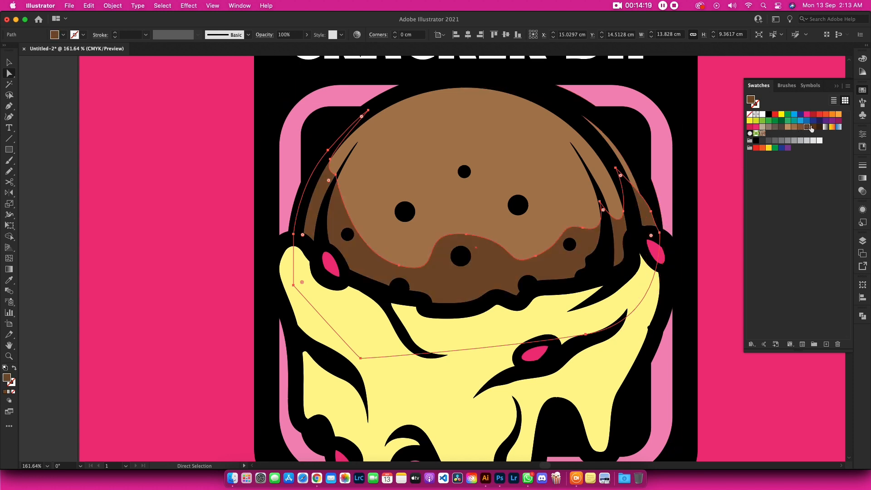
Pull the dark brown shadow's right-edge anchors inward so its edge stays within the cracker's outline.
{"action": "left_click", "coordinate": [653, 211]}
{"action": "left_click_drag", "start_coordinate": [652, 213], "coordinate": [648, 239]}
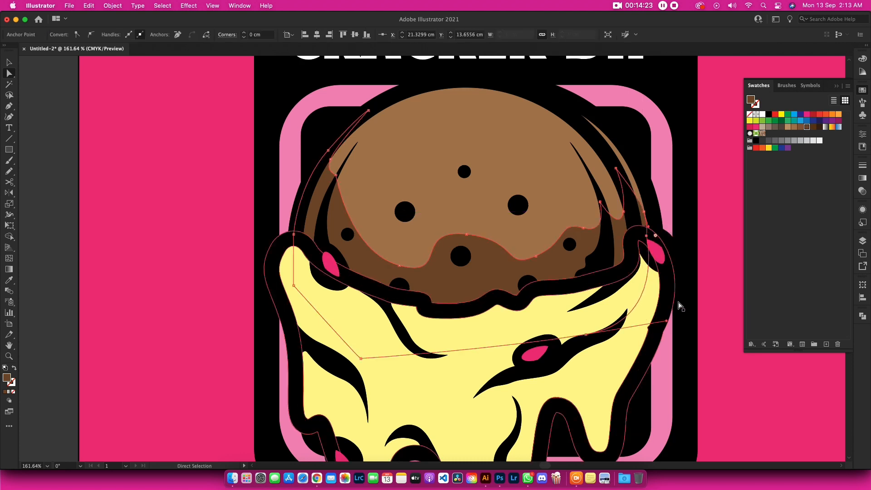
{"action": "left_click", "coordinate": [761, 395]}
Draw a thin crescent-shaped highlight along the cracker's top edge and smooth its outer curve.
{"action": "left_click_drag", "start_coordinate": [469, 377], "coordinate": [435, 370]}
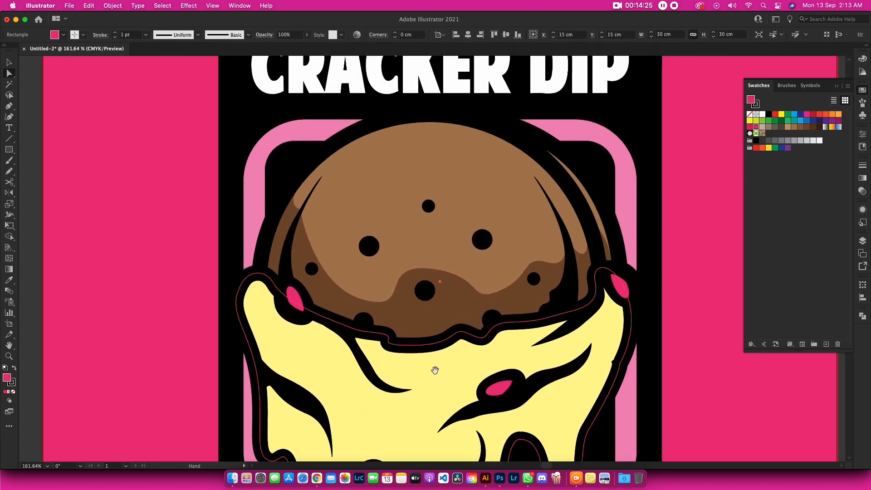
{"action": "key", "text": "p"}
{"action": "left_click", "coordinate": [341, 137]}
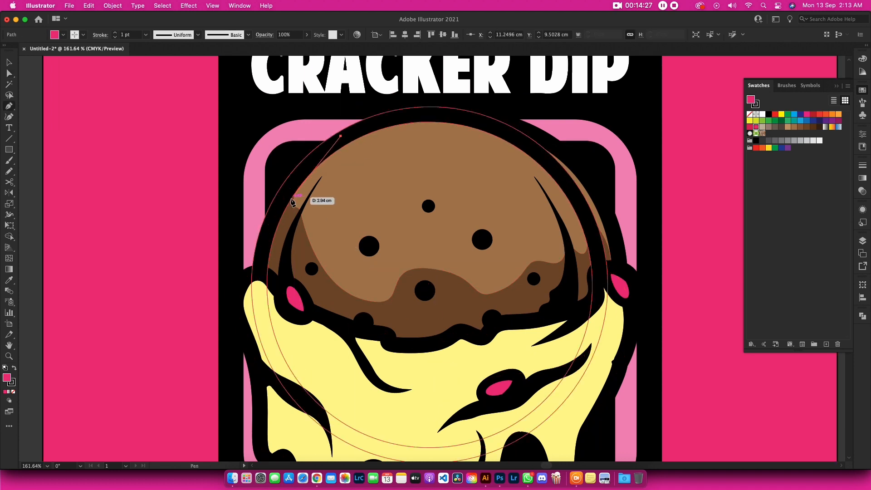
{"action": "left_click_drag", "start_coordinate": [281, 206], "coordinate": [356, 152]}
{"action": "left_click_drag", "start_coordinate": [480, 141], "coordinate": [553, 157]}
{"action": "left_click_drag", "start_coordinate": [587, 229], "coordinate": [351, 104]}
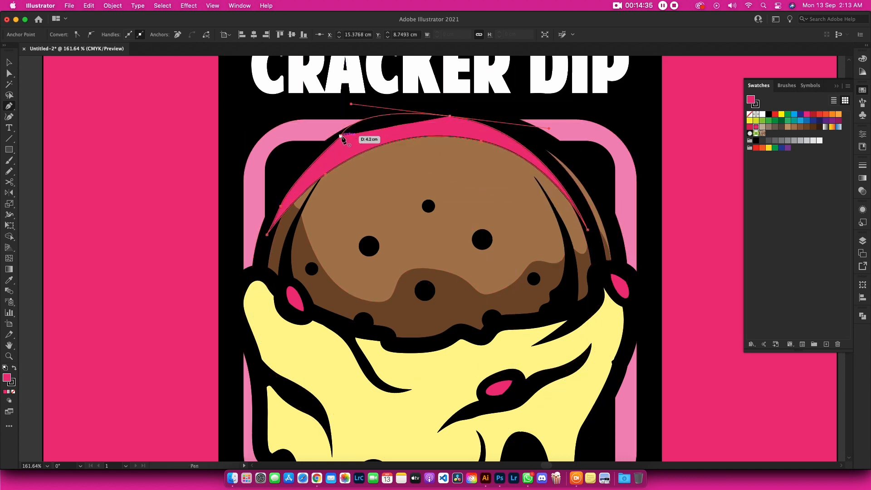
{"action": "left_click", "coordinate": [341, 137]}
{"action": "key", "text": "a"}
{"action": "left_click_drag", "start_coordinate": [351, 104], "coordinate": [378, 111]}
{"action": "left_click", "coordinate": [420, 126]}
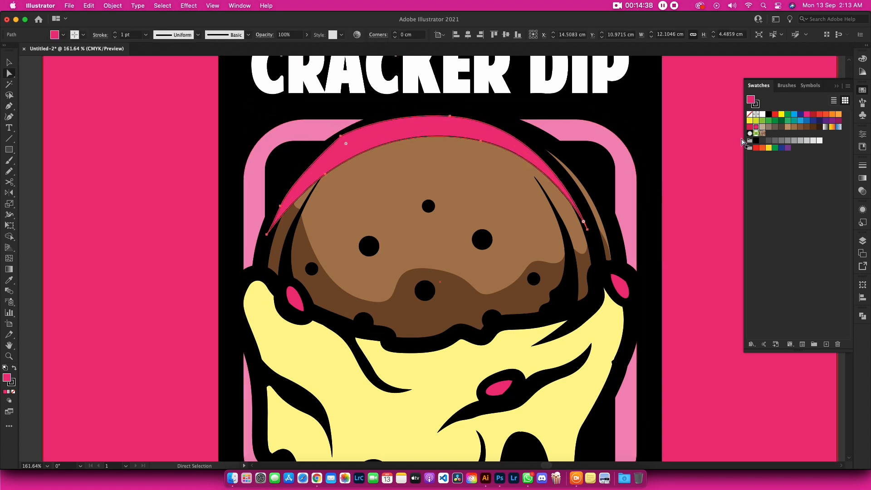
Remove the crescent's stroke, fill it light brown, and place it directly in front of the cracker's fill beneath the outlines.
{"action": "left_click", "coordinate": [750, 115]}
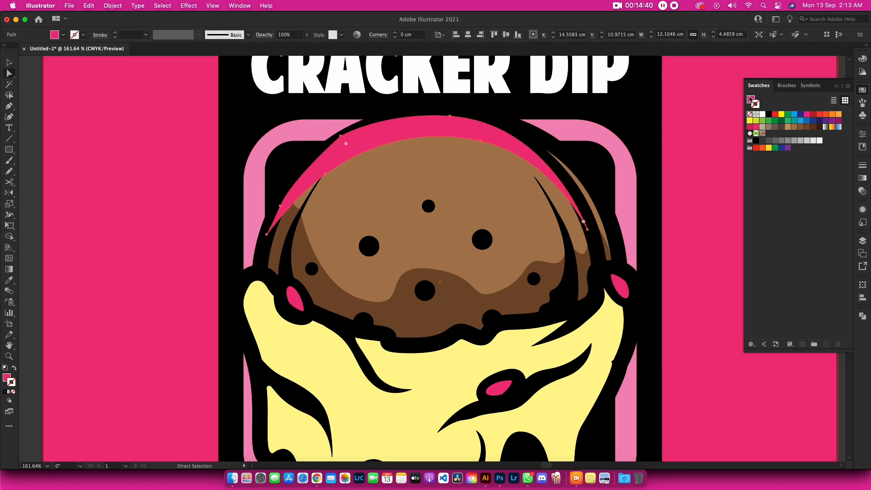
{"action": "left_click", "coordinate": [786, 128]}
{"action": "key", "text": "Delete"}
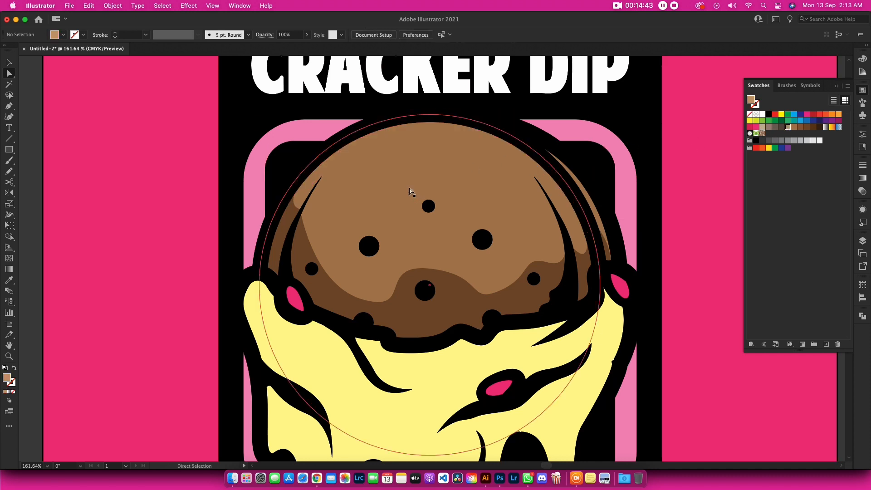
{"action": "left_click", "coordinate": [410, 191]}
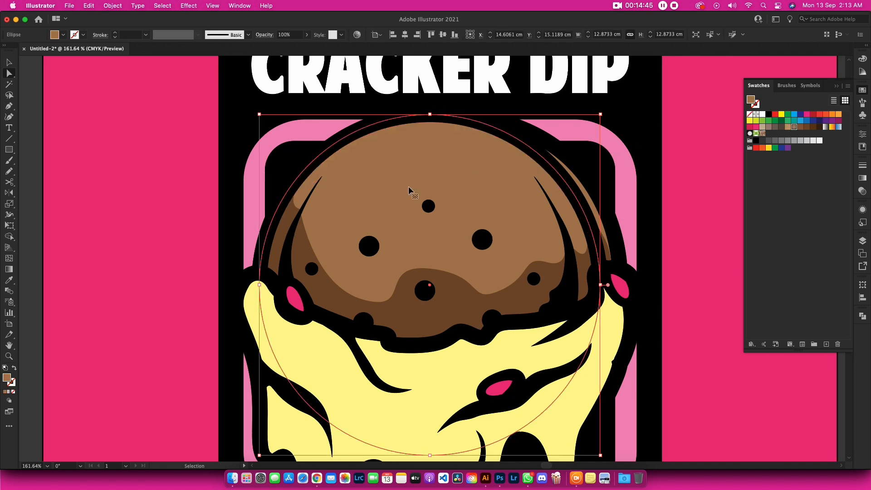
{"action": "key", "text": "super+z"}
{"action": "left_click", "coordinate": [665, 151]}
Draw a closed curved shadow shape along the dip's upper-left edge, tapering down into the long crease beside it.
{"action": "left_click_drag", "start_coordinate": [648, 247], "coordinate": [649, 216]}
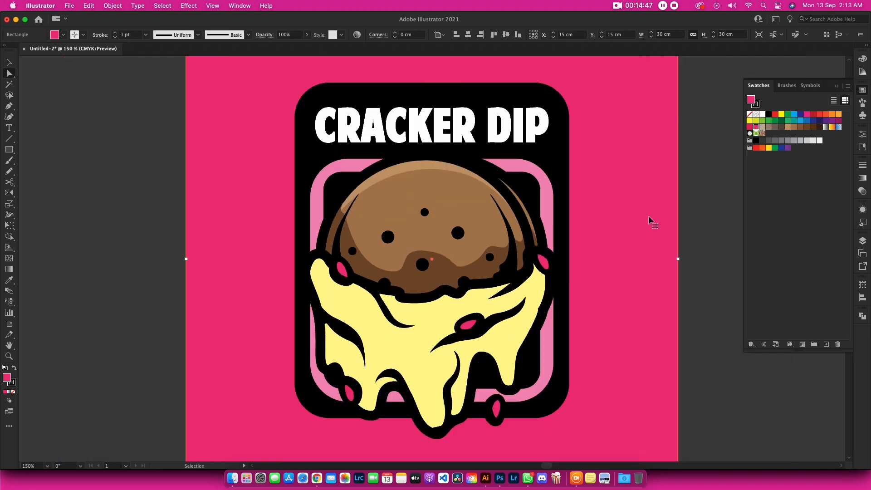
{"action": "key", "text": "super+1"}
{"action": "left_click_drag", "start_coordinate": [421, 237], "coordinate": [506, 277]}
{"action": "left_click_drag", "start_coordinate": [488, 345], "coordinate": [484, 233]}
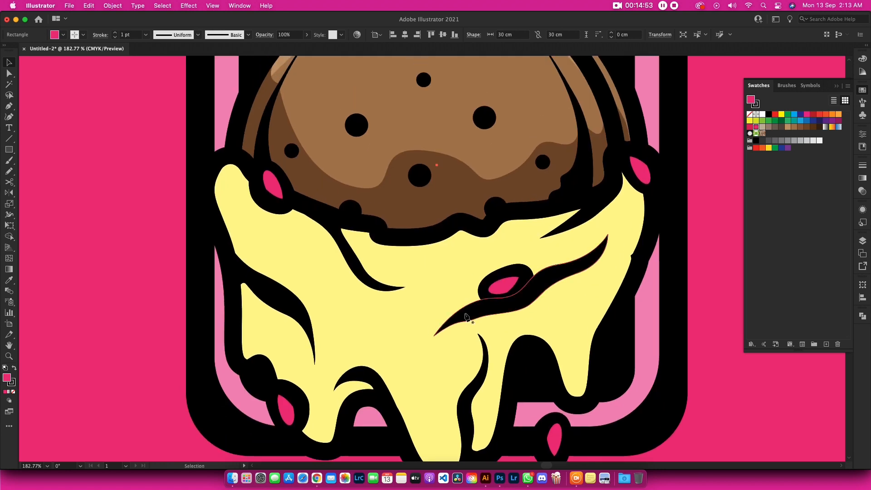
{"action": "key", "text": "p"}
{"action": "scroll", "coordinate": [385, 273], "scroll_direction": "down", "scroll_amount": 3}
{"action": "left_click", "coordinate": [240, 87]}
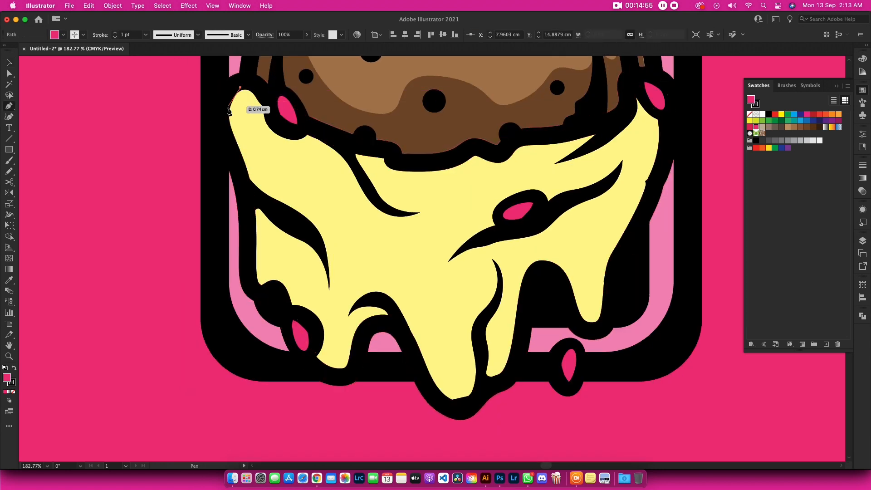
{"action": "left_click", "coordinate": [242, 175]}
{"action": "left_click_drag", "start_coordinate": [245, 125], "coordinate": [256, 112]}
{"action": "left_click_drag", "start_coordinate": [292, 156], "coordinate": [322, 157]}
{"action": "left_click_drag", "start_coordinate": [348, 185], "coordinate": [397, 213]}
{"action": "left_click_drag", "start_coordinate": [364, 179], "coordinate": [355, 154]}
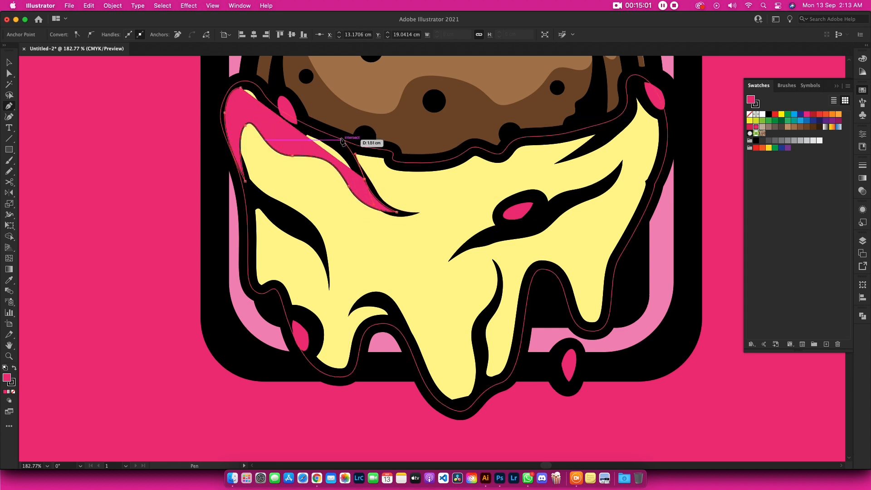
{"action": "left_click", "coordinate": [326, 134]}
{"action": "left_click_drag", "start_coordinate": [241, 88], "coordinate": [242, 91]}
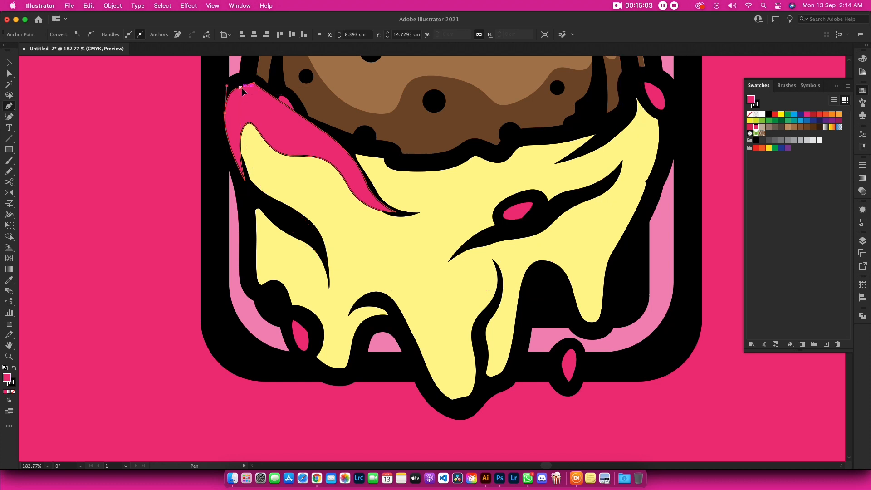
Remove the dip shadow's stroke and fill it orange with C 0, M 29, Y 100, K 0.
{"action": "left_click", "coordinate": [750, 115]}
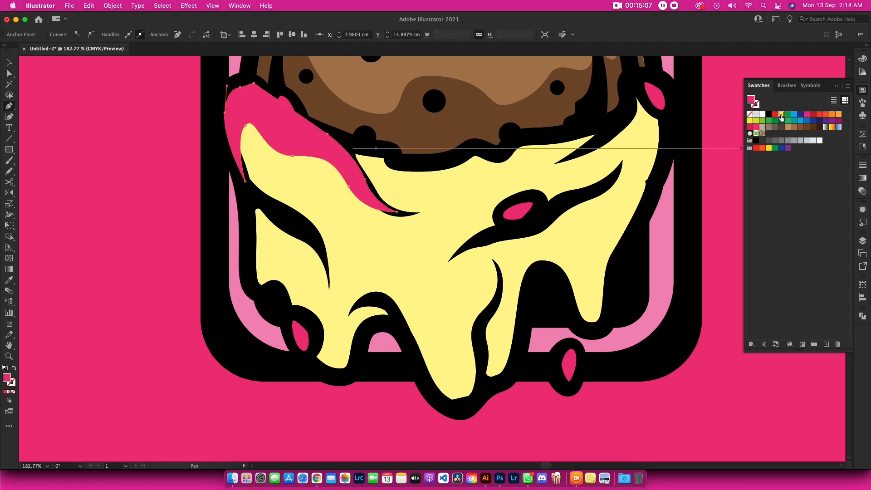
{"action": "left_click", "coordinate": [781, 116]}
{"action": "left_click", "coordinate": [863, 60]}
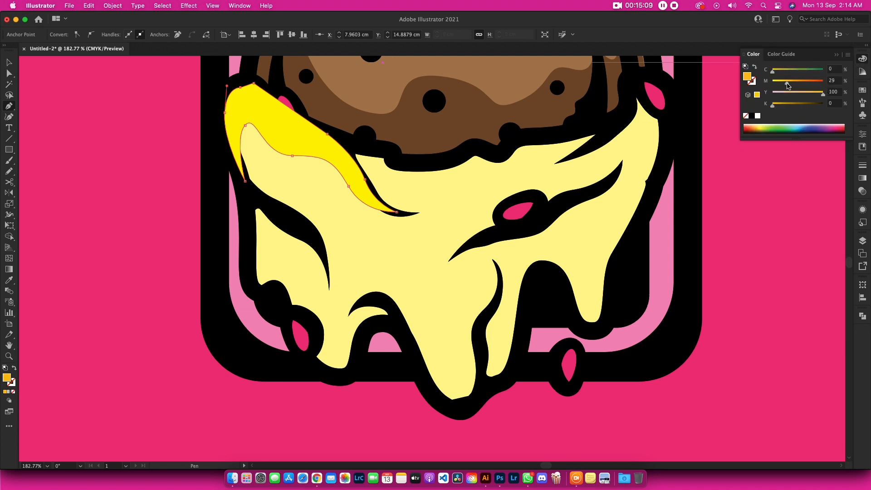
{"action": "left_click_drag", "start_coordinate": [788, 86], "coordinate": [787, 86]}
Cut the upper-left dip shadow and paste it directly in front of the yellow dip fill, beneath the black outlines.
{"action": "key", "text": "a"}
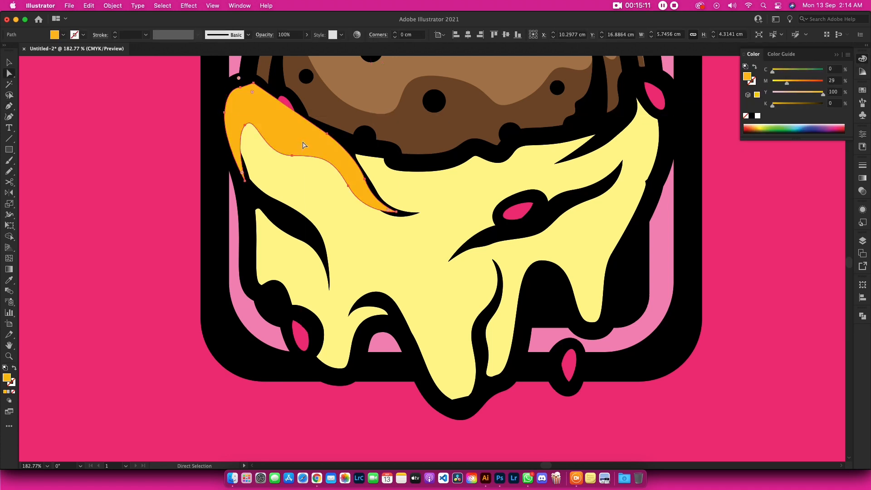
{"action": "key", "text": "Delete"}
{"action": "key", "text": "super+z"}
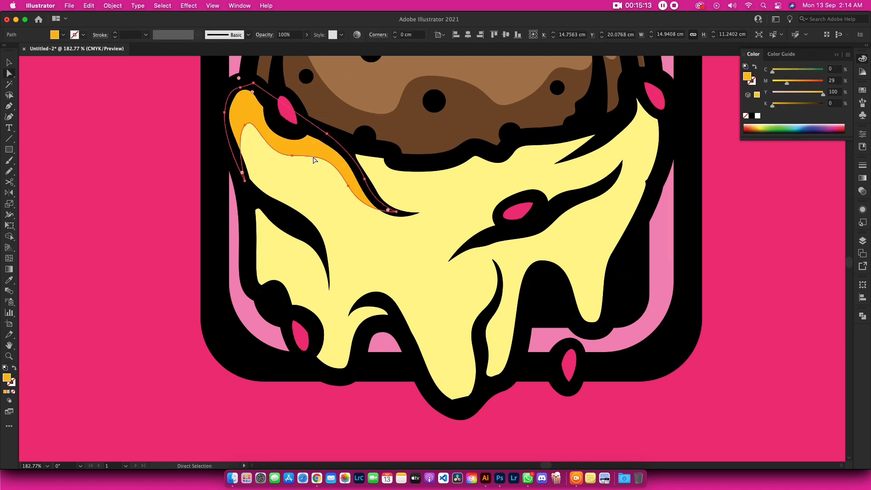
Draw an orange shadow under the slanted crease beside the middle pink seed and place it directly in front of the yellow dip fill.
{"action": "left_click_drag", "start_coordinate": [333, 198], "coordinate": [314, 205]}
{"action": "key", "text": "p"}
{"action": "left_click_drag", "start_coordinate": [515, 217], "coordinate": [510, 222]}
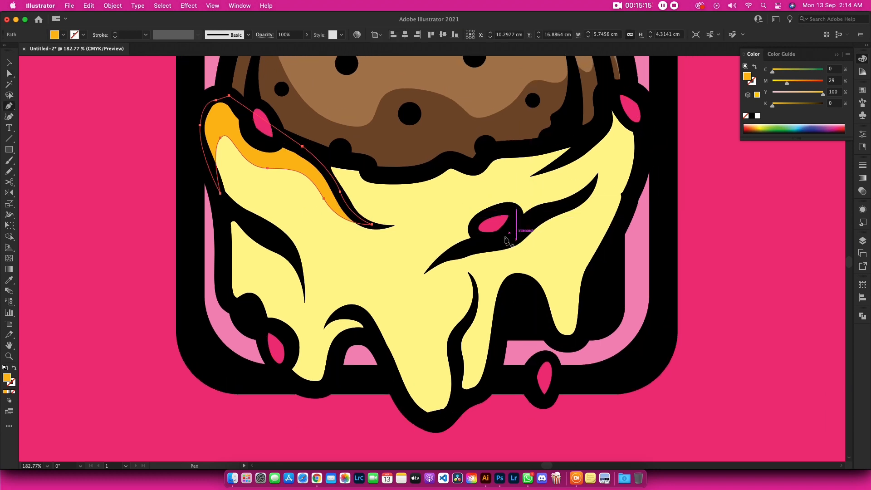
{"action": "left_click", "coordinate": [482, 242]}
{"action": "left_click_drag", "start_coordinate": [436, 264], "coordinate": [425, 275]}
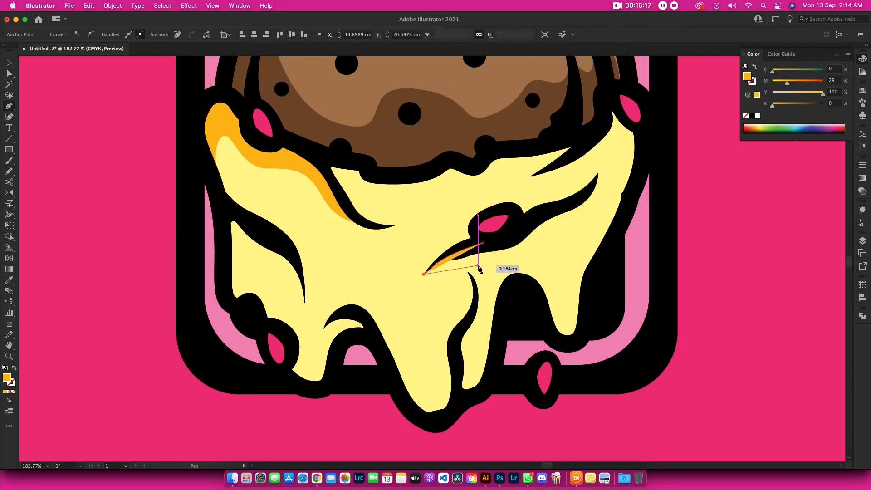
{"action": "left_click_drag", "start_coordinate": [511, 268], "coordinate": [511, 268]}
{"action": "left_click_drag", "start_coordinate": [536, 246], "coordinate": [548, 230]}
{"action": "left_click_drag", "start_coordinate": [586, 215], "coordinate": [533, 219]}
{"action": "left_click", "coordinate": [598, 172]}
{"action": "key", "text": "super+x"}
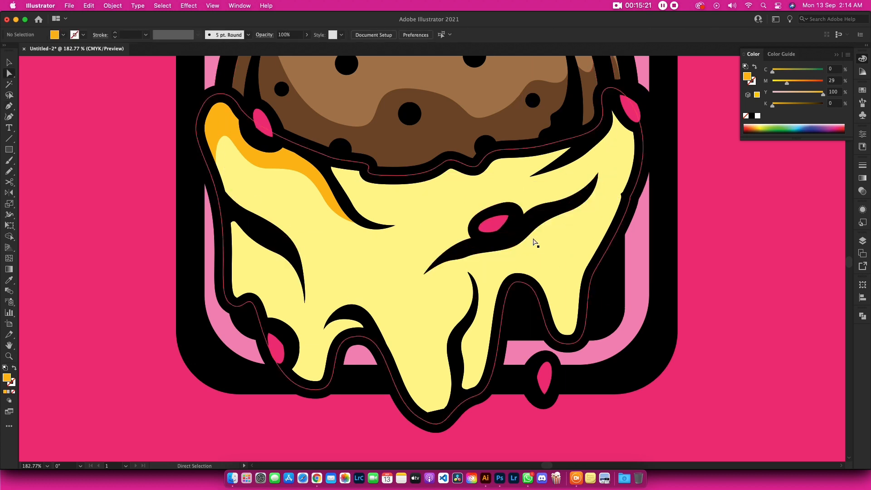
{"action": "left_click", "coordinate": [535, 243], "text": "super"}
{"action": "key", "text": "super+f"}
Draw an orange shadow below the dip's left crease and place it directly in front of the yellow dip fill.
{"action": "left_click_drag", "start_coordinate": [675, 288], "coordinate": [671, 316]}
{"action": "left_click_drag", "start_coordinate": [569, 293], "coordinate": [593, 200]}
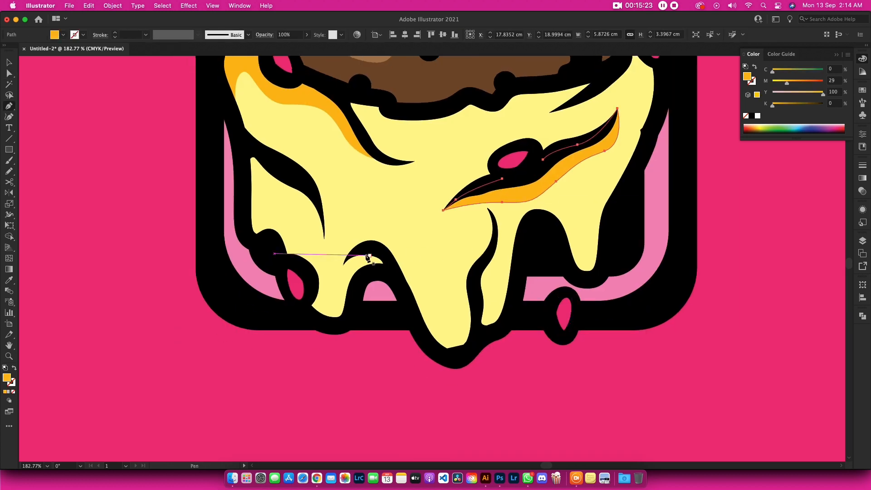
{"action": "left_click", "coordinate": [265, 160]}
{"action": "left_click", "coordinate": [246, 150]}
{"action": "left_click", "coordinate": [247, 200]}
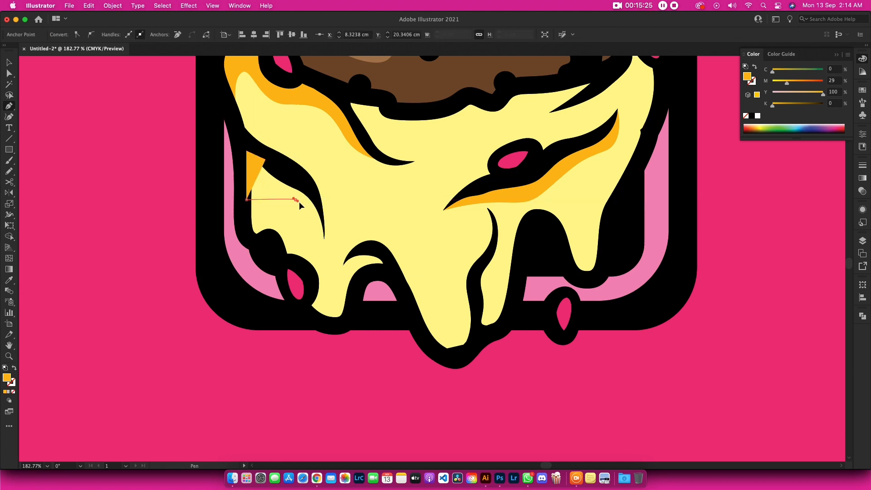
{"action": "left_click_drag", "start_coordinate": [295, 199], "coordinate": [316, 222]}
{"action": "left_click", "coordinate": [324, 235]}
{"action": "left_click_drag", "start_coordinate": [294, 176], "coordinate": [266, 160]}
{"action": "key", "text": "v"}
{"action": "key", "text": "super+x"}
{"action": "left_click", "coordinate": [278, 200]}
{"action": "key", "text": "super+f"}
Draw a closed orange shadow shape across the left and centre drips, following their lower contours and rising to the centre crease.
{"action": "key", "text": "a"}
{"action": "left_click_drag", "start_coordinate": [457, 308], "coordinate": [344, 289]}
{"action": "key", "text": "p"}
{"action": "scroll", "coordinate": [453, 299], "scroll_direction": "down", "scroll_amount": 2}
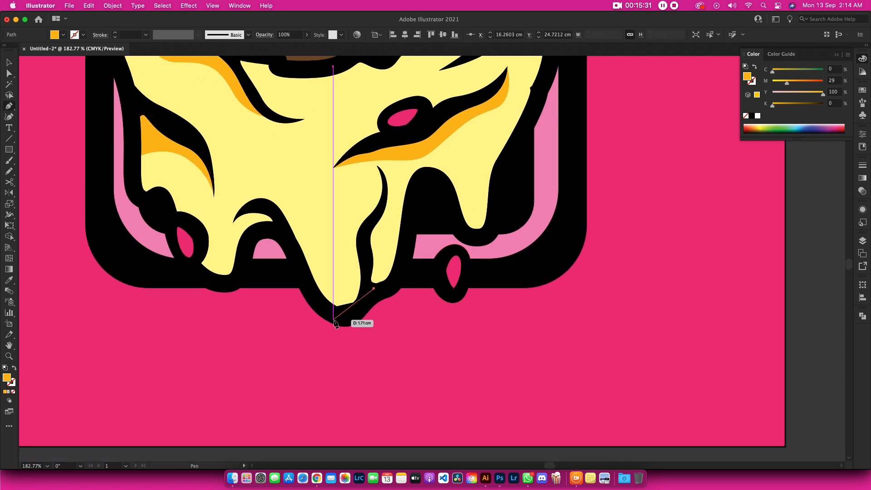
{"action": "left_click", "coordinate": [373, 288]}
{"action": "left_click_drag", "start_coordinate": [333, 319], "coordinate": [310, 306]}
{"action": "key", "text": "super+z"}
{"action": "left_click_drag", "start_coordinate": [290, 244], "coordinate": [219, 280]}
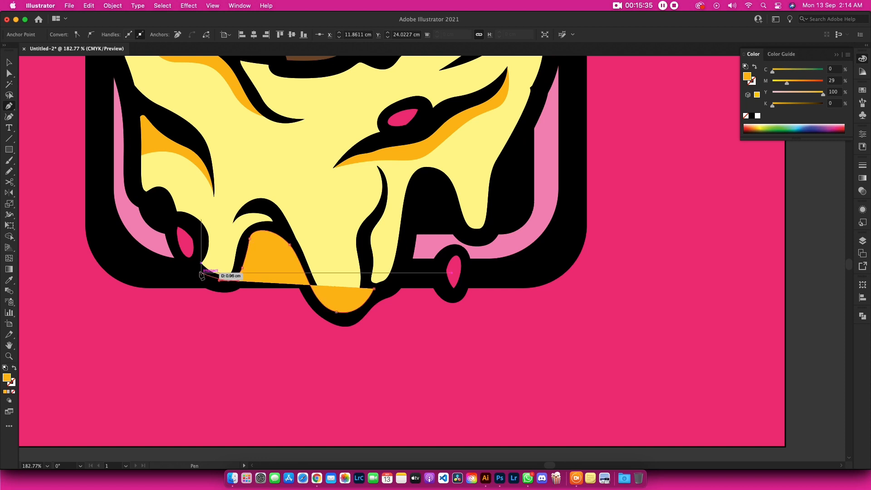
{"action": "left_click", "coordinate": [201, 271]}
{"action": "left_click_drag", "start_coordinate": [227, 247], "coordinate": [233, 224]}
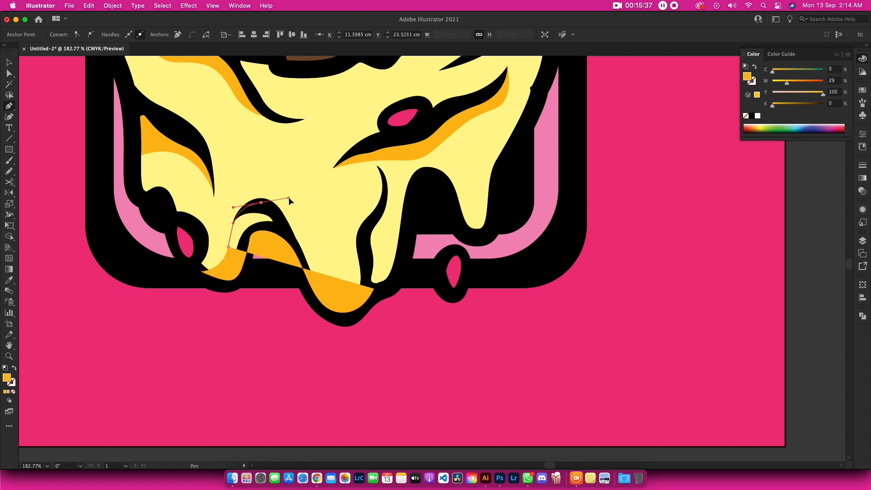
{"action": "left_click_drag", "start_coordinate": [289, 198], "coordinate": [291, 197]}
{"action": "left_click_drag", "start_coordinate": [325, 262], "coordinate": [345, 285]}
{"action": "left_click_drag", "start_coordinate": [347, 226], "coordinate": [397, 172]}
{"action": "left_click", "coordinate": [385, 195]}
{"action": "left_click_drag", "start_coordinate": [380, 234], "coordinate": [406, 224]}
{"action": "left_click", "coordinate": [398, 253]}
{"action": "left_click", "coordinate": [394, 283]}
{"action": "left_click", "coordinate": [381, 288]}
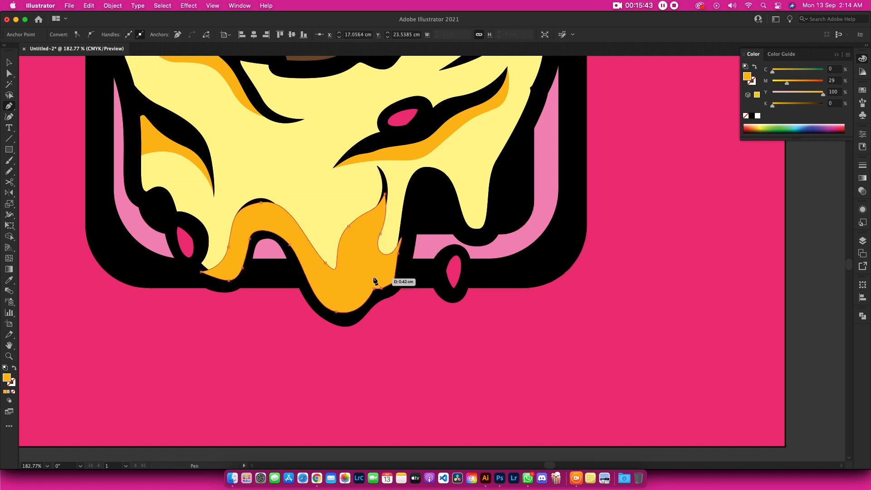
Cut the drip shadow and paste it directly in front of the yellow dip fill so it sits beneath the outlines.
{"action": "key", "text": "super+x"}
{"action": "left_click", "coordinate": [323, 231], "text": "super"}
{"action": "key", "text": "super+f"}
{"action": "scroll", "coordinate": [487, 254], "scroll_direction": "up", "scroll_amount": 3}
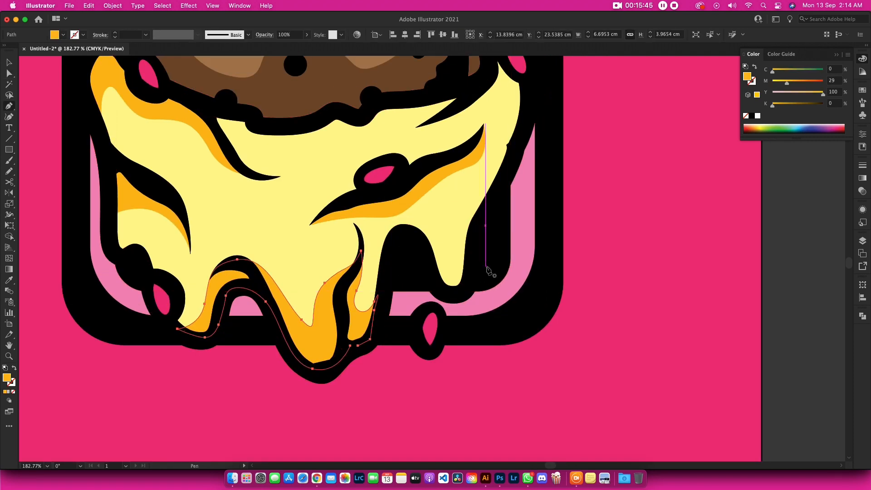
Draw a closed orange shadow shape over the right drip, with a wavy upper edge rising to the dip's right outline.
{"action": "scroll", "coordinate": [488, 271], "scroll_direction": "up", "scroll_amount": 1}
{"action": "left_click", "coordinate": [467, 287]}
{"action": "left_click_drag", "start_coordinate": [445, 300], "coordinate": [424, 295]}
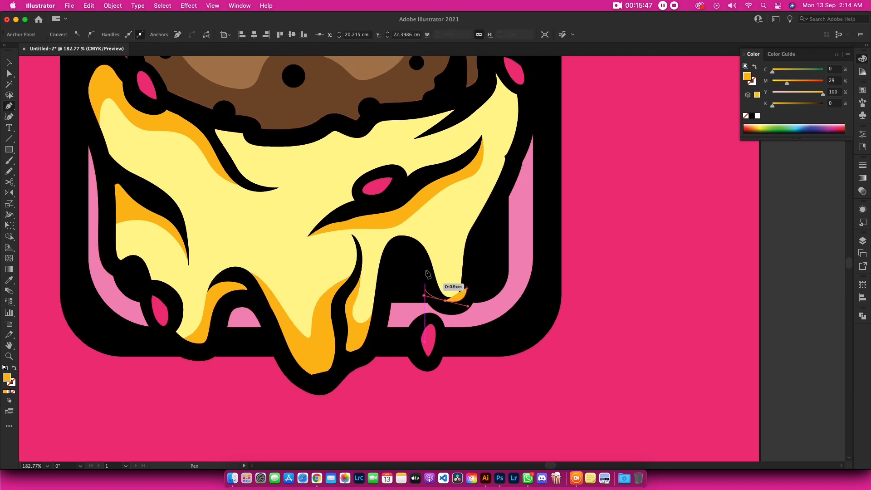
{"action": "left_click_drag", "start_coordinate": [417, 250], "coordinate": [441, 238]}
{"action": "left_click", "coordinate": [395, 239]}
{"action": "left_click_drag", "start_coordinate": [480, 208], "coordinate": [481, 207]}
{"action": "left_click", "coordinate": [503, 180]}
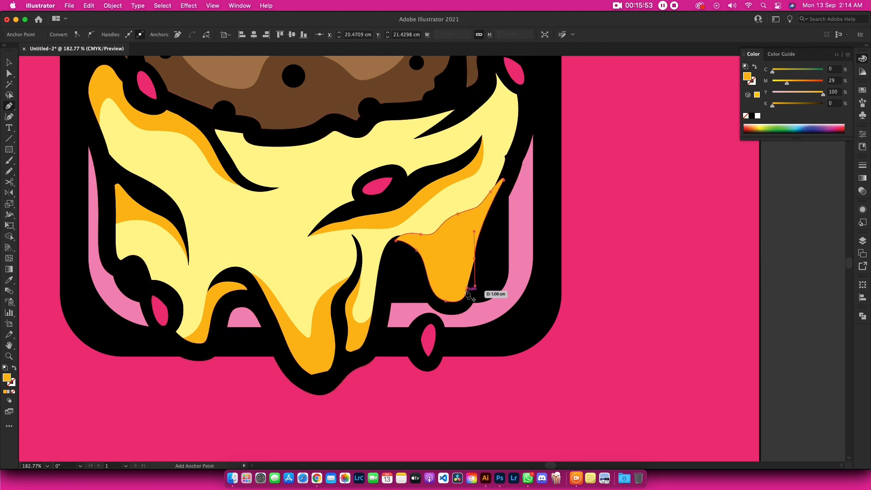
Cut the right drip's shadow and paste it directly in front of the yellow dip fill so it sits beneath the outlines.
{"action": "key", "text": "a"}
{"action": "left_click", "coordinate": [460, 276]}
{"action": "key", "text": "super+x"}
{"action": "left_click", "coordinate": [456, 262]}
{"action": "key", "text": "super+f"}
{"action": "left_click", "coordinate": [641, 231]}
{"action": "left_click_drag", "start_coordinate": [622, 208], "coordinate": [631, 241]}
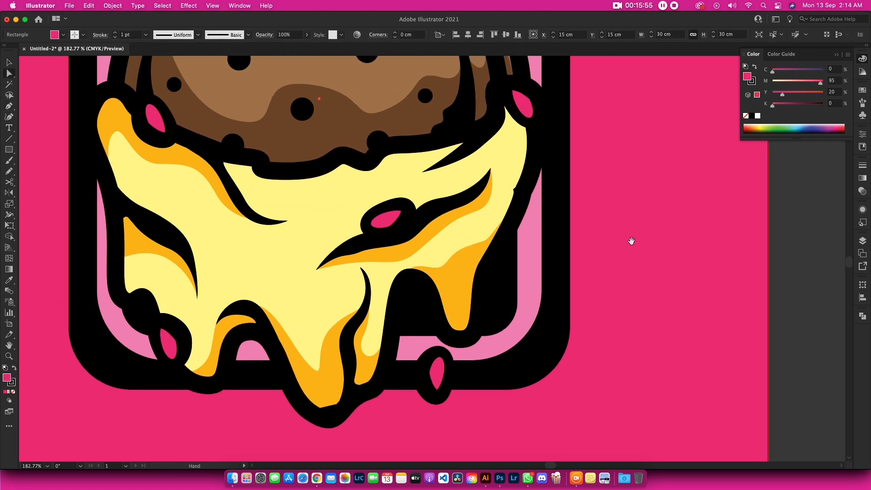
Draw a closed shadow shape on the yellow dip along the cracker's lower edge, from the upper-right crease to left of centre.
{"action": "left_click_drag", "start_coordinate": [537, 232], "coordinate": [547, 272]}
{"action": "key", "text": "p"}
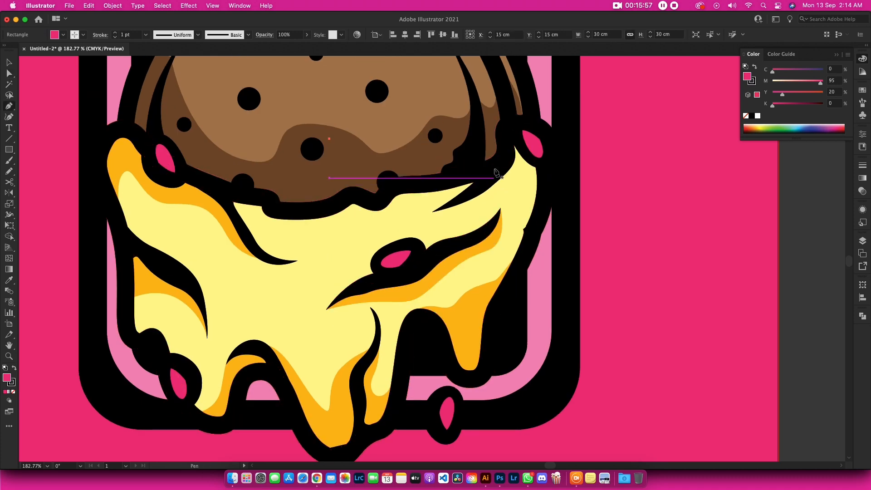
{"action": "left_click", "coordinate": [494, 154]}
{"action": "key", "text": "super+z"}
{"action": "left_click", "coordinate": [491, 171]}
{"action": "left_click_drag", "start_coordinate": [463, 200], "coordinate": [444, 209]}
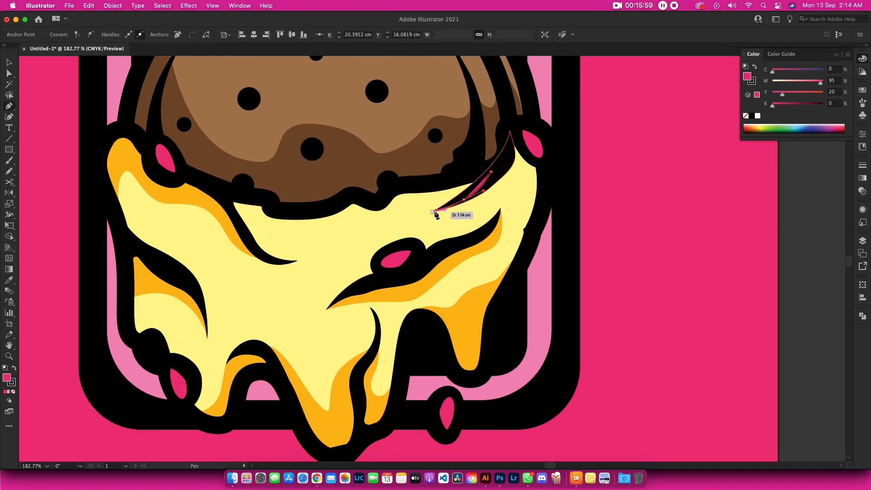
{"action": "left_click_drag", "start_coordinate": [350, 218], "coordinate": [350, 217]}
{"action": "left_click_drag", "start_coordinate": [323, 228], "coordinate": [298, 230]}
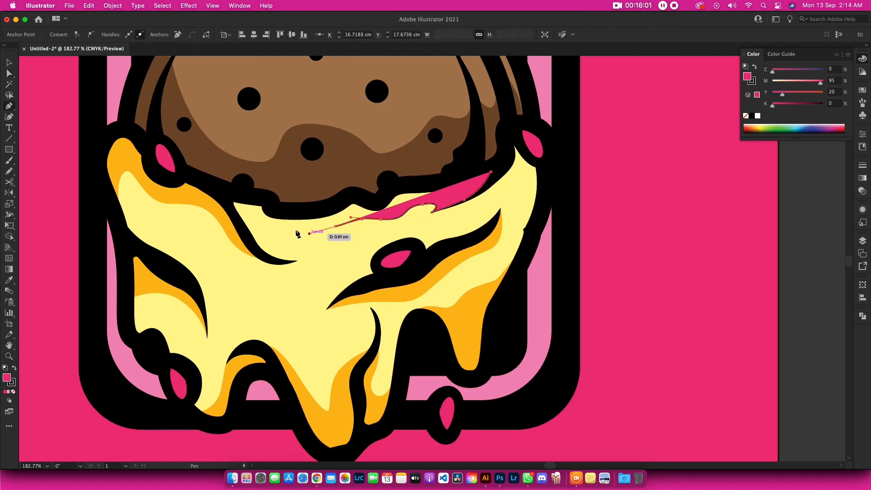
{"action": "left_click", "coordinate": [289, 217]}
{"action": "left_click_drag", "start_coordinate": [347, 200], "coordinate": [357, 191]}
{"action": "left_click_drag", "start_coordinate": [371, 200], "coordinate": [374, 200]}
{"action": "left_click_drag", "start_coordinate": [392, 189], "coordinate": [441, 182]}
{"action": "left_click", "coordinate": [490, 172]}
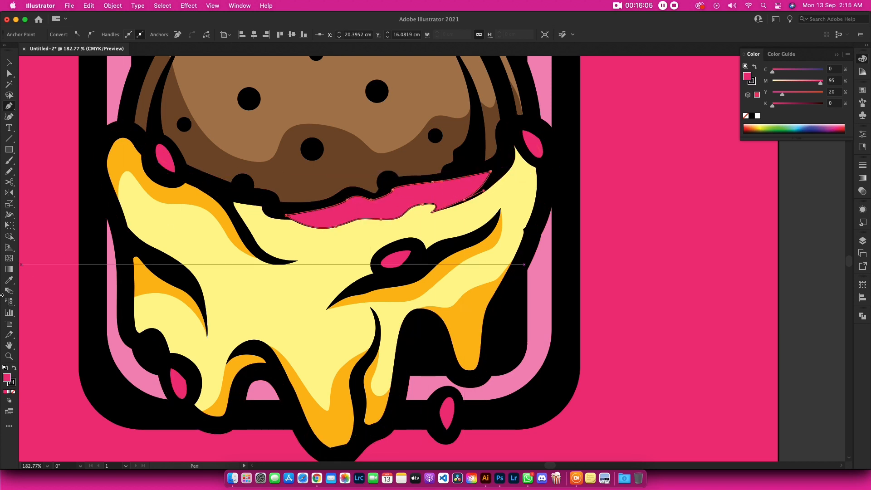
Match the new shape to the existing orange shadow colour and place it directly in front of the yellow dip fill.
{"action": "left_click", "coordinate": [9, 281]}
{"action": "left_click", "coordinate": [208, 196]}
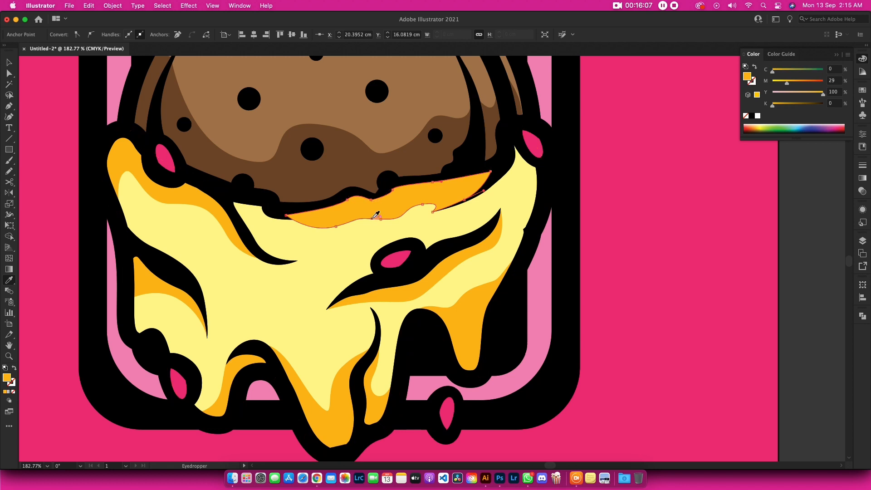
{"action": "key", "text": "v"}
{"action": "key", "text": "super+x"}
{"action": "key", "text": "a"}
{"action": "left_click", "coordinate": [428, 234]}
{"action": "key", "text": "super+f"}
{"action": "left_click", "coordinate": [700, 201]}
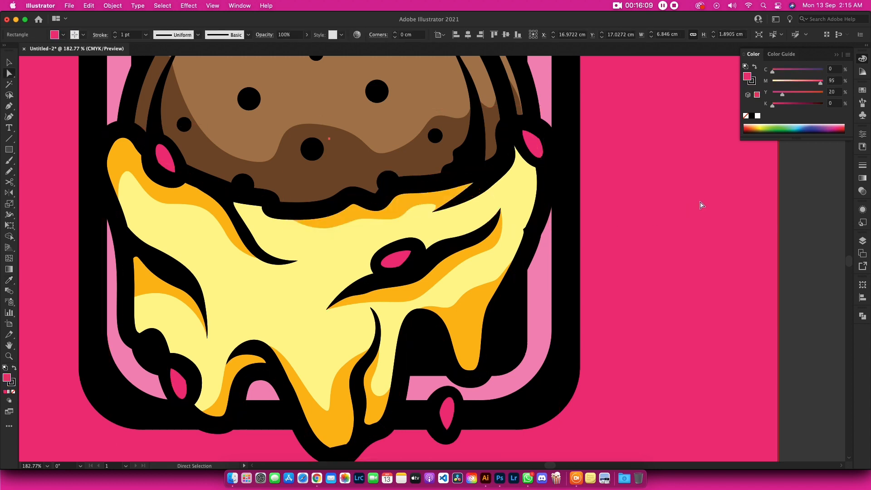
{"action": "key", "text": "v"}
{"action": "key", "text": "super+0"}
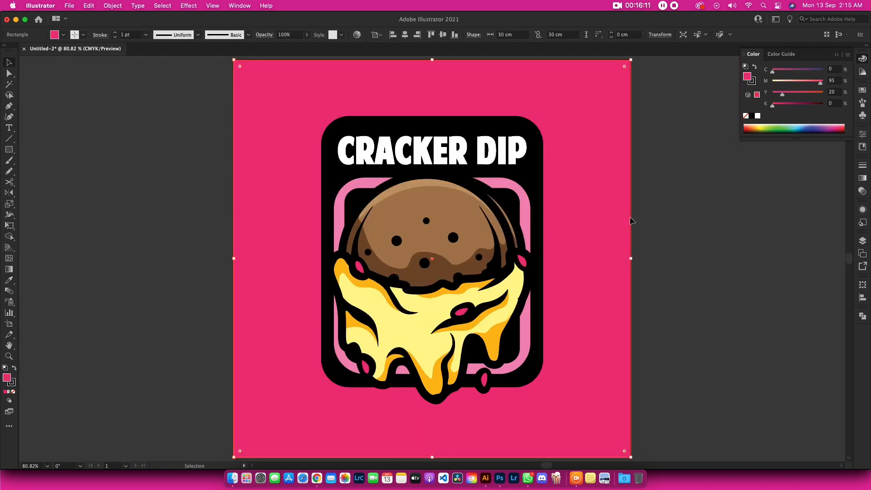
{"action": "left_click", "coordinate": [691, 295]}
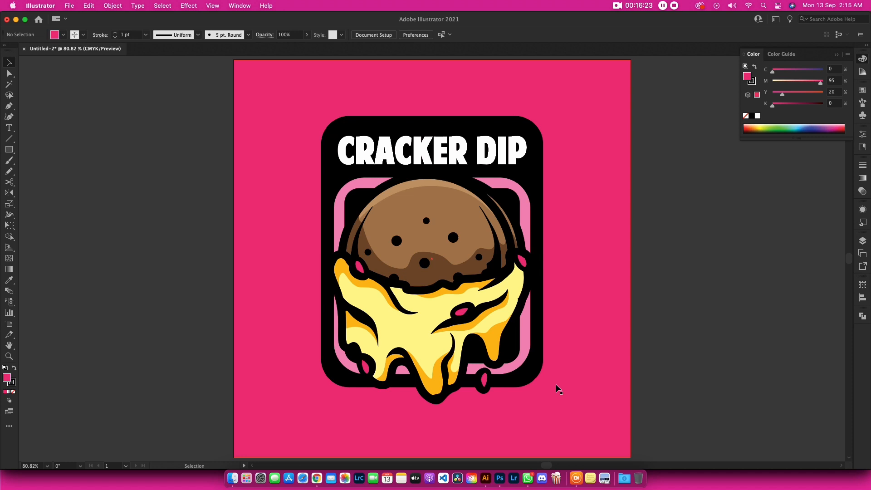
Draw a tall closed oval eye about 2.15 by 4.51 cm on the cracker's right half and smooth its top curve.
{"action": "key", "text": "p"}
{"action": "left_click_drag", "start_coordinate": [441, 243], "coordinate": [538, 204]}
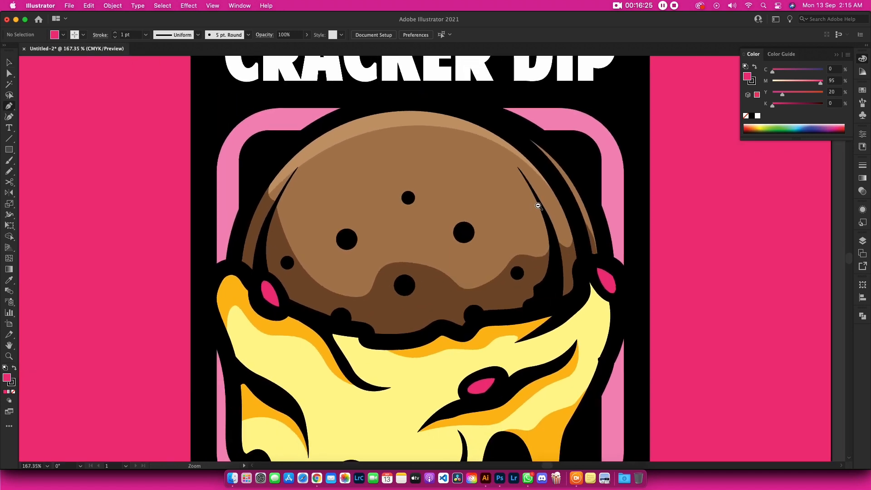
{"action": "mouse_move", "coordinate": [478, 242]}
{"action": "left_mouse_down"}
{"action": "mouse_move", "coordinate": [486, 214]}
{"action": "mouse_move", "coordinate": [477, 245]}
{"action": "left_mouse_up"}
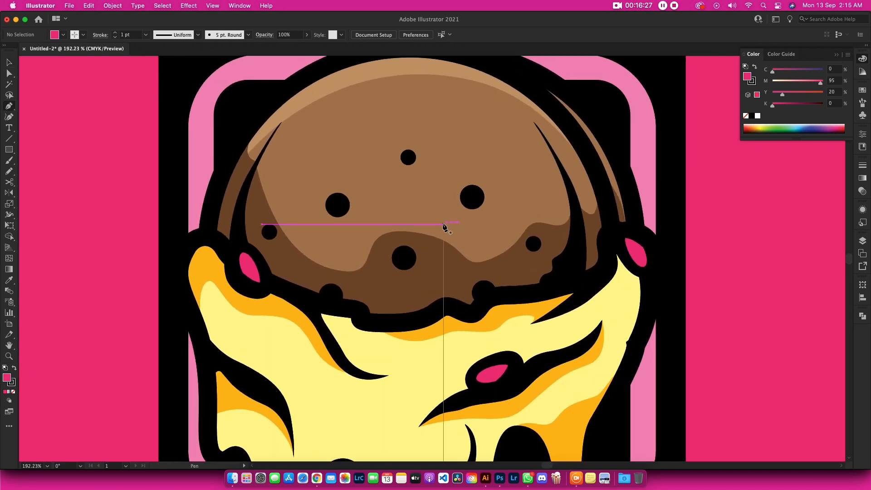
{"action": "left_click_drag", "start_coordinate": [445, 187], "coordinate": [445, 186]}
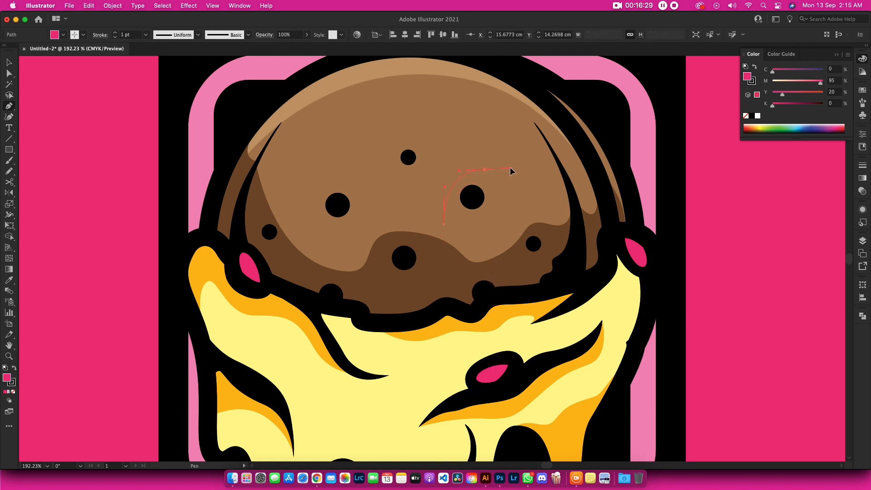
{"action": "left_click_drag", "start_coordinate": [510, 168], "coordinate": [513, 169]}
{"action": "left_click_drag", "start_coordinate": [521, 225], "coordinate": [510, 246]}
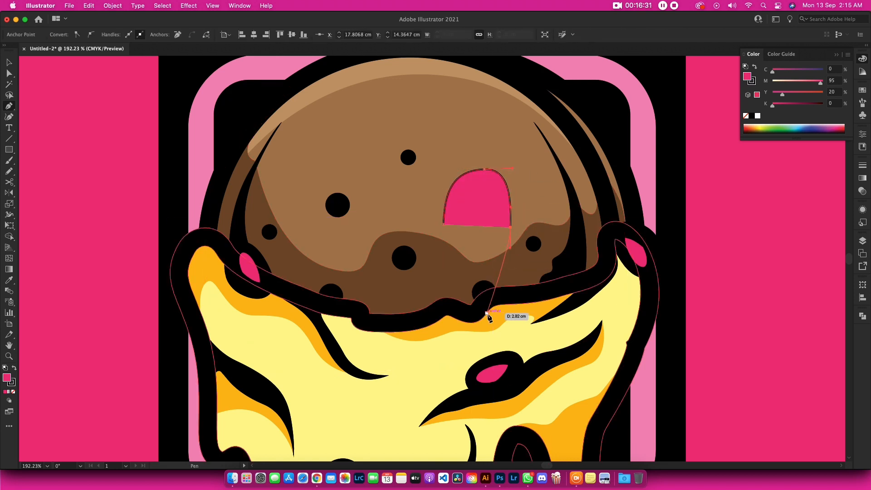
{"action": "left_click_drag", "start_coordinate": [480, 314], "coordinate": [442, 318]}
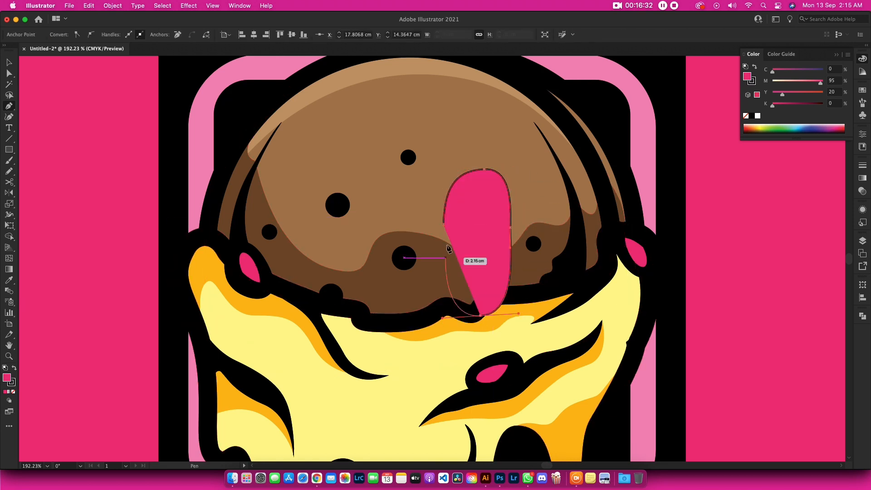
{"action": "left_click", "coordinate": [443, 207]}
{"action": "left_click_drag", "start_coordinate": [486, 169], "coordinate": [475, 209]}
{"action": "key", "text": "super+z"}
{"action": "left_click_drag", "start_coordinate": [486, 173], "coordinate": [481, 174]}
Fill the oval eye with white, shift it slightly up and left, and set its black outline to 10 pt.
{"action": "left_click", "coordinate": [757, 115]}
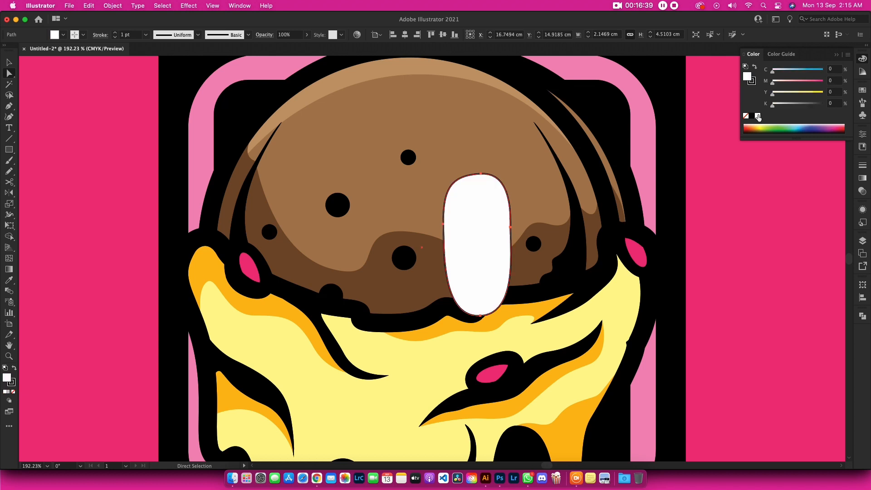
{"action": "left_click_drag", "start_coordinate": [475, 194], "coordinate": [466, 184]}
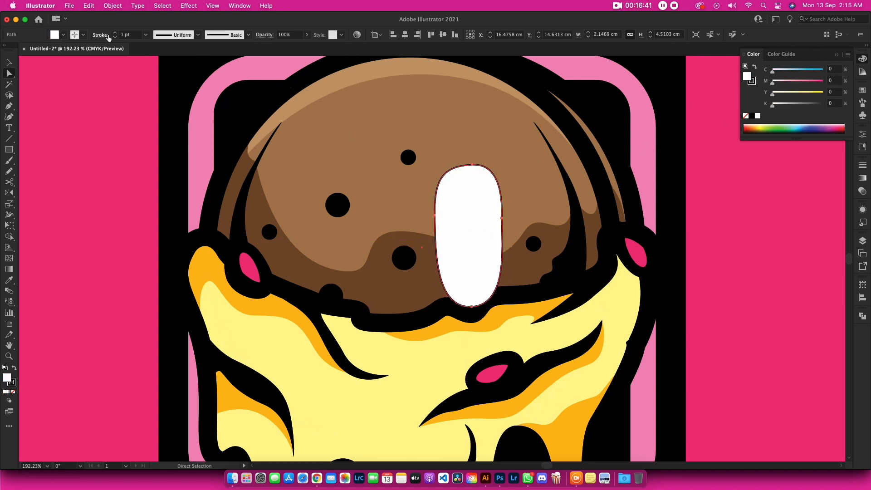
{"action": "double_click", "coordinate": [116, 33]}
{"action": "left_click", "coordinate": [115, 32]}
{"action": "left_click", "coordinate": [115, 33]}
{"action": "left_click", "coordinate": [115, 33]}
{"action": "left_click", "coordinate": [115, 33]}
{"action": "left_click", "coordinate": [116, 33]}
{"action": "left_click", "coordinate": [115, 32]}
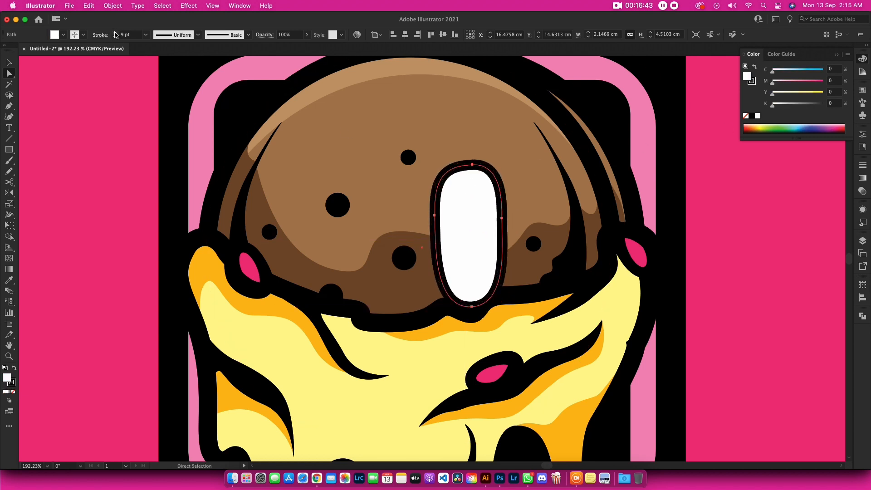
{"action": "left_click", "coordinate": [116, 32]}
Enlarge the eye to about 2.64 by 5.59 cm and rotate it slightly.
{"action": "key", "text": "v"}
{"action": "left_click_drag", "start_coordinate": [469, 164], "coordinate": [471, 130]}
{"action": "key", "text": "r"}
{"action": "left_click_drag", "start_coordinate": [573, 179], "coordinate": [572, 173]}
Make a black, strokeless copy of the eye shape in place and scale it down to a pupil about 1.33 by 2.81 cm.
{"action": "key", "text": "a"}
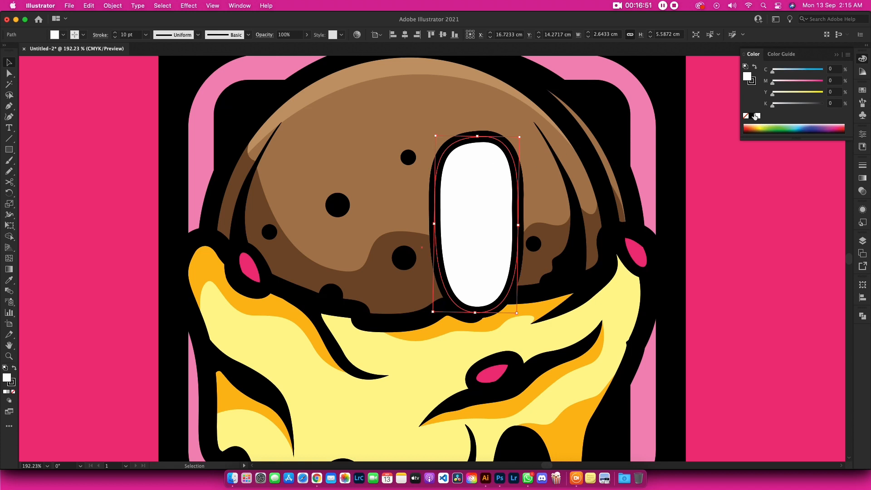
{"action": "key", "text": "shift+x"}
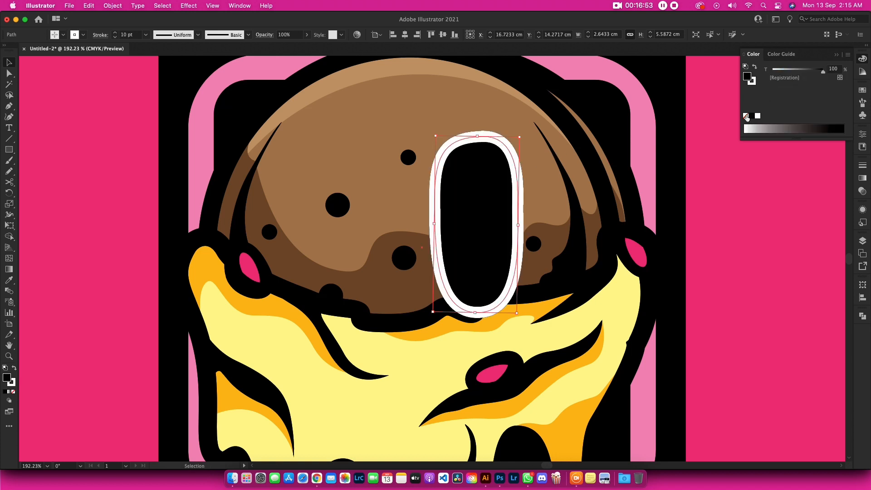
{"action": "left_click", "coordinate": [746, 116]}
{"action": "key", "text": "shift+x"}
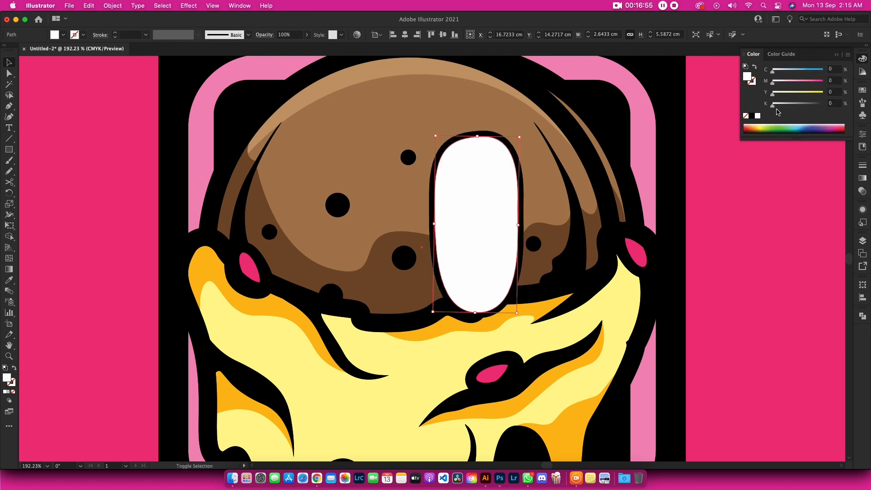
{"action": "left_click", "coordinate": [862, 90]}
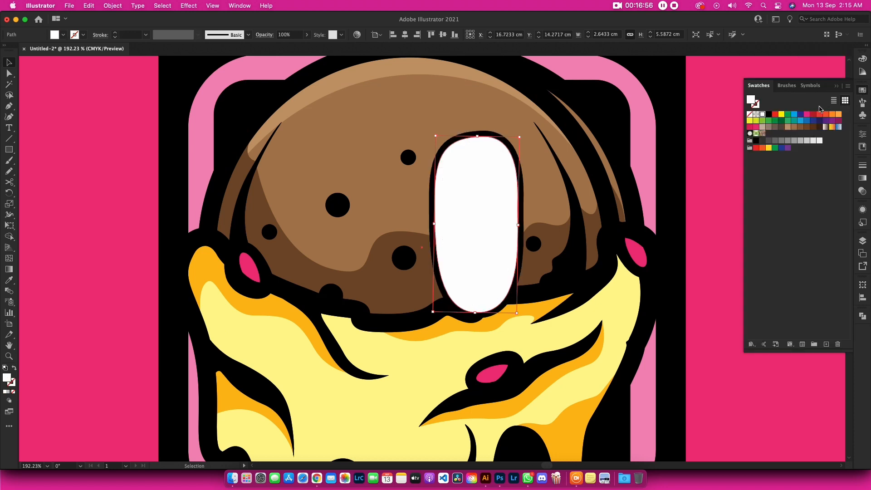
{"action": "left_click", "coordinate": [757, 116]}
{"action": "left_click_drag", "start_coordinate": [477, 136], "coordinate": [483, 182]}
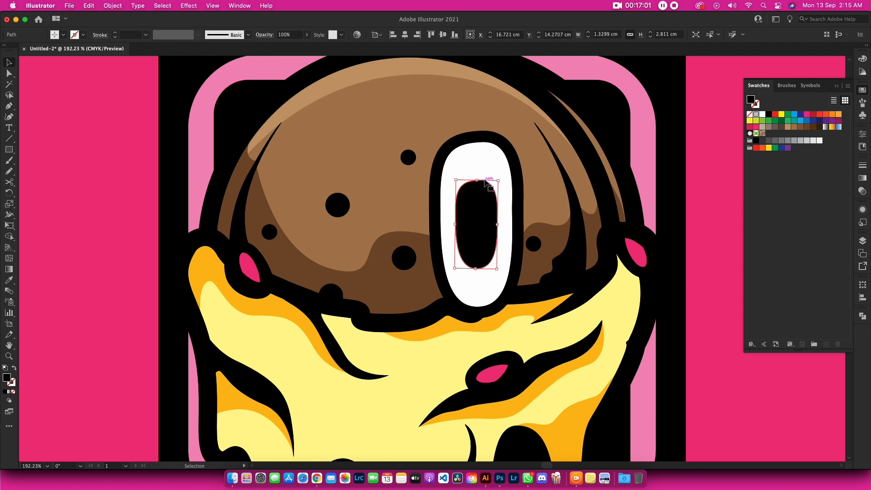
Draw a small wedge-shaped highlight over the pupil's upper-right edge and fill it white.
{"action": "key", "text": "p"}
{"action": "left_click", "coordinate": [499, 180]}
{"action": "left_click_drag", "start_coordinate": [482, 215], "coordinate": [501, 199]}
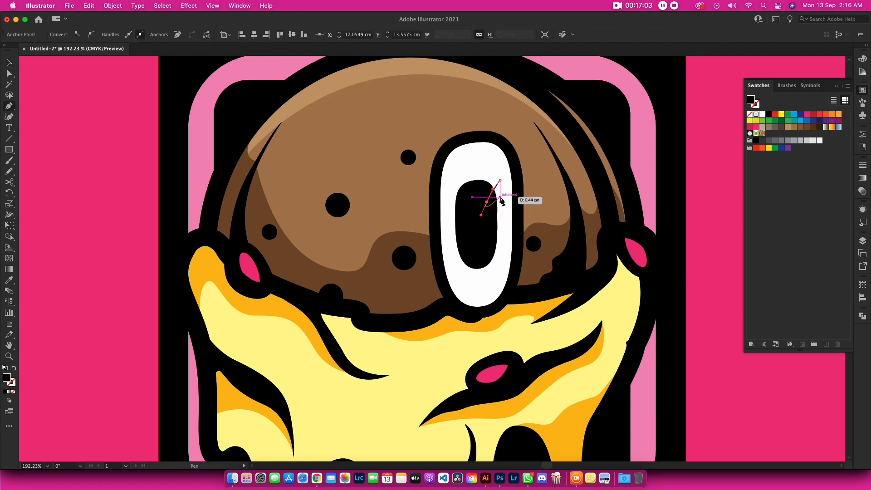
{"action": "left_click", "coordinate": [763, 115]}
{"action": "key", "text": "v"}
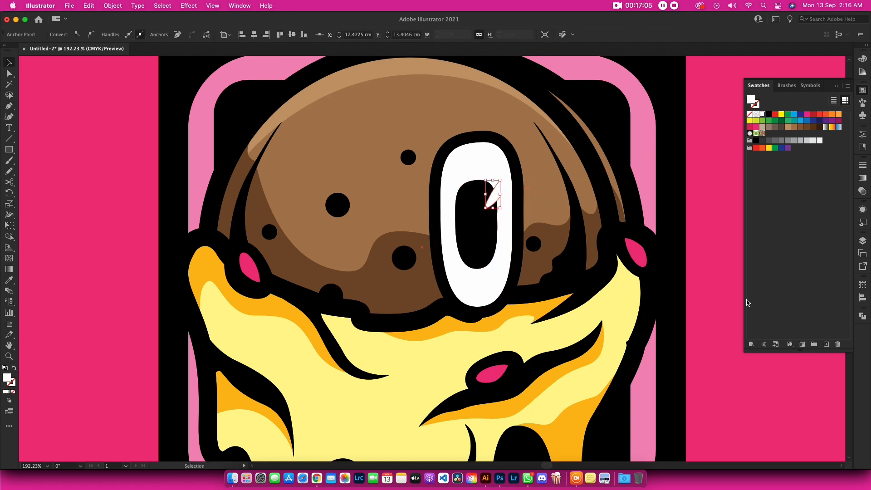
Group the eye's white oval, pupil and highlight together.
{"action": "left_click", "coordinate": [482, 229], "text": "shift"}
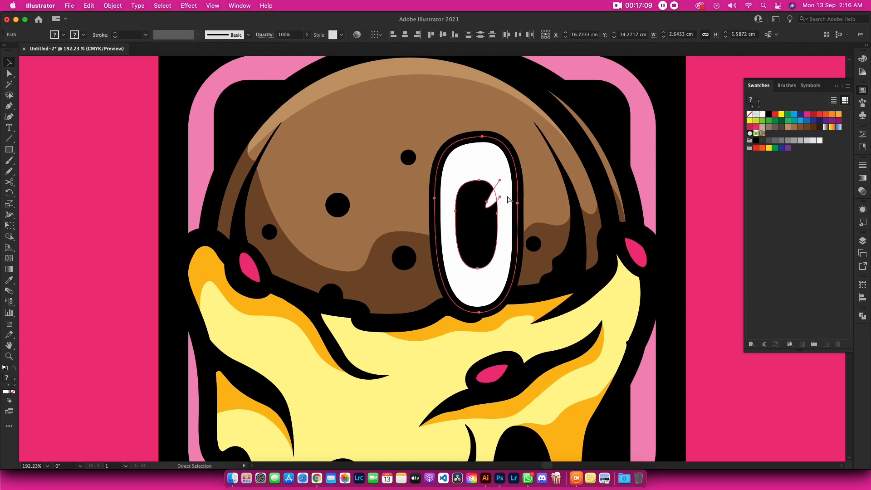
{"action": "key", "text": "super+g"}
{"action": "key", "text": "super+z"}
{"action": "right_click", "coordinate": [534, 185]}
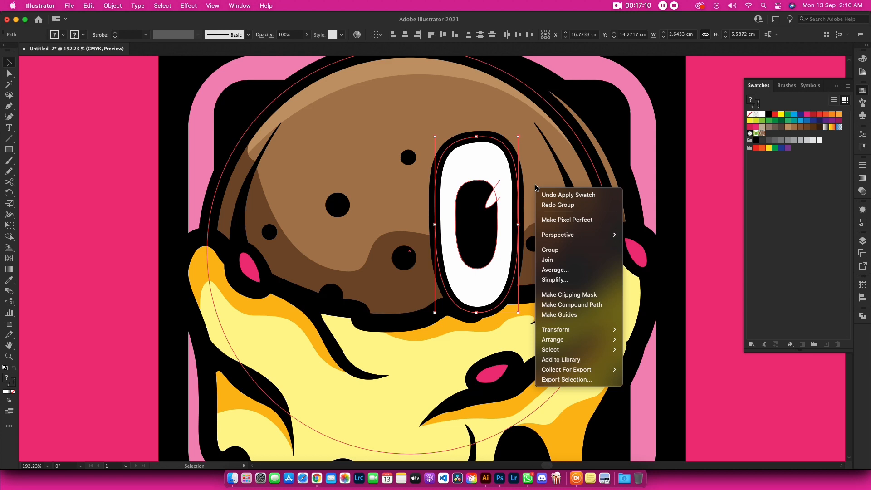
{"action": "left_click", "coordinate": [567, 250]}
Duplicate the eye group horizontally to the left so the two outlined eyes sit side by side and touch.
{"action": "left_click_drag", "start_coordinate": [486, 208], "coordinate": [369, 214]}
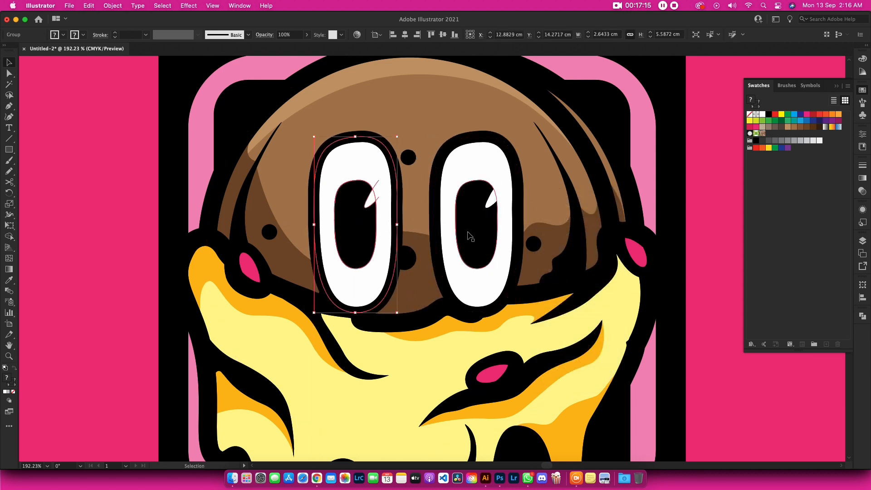
{"action": "key", "text": "super+z"}
{"action": "left_click_drag", "start_coordinate": [475, 208], "coordinate": [378, 212]}
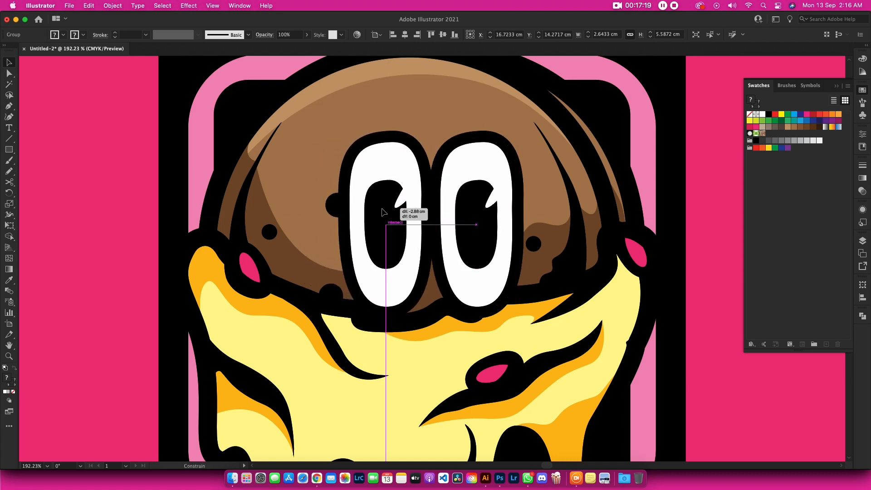
{"action": "left_click_drag", "start_coordinate": [382, 212], "coordinate": [384, 212]}
Group both eyes and centre the pair horizontally on the artboard.
{"action": "left_click", "coordinate": [459, 256], "text": "shift"}
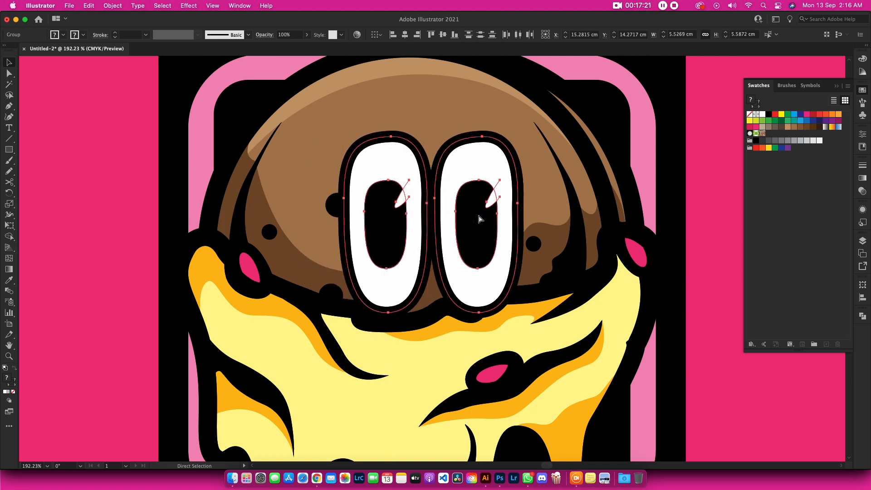
{"action": "right_click", "coordinate": [508, 188]}
{"action": "left_click", "coordinate": [620, 263]}
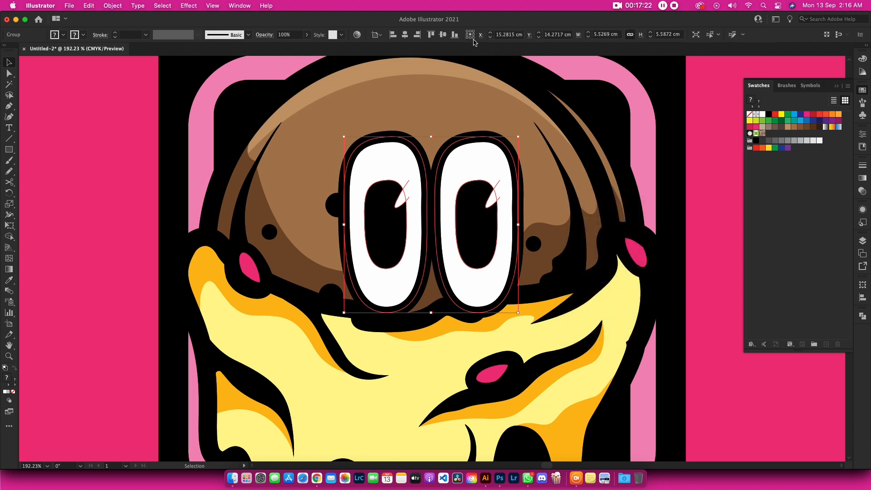
{"action": "left_click", "coordinate": [404, 38]}
Enlarge the pair of eyes to about 6.62 by 6.69 cm around its centre.
{"action": "left_click_drag", "start_coordinate": [423, 313], "coordinate": [429, 327]}
{"action": "left_click", "coordinate": [747, 369]}
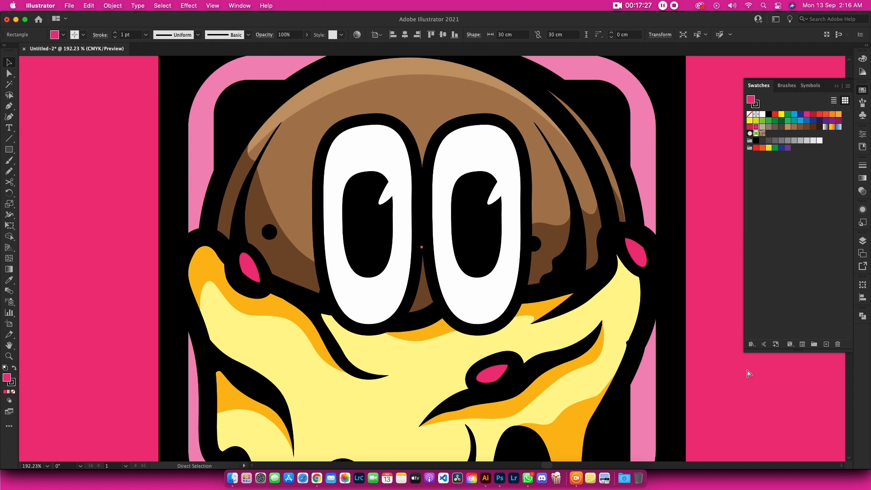
{"action": "key", "text": "super+0"}
{"action": "key", "text": "super+shift+a"}
Nudge the pair of eyes slightly to the left on the cracker.
{"action": "left_click_drag", "start_coordinate": [444, 245], "coordinate": [499, 223]}
{"action": "double_click", "coordinate": [412, 208]}
{"action": "double_click", "coordinate": [633, 251]}
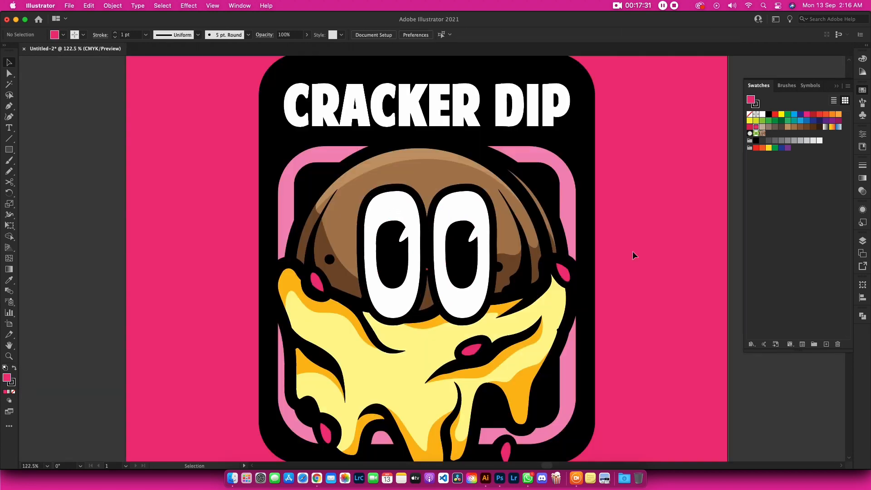
{"action": "left_click", "coordinate": [442, 268]}
{"action": "key", "text": "Left"}
{"action": "key", "text": "Left"}
{"action": "key", "text": "Left"}
{"action": "key", "text": "Left"}
{"action": "key", "text": "Left"}
{"action": "key", "text": "Left"}
{"action": "key", "text": "Left"}
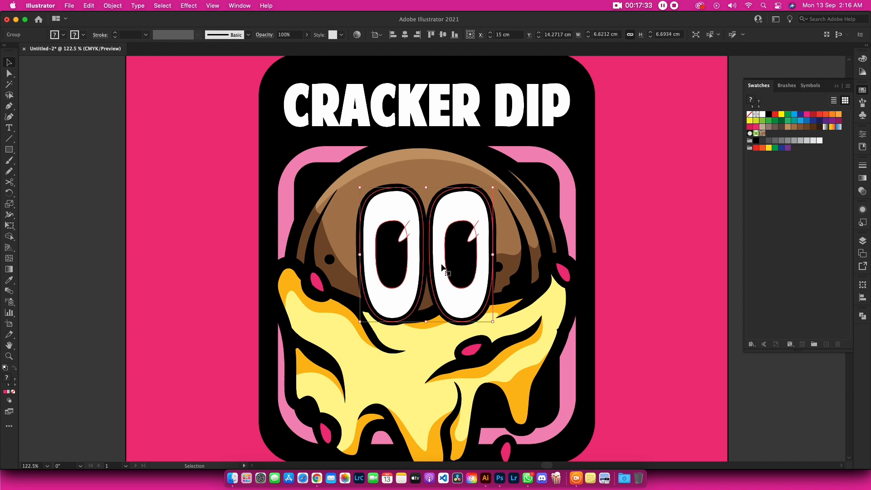
Nudge the pair of eyes slightly down and left on the cracker to about X 14.75, Y 14.41 cm.
{"action": "key", "text": "Down"}
{"action": "key", "text": "Down"}
{"action": "key", "text": "Down"}
{"action": "key", "text": "Down"}
{"action": "key", "text": "Down"}
{"action": "key", "text": "Down"}
{"action": "key", "text": "Down"}
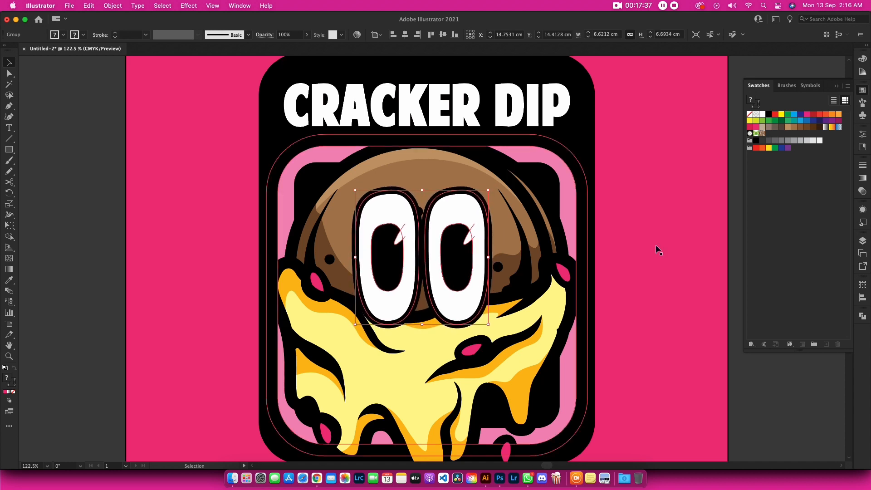
{"action": "scroll", "coordinate": [662, 267], "scroll_direction": "down", "scroll_amount": 1}
{"action": "left_click", "coordinate": [658, 213]}
Draw a white oval highlight with the eye's 10 pt black outline over the upper right of the right eye with the Pen tool.
{"action": "scroll", "coordinate": [480, 221], "scroll_direction": "up", "scroll_amount": 5}
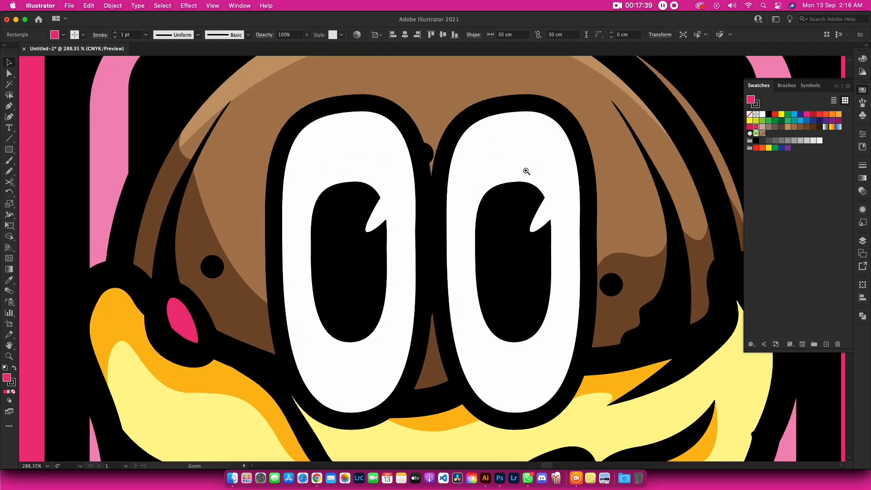
{"action": "key", "text": "a"}
{"action": "left_click", "coordinate": [516, 178]}
{"action": "key", "text": "p"}
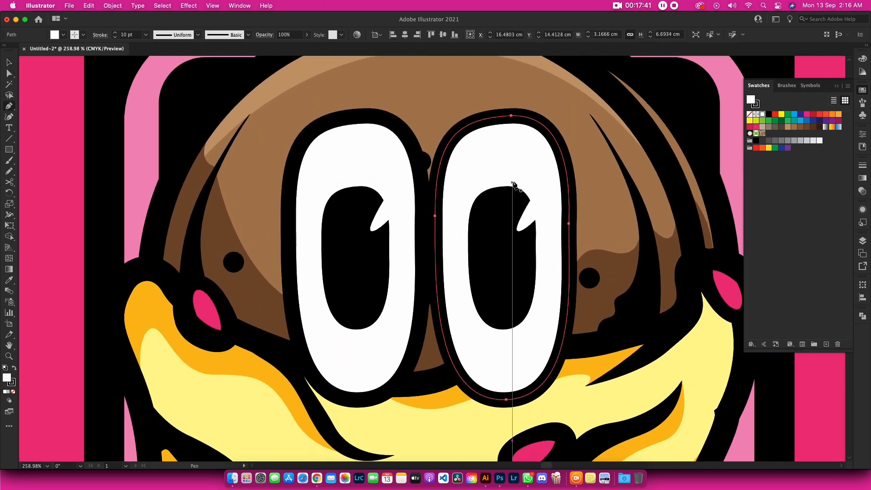
{"action": "left_click_drag", "start_coordinate": [517, 172], "coordinate": [565, 207]}
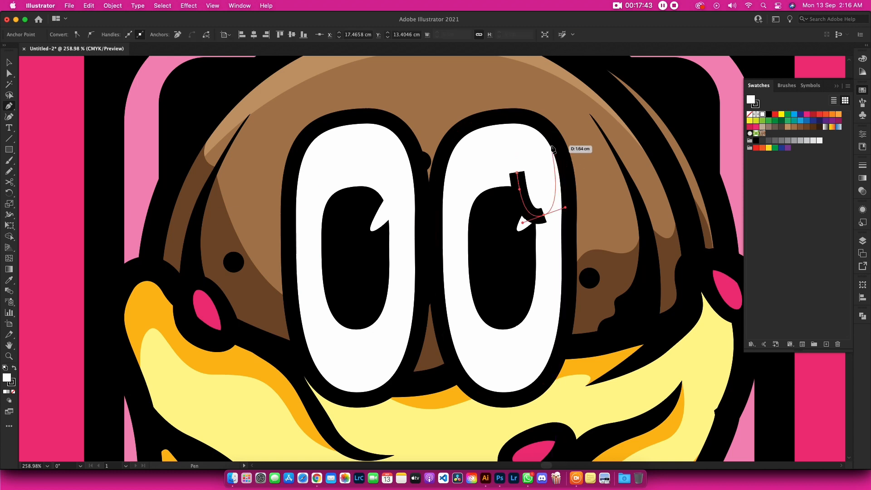
{"action": "left_click_drag", "start_coordinate": [551, 146], "coordinate": [530, 120]}
{"action": "left_click_drag", "start_coordinate": [516, 173], "coordinate": [521, 195]}
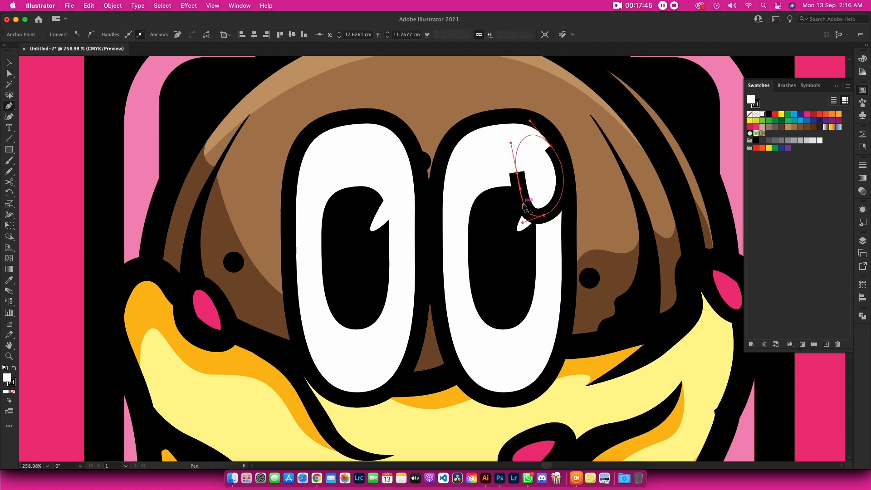
Duplicate the oval highlight as a smaller mirrored copy and place it just beneath the original on the right eye.
{"action": "key", "text": "v"}
{"action": "left_click_drag", "start_coordinate": [537, 154], "coordinate": [600, 320]}
{"action": "key", "text": "o"}
{"action": "key", "text": "v"}
{"action": "left_click_drag", "start_coordinate": [541, 307], "coordinate": [548, 241]}
Delete the old wedge highlights from both pupils and shift the small oval highlight slightly down.
{"action": "key", "text": "a"}
{"action": "left_click", "coordinate": [523, 223]}
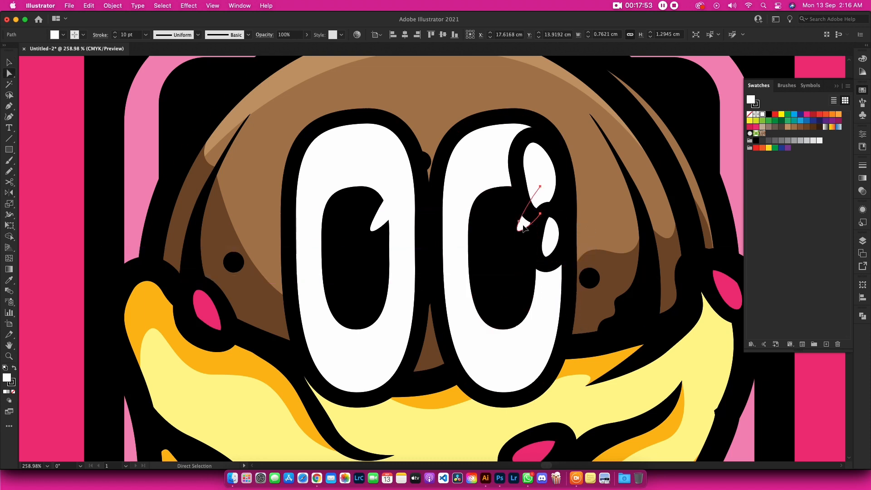
{"action": "left_click", "coordinate": [388, 218], "text": "shift"}
{"action": "key", "text": "Delete"}
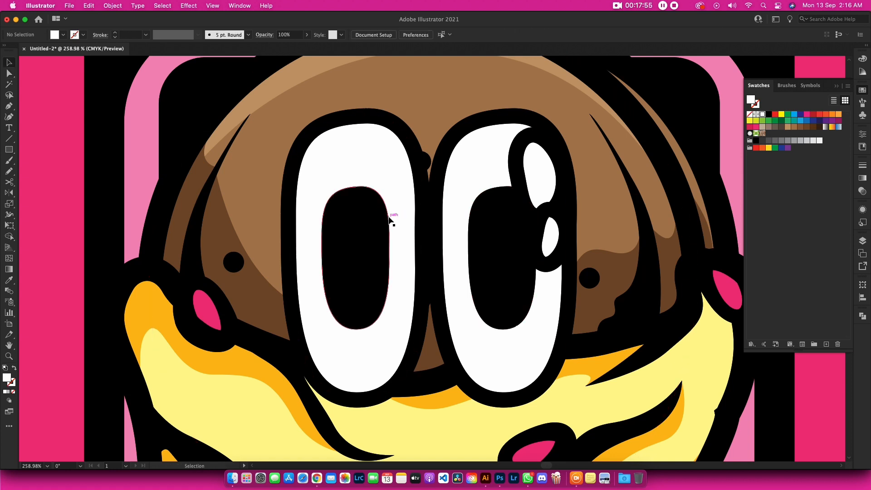
{"action": "left_click_drag", "start_coordinate": [542, 232], "coordinate": [550, 238]}
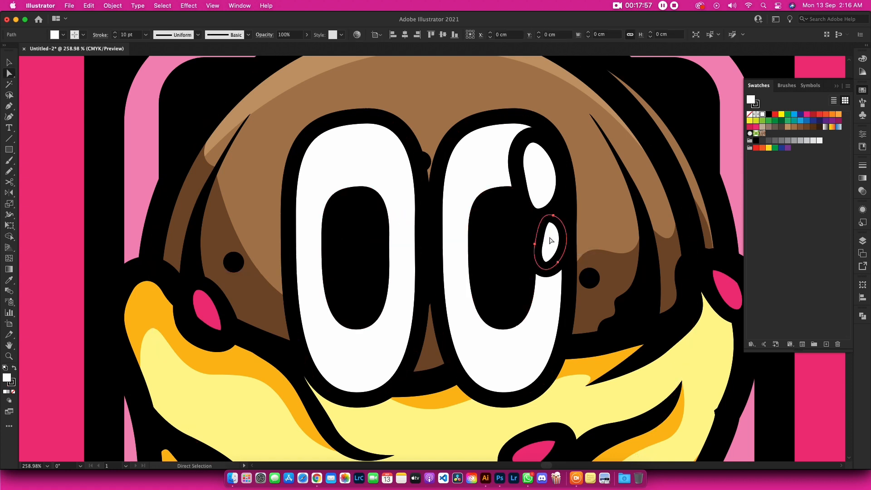
Try to duplicate the two oval highlights from the right eye onto the left eye.
{"action": "left_click", "coordinate": [535, 189], "text": "shift"}
{"action": "left_click_drag", "start_coordinate": [535, 188], "coordinate": [395, 181]}
{"action": "key", "text": "super+0"}
{"action": "key", "text": "v"}
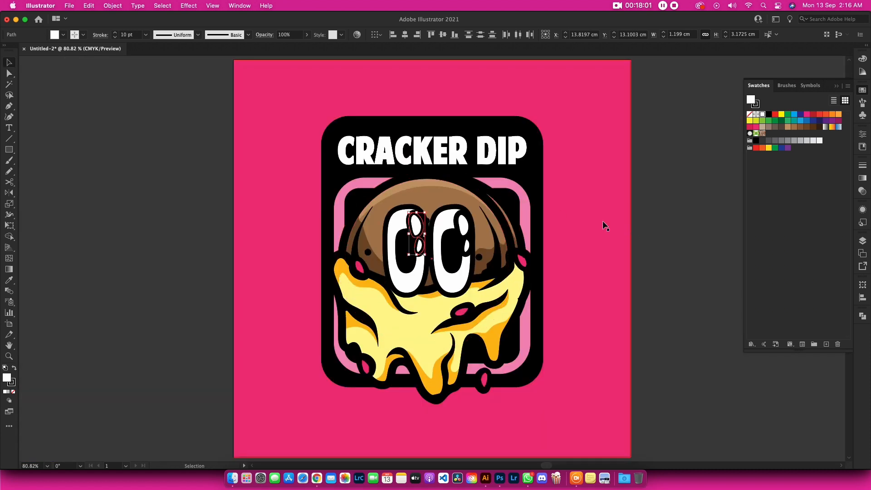
{"action": "left_click", "coordinate": [634, 233]}
{"action": "scroll", "coordinate": [512, 258], "scroll_direction": "up", "scroll_amount": 2}
{"action": "left_click_drag", "start_coordinate": [373, 241], "coordinate": [526, 175]}
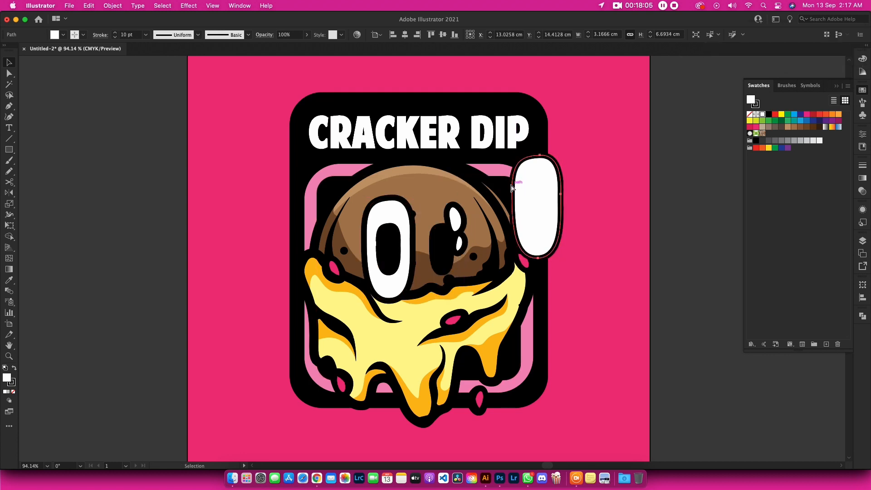
{"action": "key", "text": "super+z"}
{"action": "left_click", "coordinate": [603, 216]}
{"action": "left_click_drag", "start_coordinate": [446, 252], "coordinate": [542, 232]}
{"action": "key", "text": "super+z"}
{"action": "left_click", "coordinate": [620, 218]}
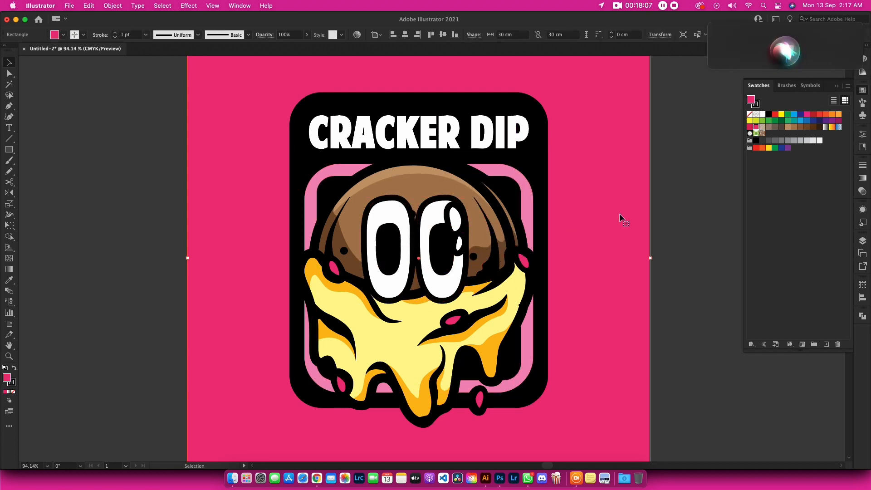
{"action": "left_click", "coordinate": [433, 256]}
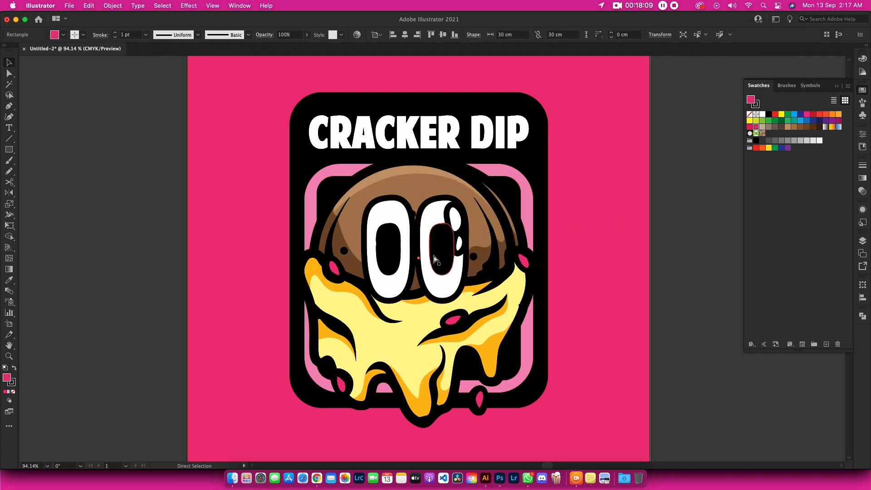
{"action": "left_click", "coordinate": [594, 245]}
{"action": "left_click_drag", "start_coordinate": [436, 242], "coordinate": [577, 227]}
{"action": "key", "text": "a"}
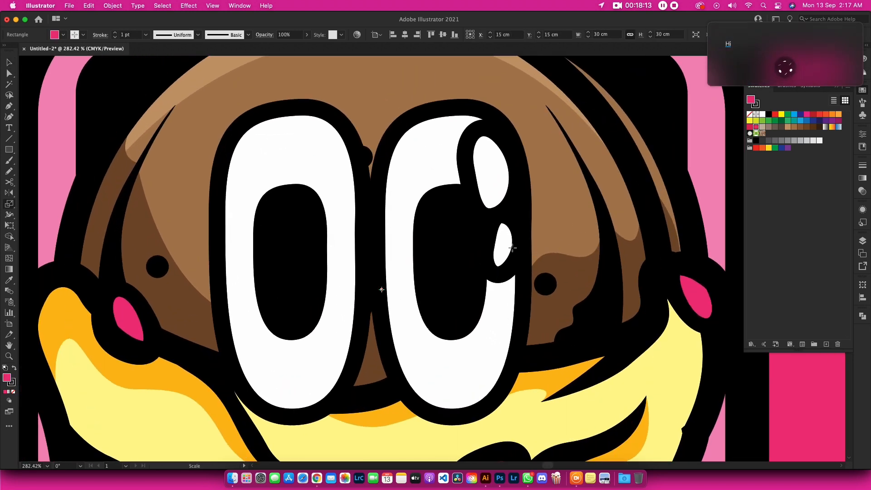
Duplicate both oval highlights from the right eye onto the matching spot of the left eye.
{"action": "left_click", "coordinate": [503, 243]}
{"action": "left_click", "coordinate": [496, 195], "text": "shift"}
{"action": "left_click_drag", "start_coordinate": [496, 195], "coordinate": [335, 185]}
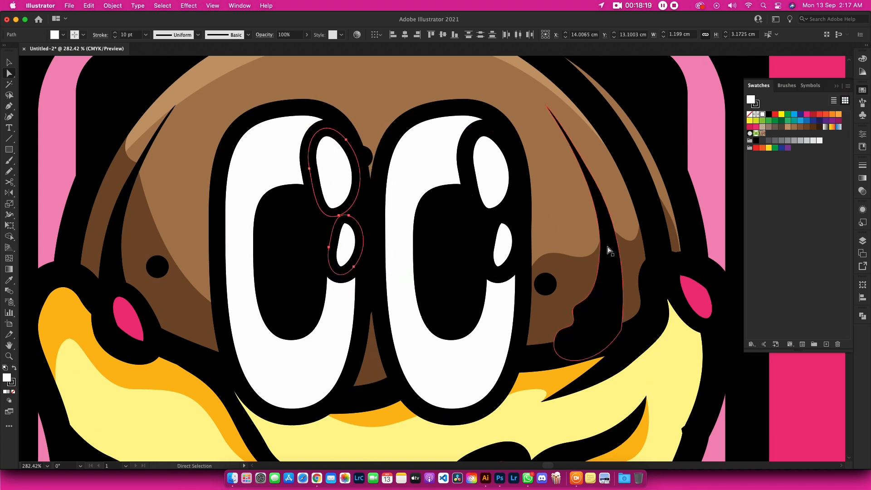
{"action": "key", "text": "super+minus"}
{"action": "key", "text": "super+minus"}
{"action": "key", "text": "super+minus"}
{"action": "key", "text": "super+minus"}
{"action": "key", "text": "v"}
{"action": "left_click", "coordinate": [608, 247]}
{"action": "left_click_drag", "start_coordinate": [689, 284], "coordinate": [676, 245]}
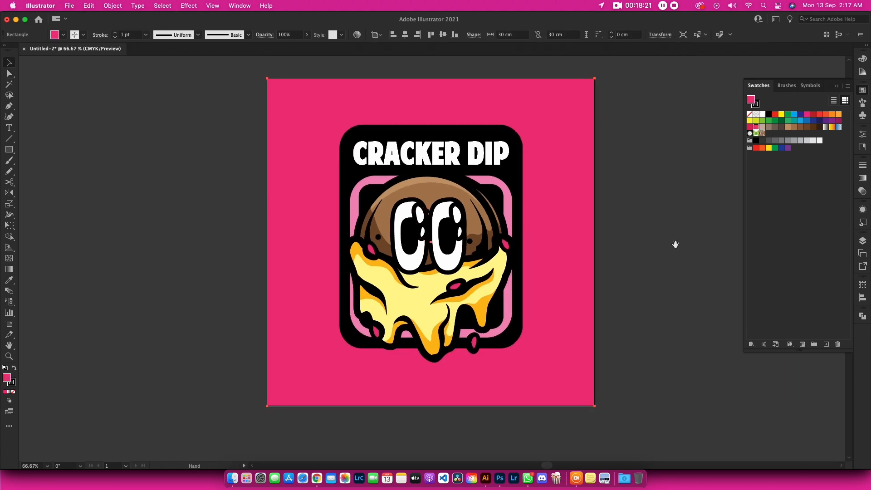
{"action": "left_click", "coordinate": [676, 245]}
Draw a curved eyebrow arch above the right eye with the Pen tool.
{"action": "left_click_drag", "start_coordinate": [491, 276], "coordinate": [559, 263]}
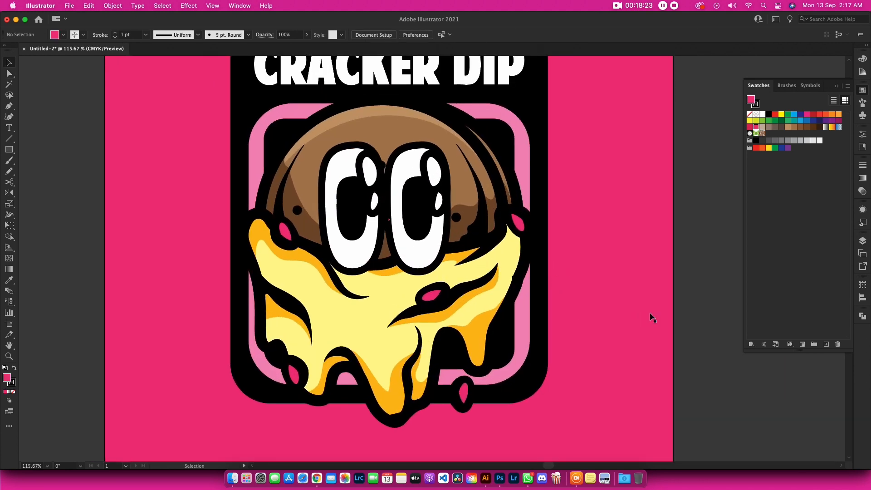
{"action": "left_click_drag", "start_coordinate": [383, 117], "coordinate": [543, 119]}
{"action": "key", "text": "p"}
{"action": "scroll", "coordinate": [495, 155], "scroll_direction": "up", "scroll_amount": 2}
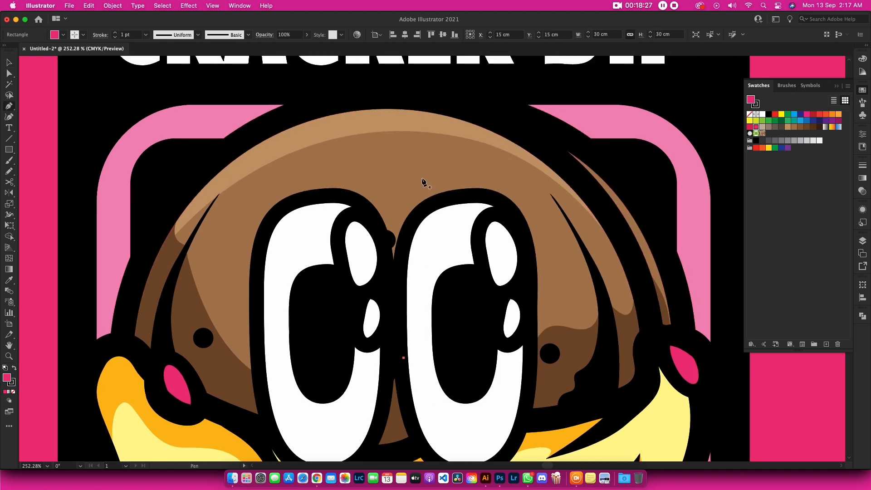
{"action": "left_click_drag", "start_coordinate": [496, 158], "coordinate": [548, 170]}
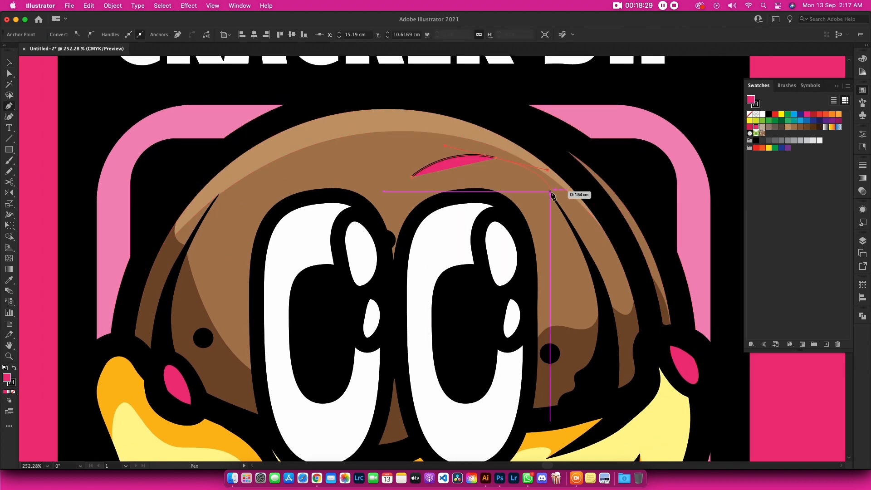
{"action": "left_click", "coordinate": [548, 213]}
Give the eyebrow the 10 pt black outline sampled from the eye and remove its fill.
{"action": "key", "text": "i"}
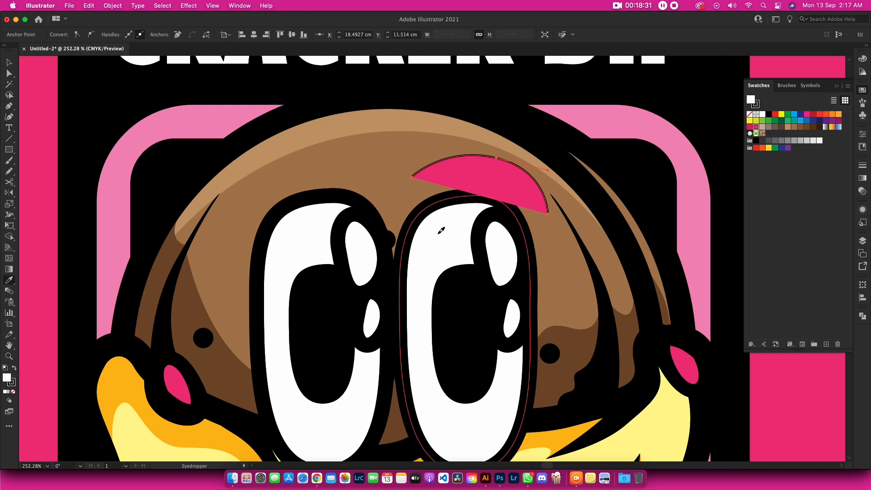
{"action": "left_click", "coordinate": [440, 230]}
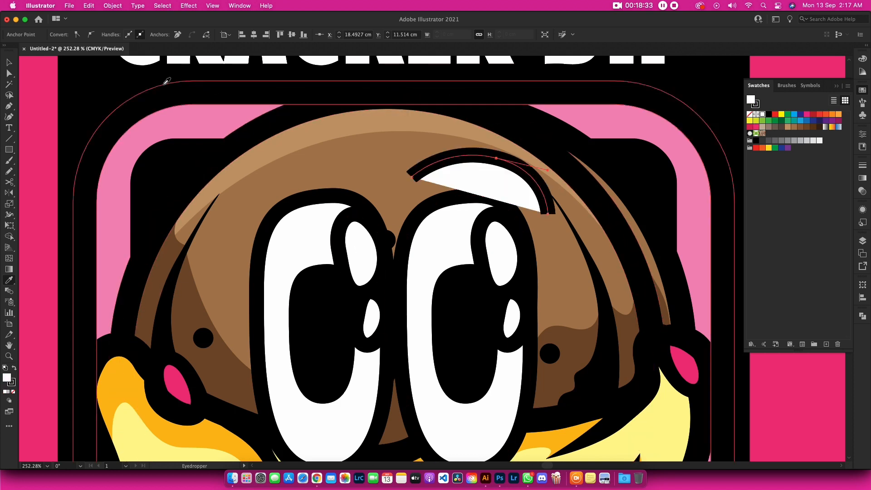
{"action": "left_click", "coordinate": [749, 115]}
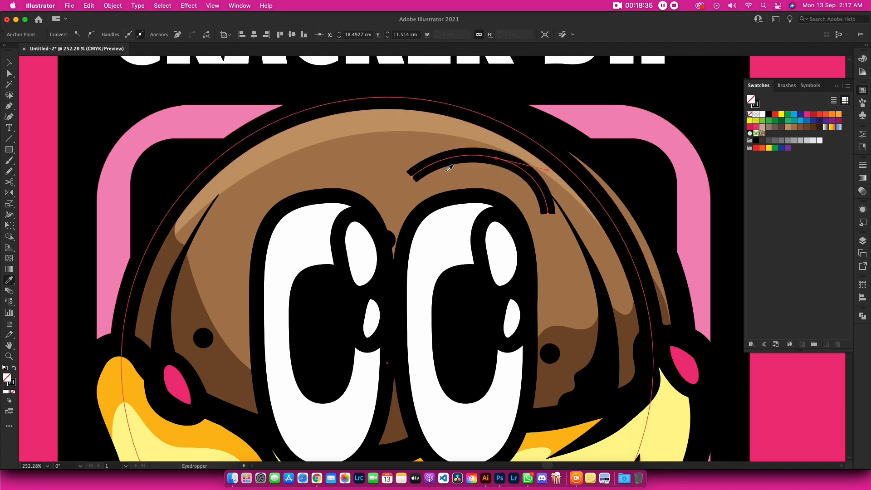
Adjust the right eyebrow's position, then place a copy above the left eye, rotated to follow that eye's curve.
{"action": "key", "text": "v"}
{"action": "left_click_drag", "start_coordinate": [553, 154], "coordinate": [542, 160]}
{"action": "left_click", "coordinate": [527, 176]}
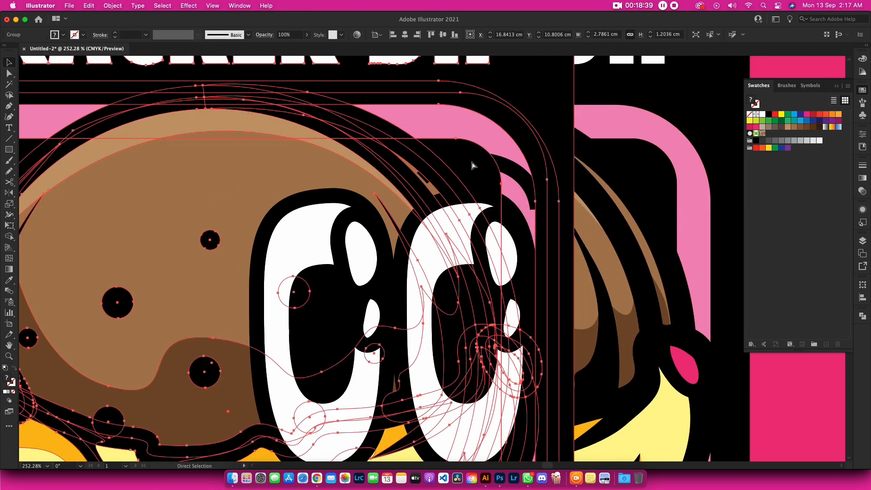
{"action": "left_click_drag", "start_coordinate": [518, 172], "coordinate": [352, 161]}
{"action": "key", "text": "r"}
{"action": "left_click_drag", "start_coordinate": [448, 183], "coordinate": [433, 137]}
{"action": "key", "text": "v"}
{"action": "mouse_move", "coordinate": [335, 146]}
{"action": "left_mouse_down"}
{"action": "mouse_move", "coordinate": [323, 155]}
{"action": "mouse_move", "coordinate": [331, 159]}
{"action": "left_mouse_up"}
{"action": "key", "text": "a"}
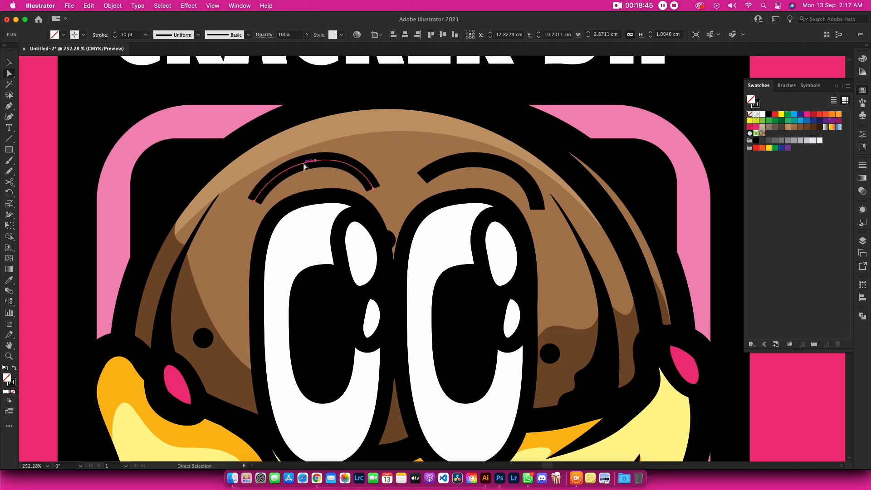
Lower the arch points of both eyebrows slightly and tilt the left eyebrow above its eye.
{"action": "left_click", "coordinate": [330, 165]}
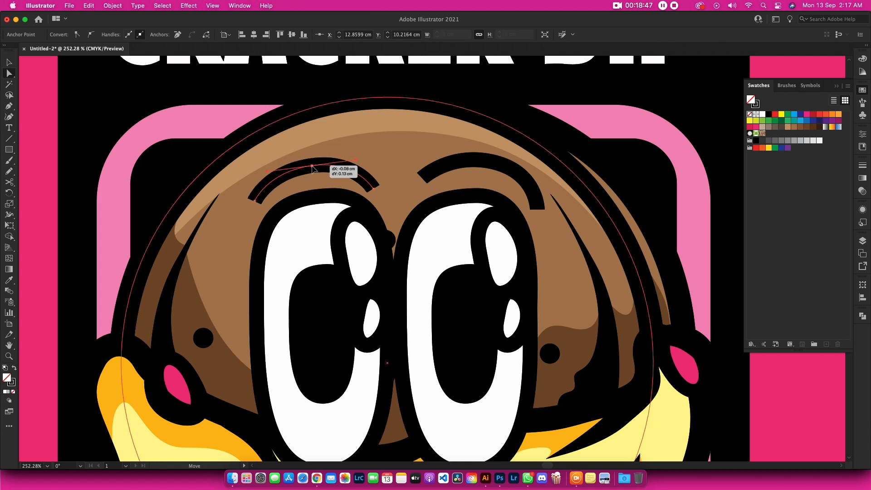
{"action": "left_click_drag", "start_coordinate": [493, 165], "coordinate": [494, 167]}
{"action": "key", "text": "v"}
{"action": "left_click_drag", "start_coordinate": [366, 183], "coordinate": [385, 168]}
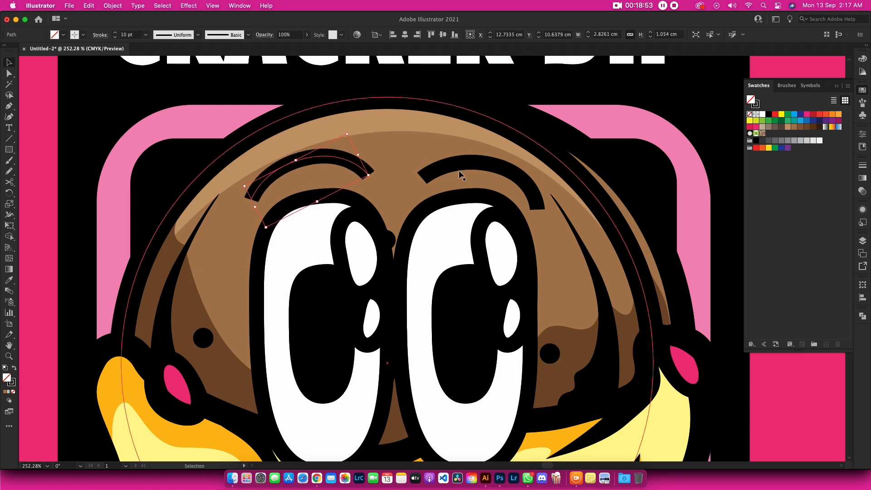
Rotate and reposition the right eyebrow above its eye, fine-tune its arch point, and clear the selection.
{"action": "left_click_drag", "start_coordinate": [461, 168], "coordinate": [462, 159]}
{"action": "key", "text": "super+z"}
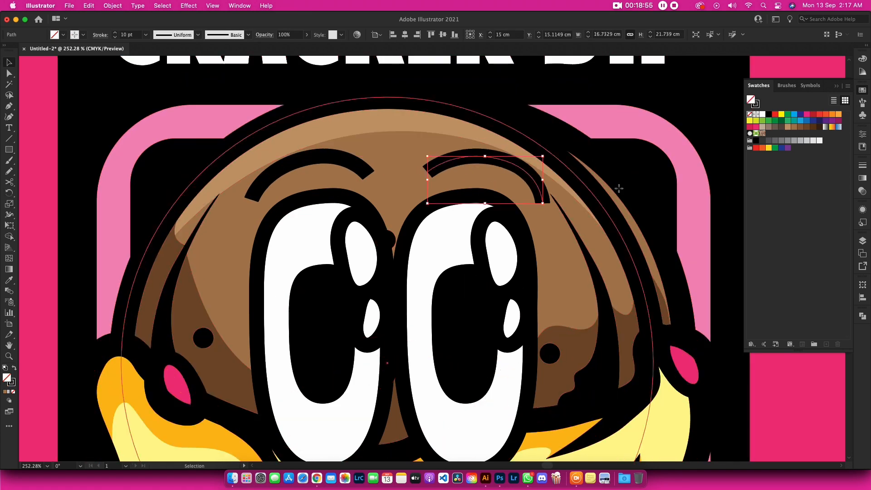
{"action": "key", "text": "r"}
{"action": "left_click_drag", "start_coordinate": [617, 188], "coordinate": [632, 202]}
{"action": "key", "text": "a"}
{"action": "left_click_drag", "start_coordinate": [501, 164], "coordinate": [497, 168]}
{"action": "key", "text": "v"}
{"action": "left_click", "coordinate": [798, 382]}
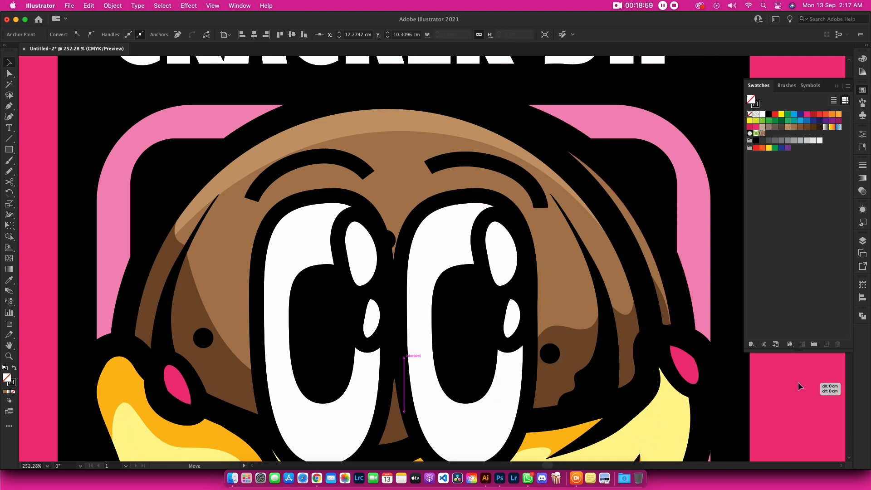
{"action": "key", "text": "super+0"}
{"action": "key", "text": "super+shift+a"}
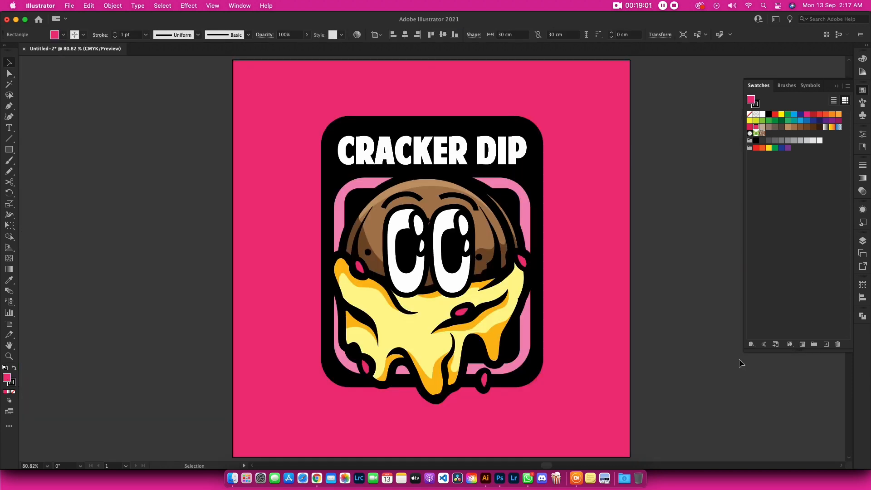
{"action": "key", "text": "z"}
{"action": "left_click_drag", "start_coordinate": [437, 238], "coordinate": [462, 240]}
{"action": "key", "text": "v"}
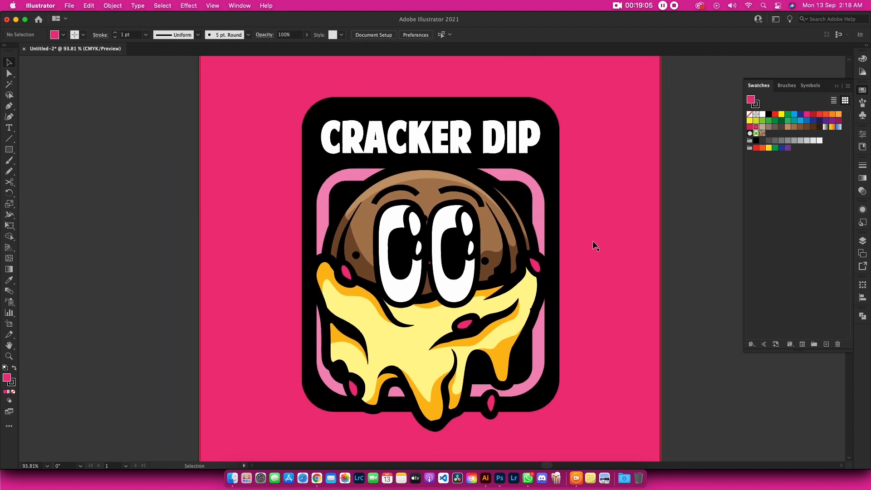